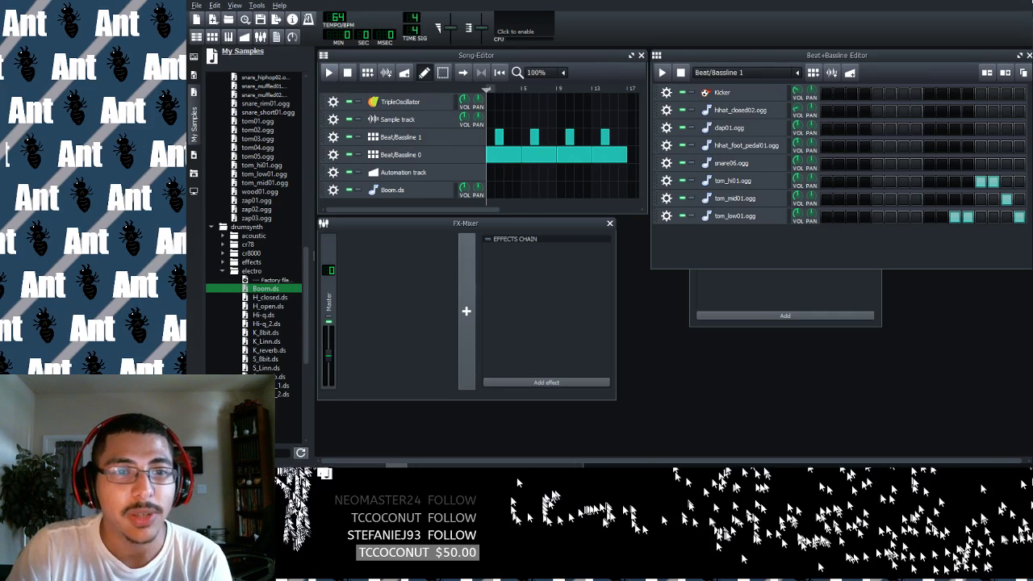
Play back the current song arrangement, then stop playback.
{"action": "left_click", "coordinate": [328, 73]}
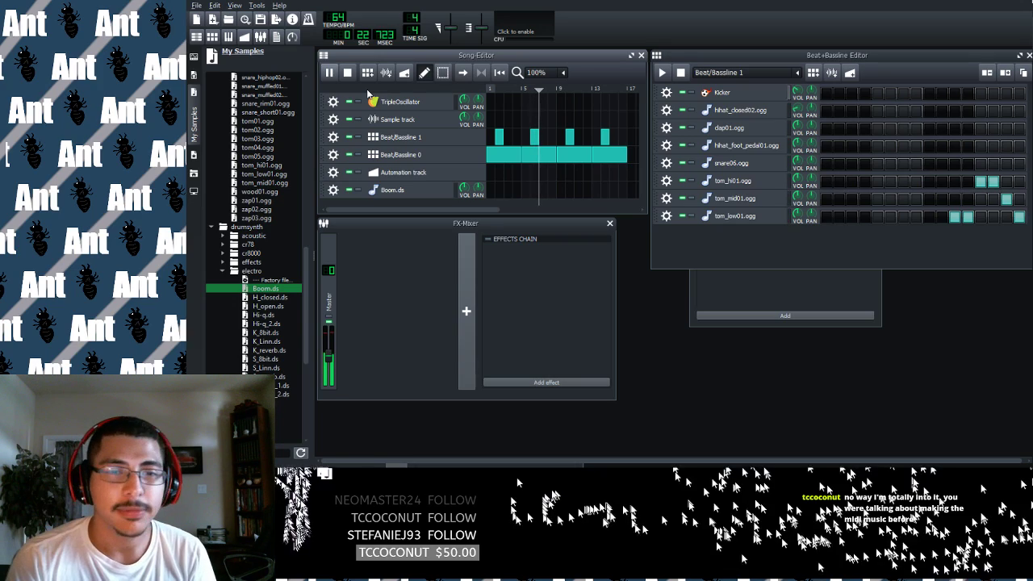
{"action": "key", "text": "space"}
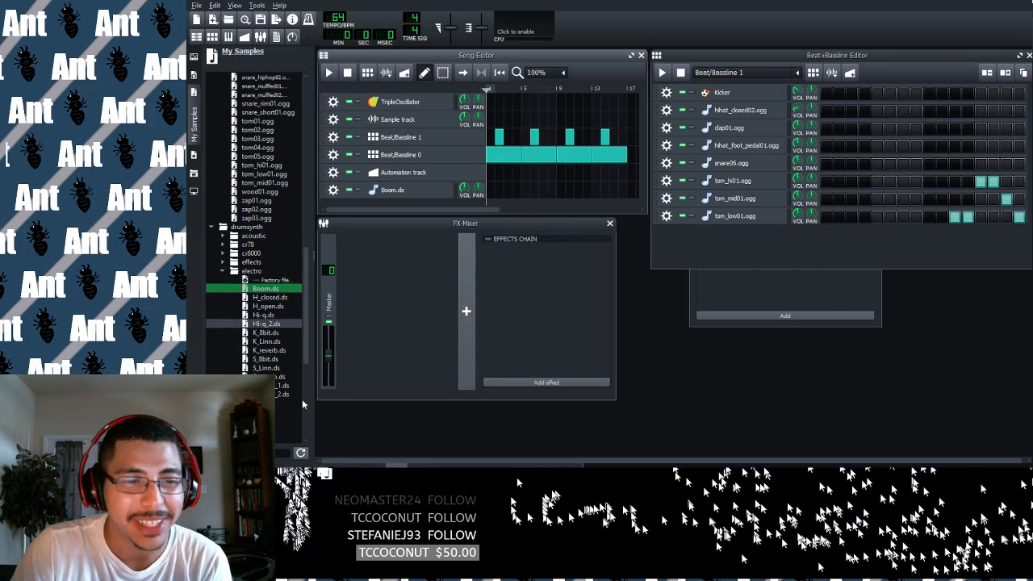
Browse the drumsynth farfisa and instrument sample folders and audition soft_piano.ds, pizzi.ds, mute_bass.ds and flute.ds.
{"action": "scroll", "coordinate": [262, 339], "scroll_direction": "down", "scroll_amount": 2}
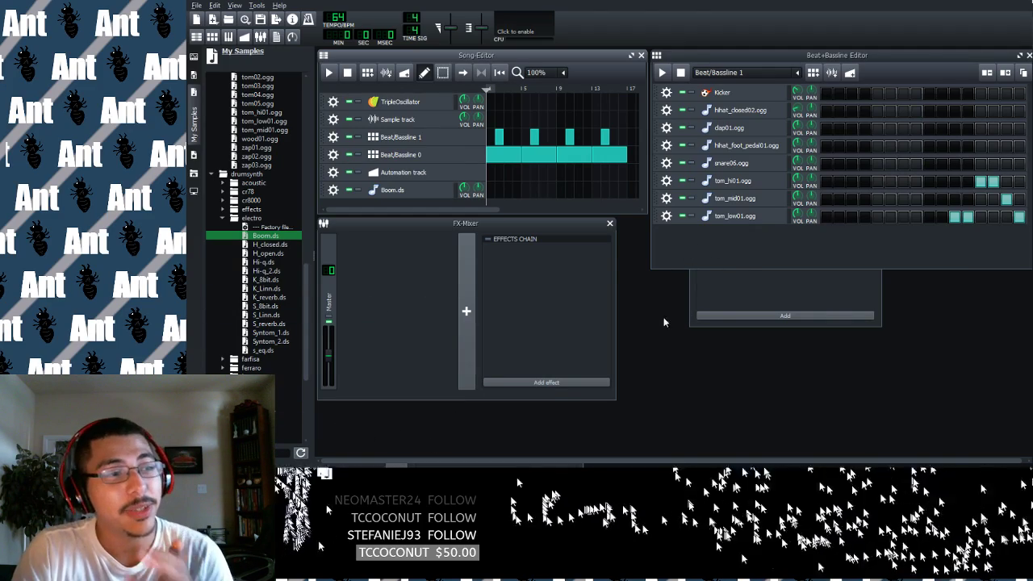
{"action": "scroll", "coordinate": [303, 347], "scroll_direction": "down", "scroll_amount": 3}
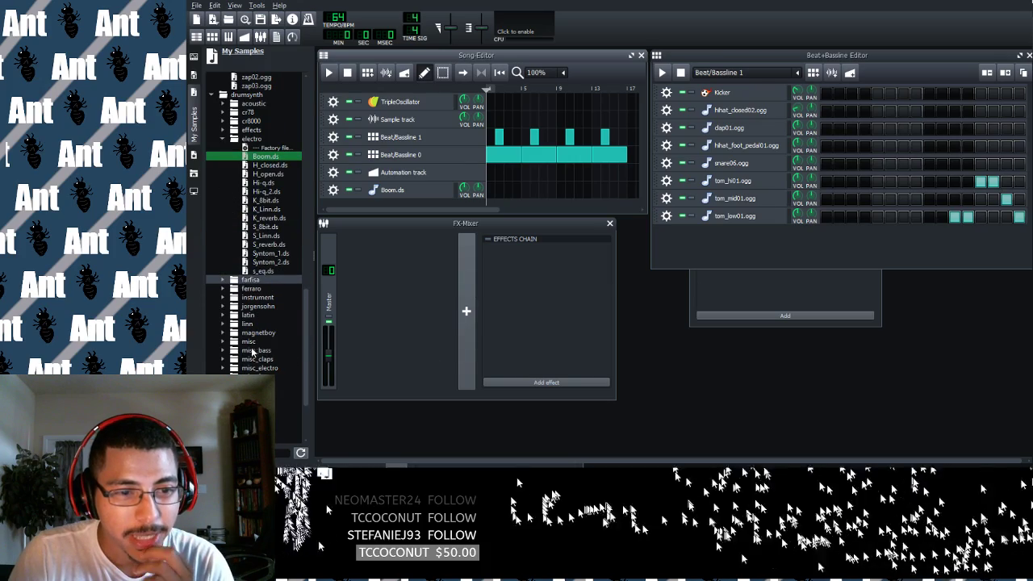
{"action": "left_click", "coordinate": [223, 279]}
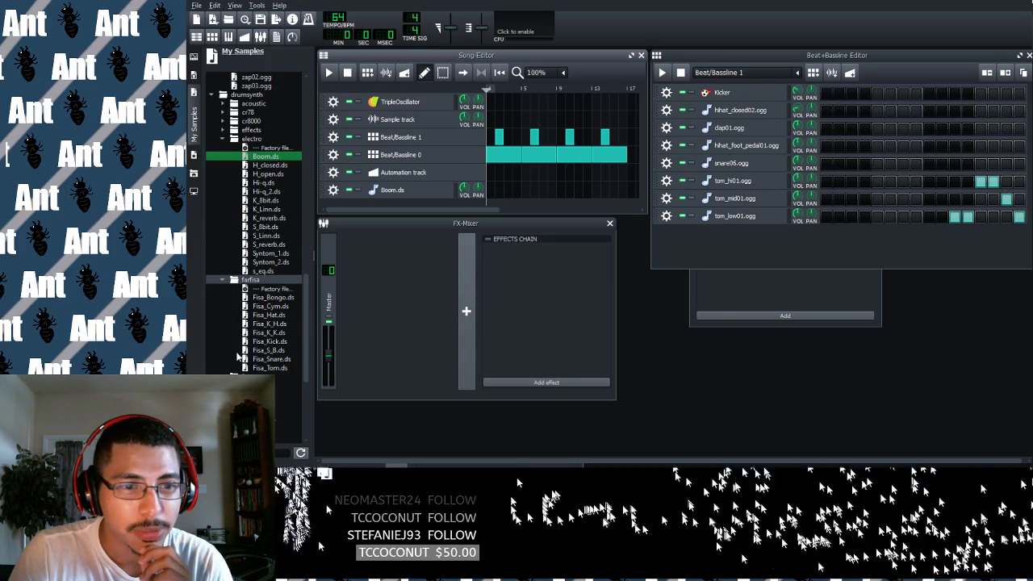
{"action": "scroll", "coordinate": [306, 397], "scroll_direction": "down", "scroll_amount": 5}
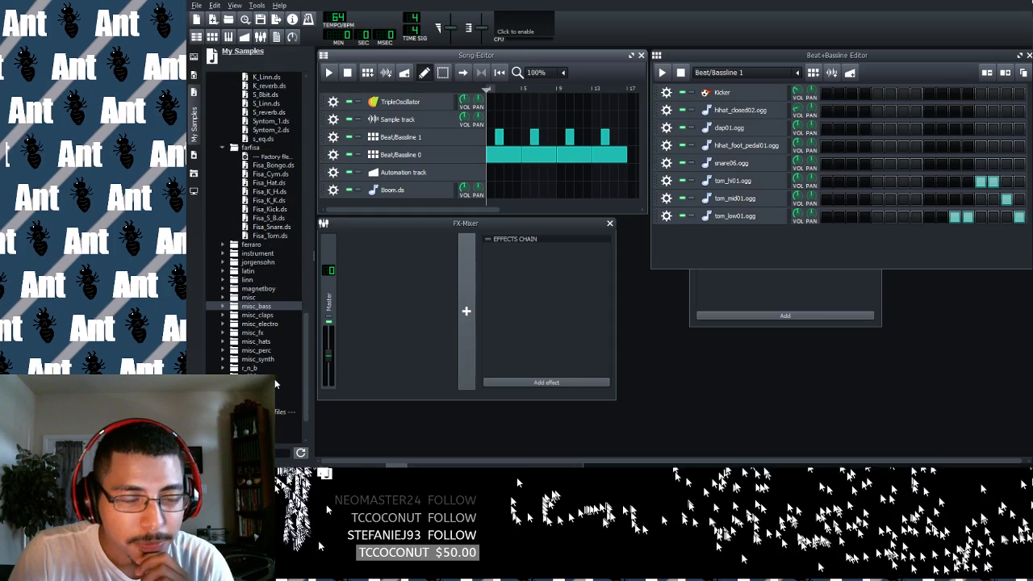
{"action": "left_click", "coordinate": [236, 253]}
{"action": "scroll", "coordinate": [279, 287], "scroll_direction": "down", "scroll_amount": 2}
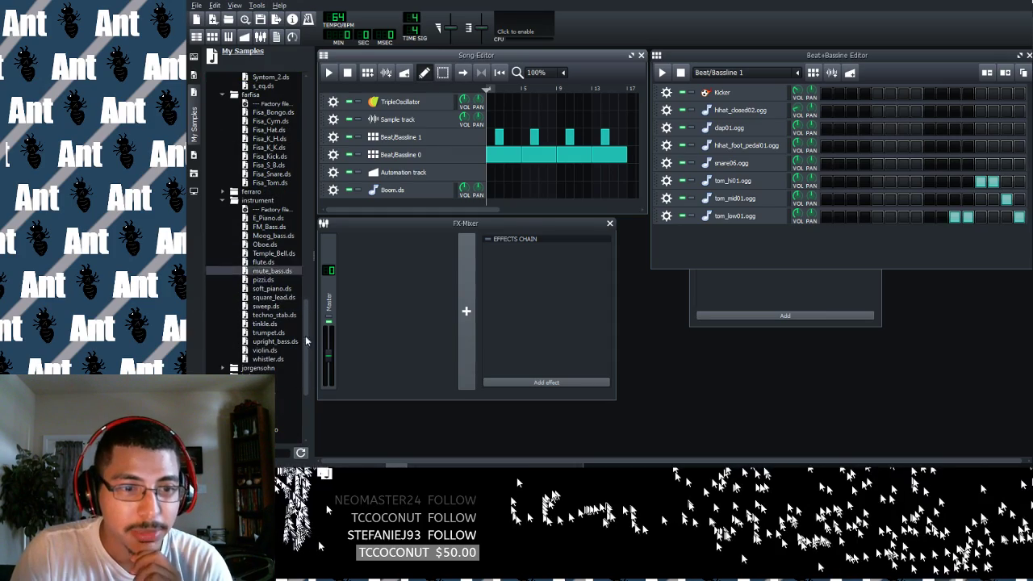
{"action": "left_click", "coordinate": [272, 288]}
{"action": "left_click", "coordinate": [264, 279]}
{"action": "left_click", "coordinate": [272, 271]}
{"action": "left_click", "coordinate": [264, 263]}
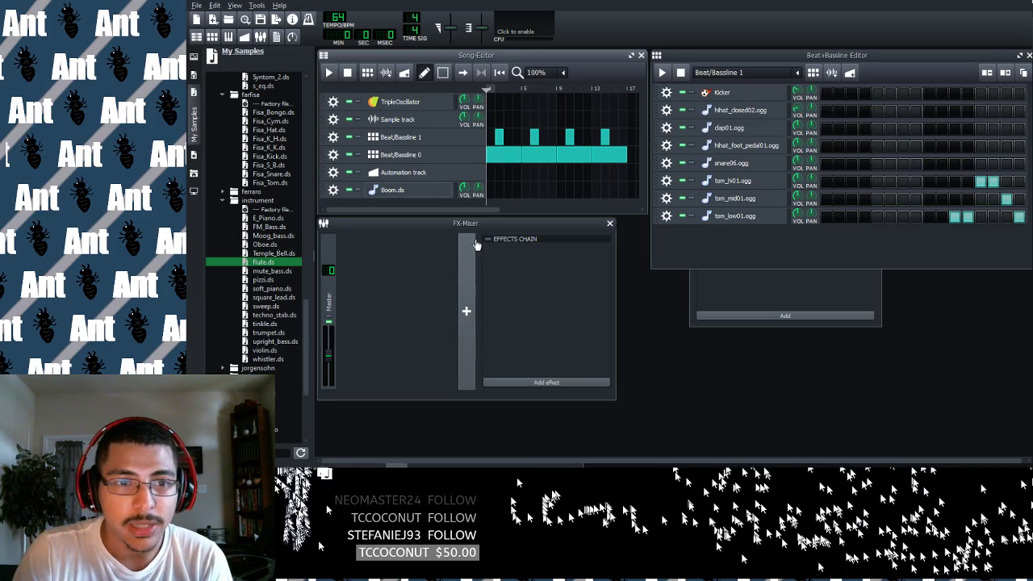
Open the piano roll for Boom.ds and place two consecutive quarter notes in bar 1, A4 followed by G4.
{"action": "key", "text": "ctrl+3"}
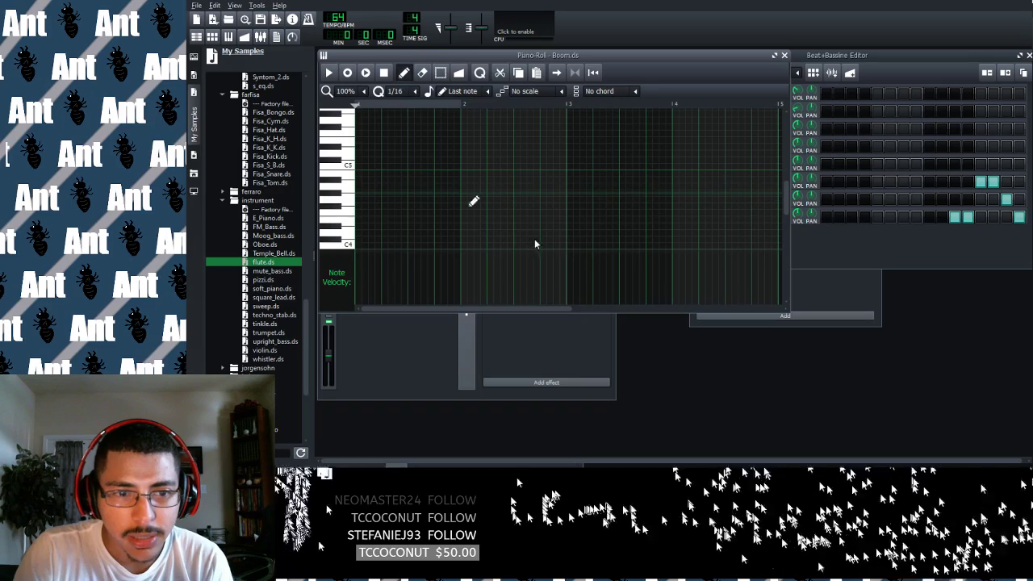
{"action": "left_click", "coordinate": [395, 187]}
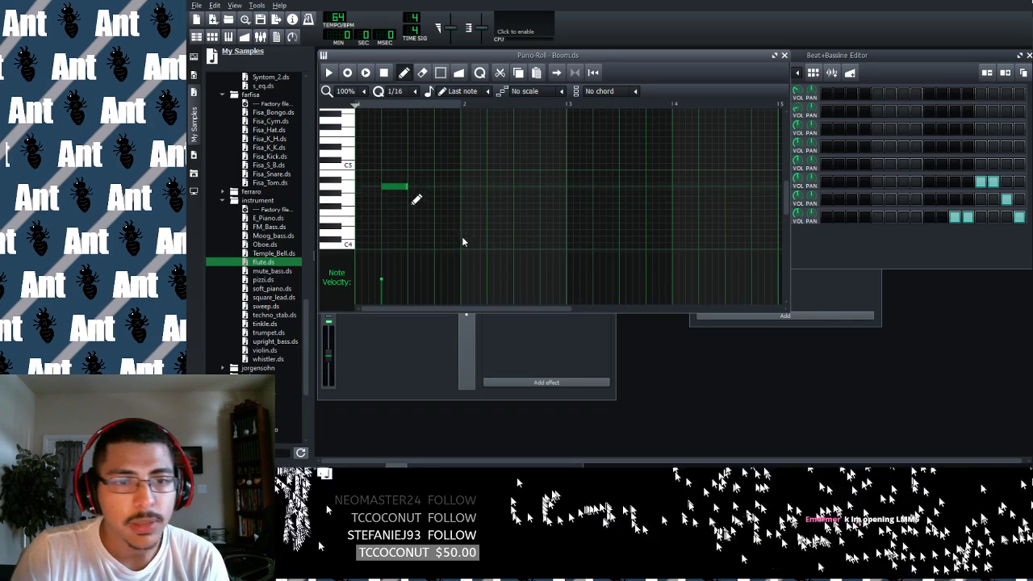
{"action": "left_click", "coordinate": [416, 194]}
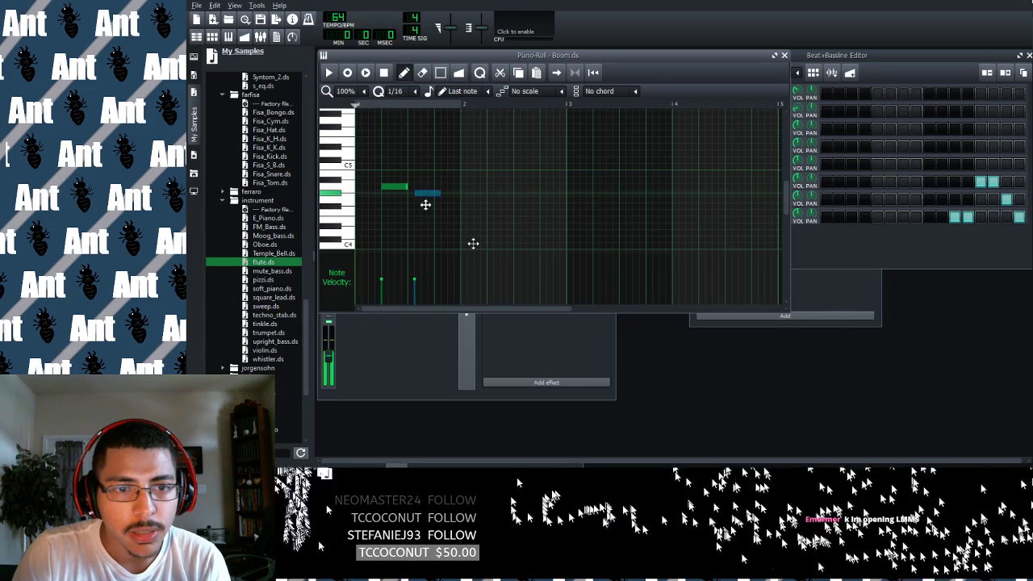
{"action": "left_click_drag", "start_coordinate": [418, 195], "coordinate": [419, 201]}
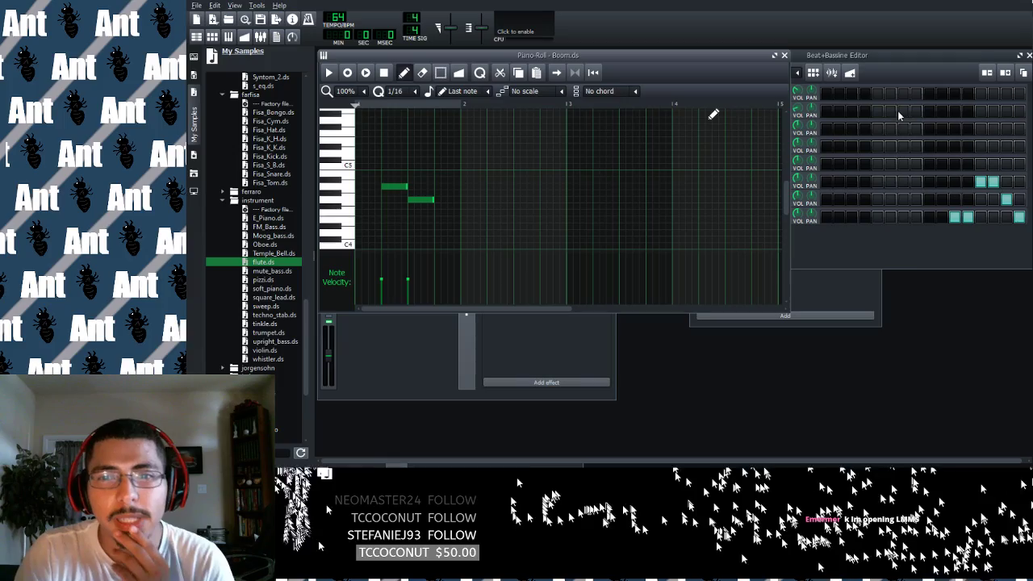
Move the piano roll clear of the song editor and make the A4 and G4 notes each fill half of bar 1.
{"action": "mouse_move", "coordinate": [673, 57]}
{"action": "left_mouse_down"}
{"action": "mouse_move", "coordinate": [797, 235]}
{"action": "mouse_move", "coordinate": [838, 193]}
{"action": "mouse_move", "coordinate": [826, 235]}
{"action": "mouse_move", "coordinate": [787, 243]}
{"action": "left_mouse_up"}
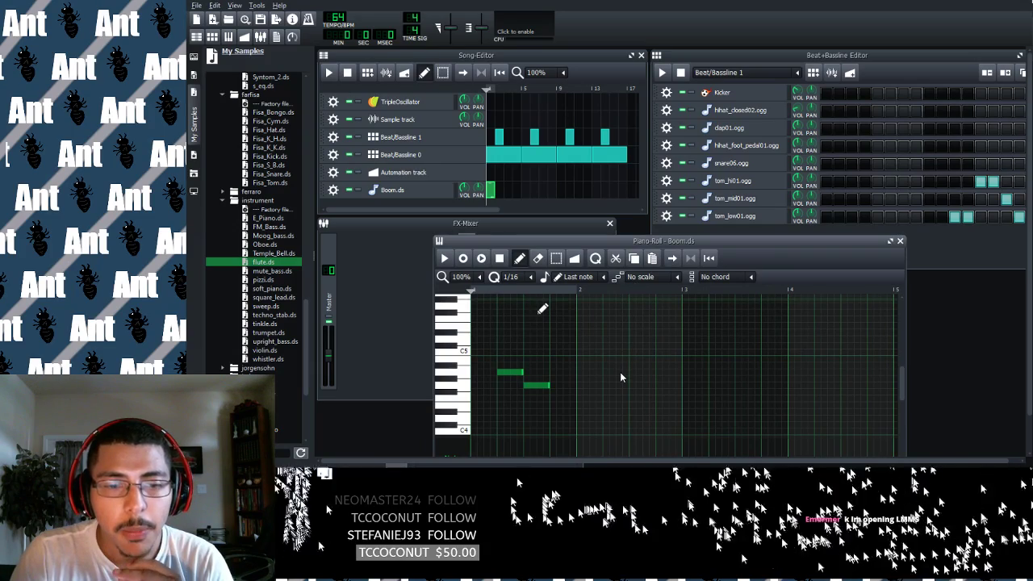
{"action": "left_click_drag", "start_coordinate": [521, 380], "coordinate": [493, 380]}
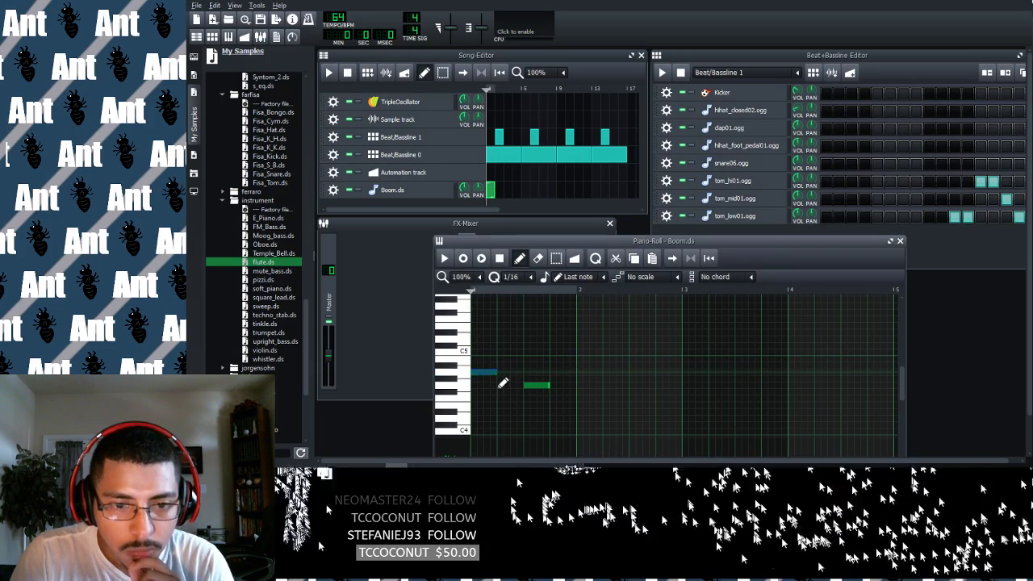
{"action": "left_click", "coordinate": [547, 394]}
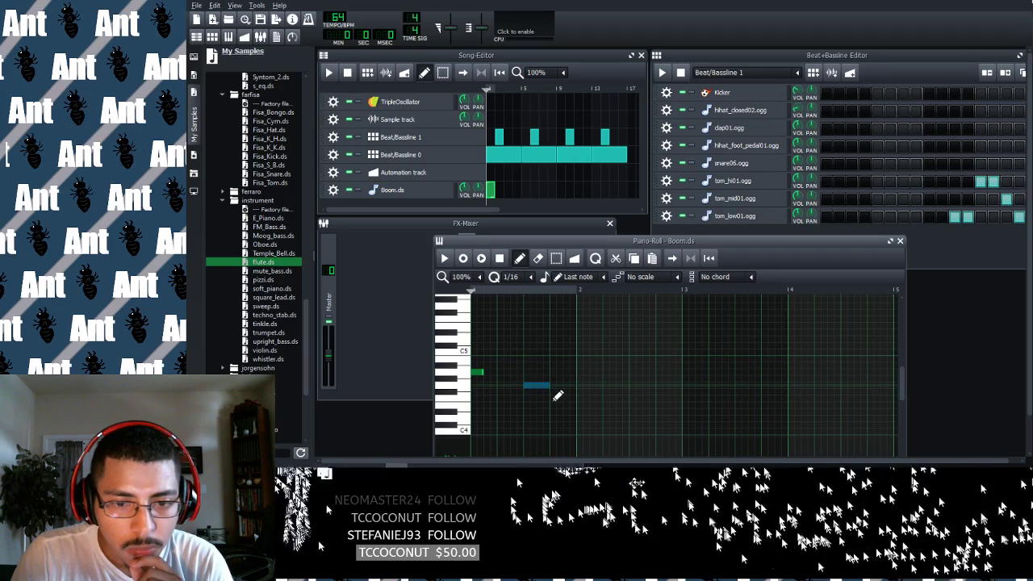
{"action": "mouse_move", "coordinate": [546, 396]}
{"action": "left_mouse_down"}
{"action": "mouse_move", "coordinate": [584, 394]}
{"action": "mouse_move", "coordinate": [549, 395]}
{"action": "left_mouse_up"}
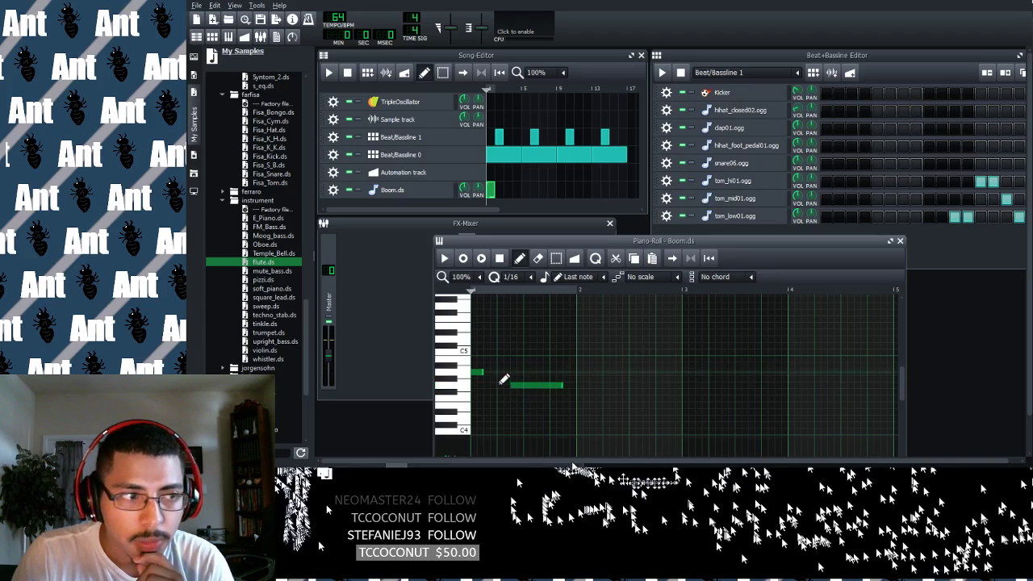
{"action": "left_click_drag", "start_coordinate": [492, 381], "coordinate": [565, 393]}
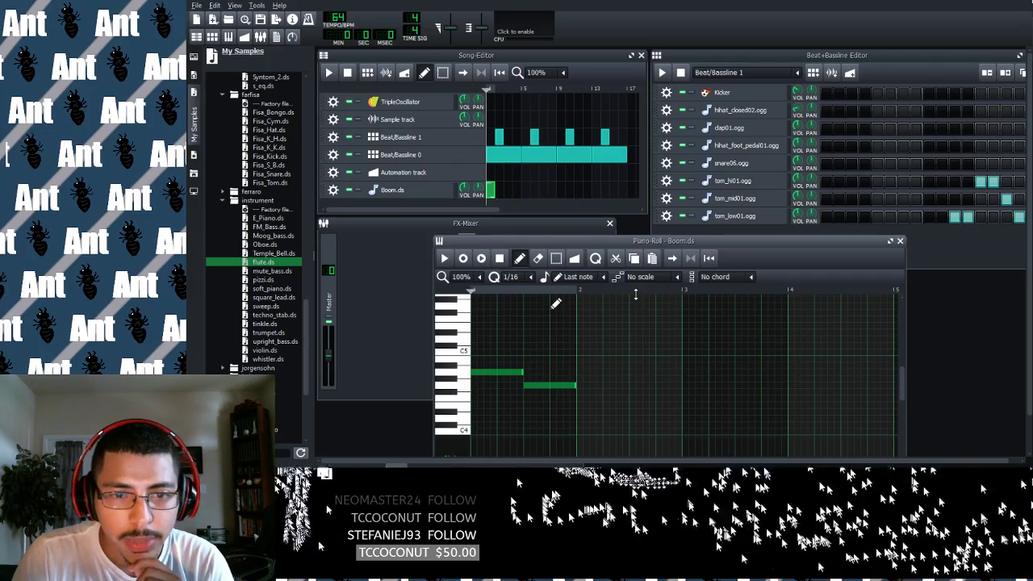
{"action": "left_click_drag", "start_coordinate": [637, 240], "coordinate": [790, 128]}
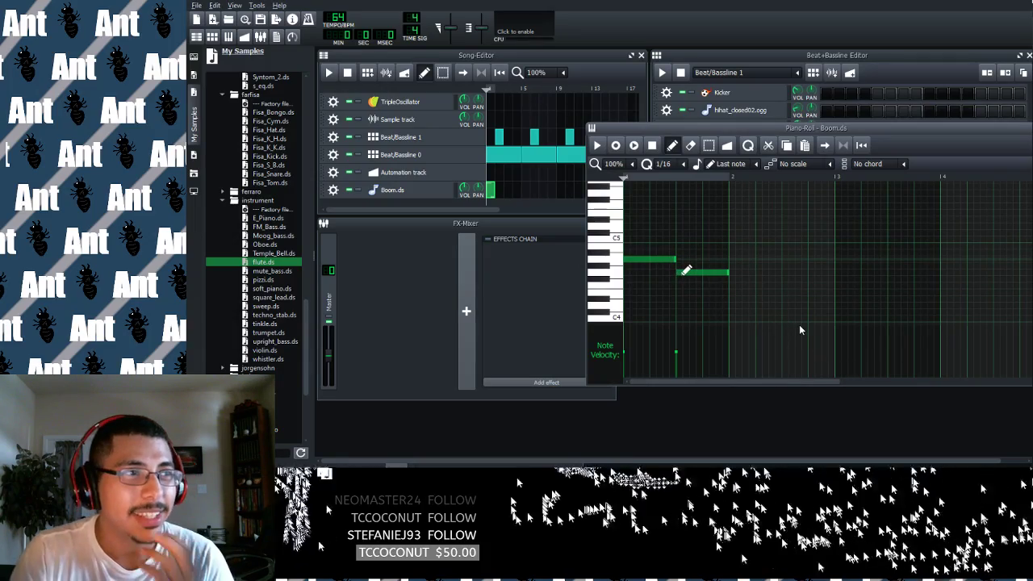
Listen to the two-note pattern and shorten both notes to six sixteenths each, leaving a gap after each one.
{"action": "left_click", "coordinate": [597, 145]}
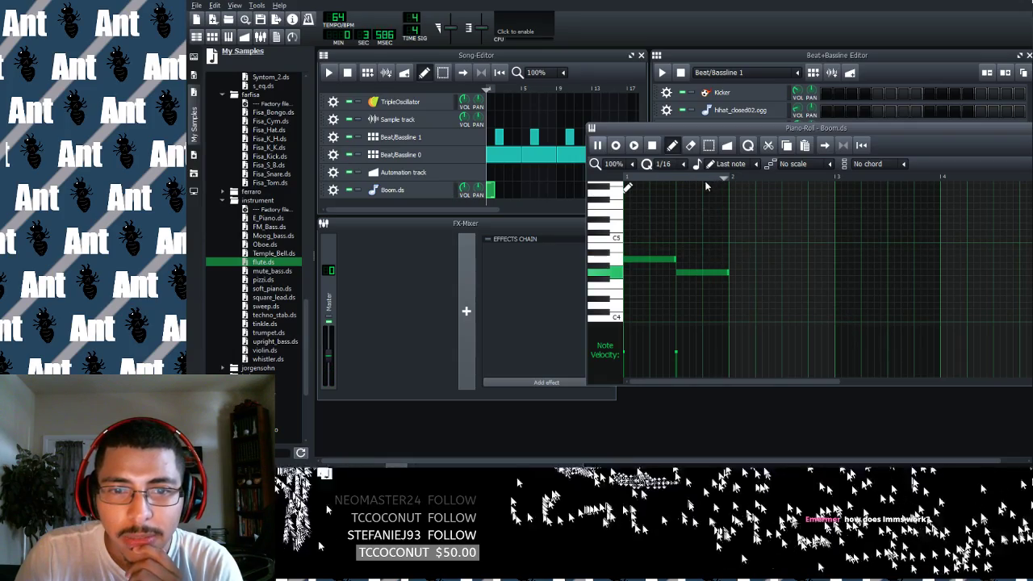
{"action": "key", "text": "space"}
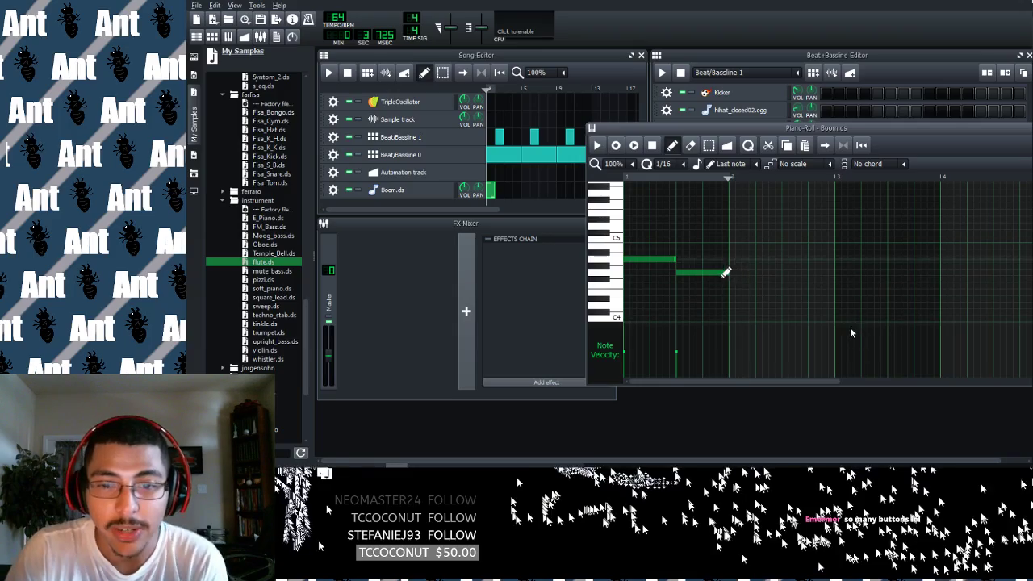
{"action": "left_click_drag", "start_coordinate": [672, 259], "coordinate": [659, 259]}
{"action": "left_click_drag", "start_coordinate": [724, 282], "coordinate": [717, 280]}
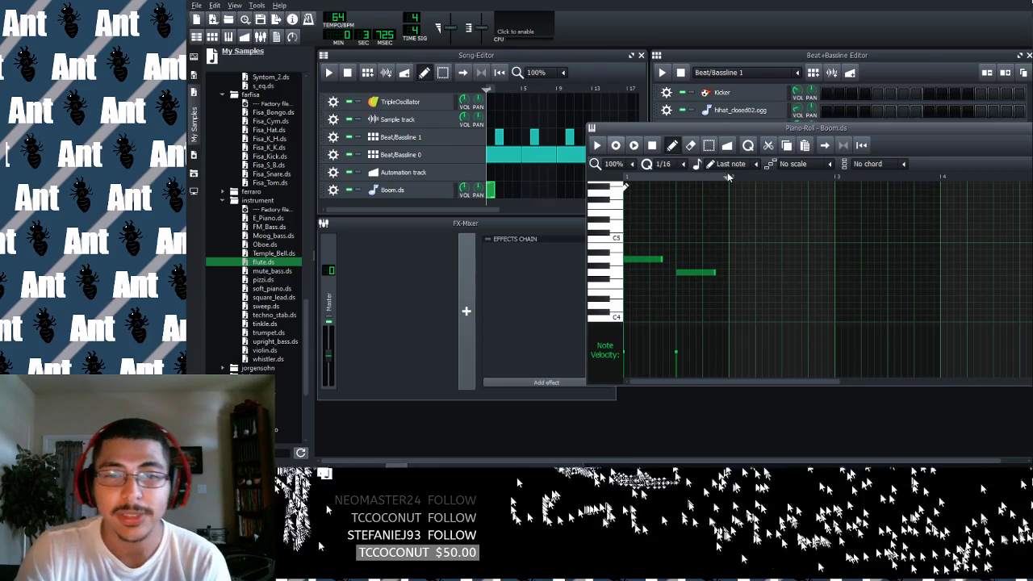
Play the song from the start to hear the shortened Boom.ds notes together with the drums.
{"action": "key", "text": "space"}
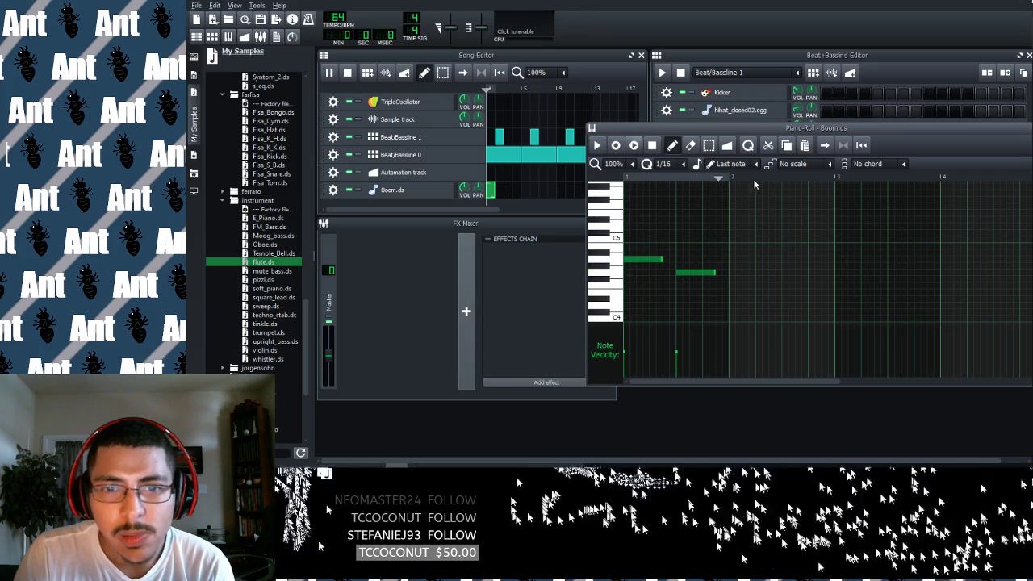
{"action": "key", "text": "space"}
{"action": "key", "text": "space"}
{"action": "key", "text": "space"}
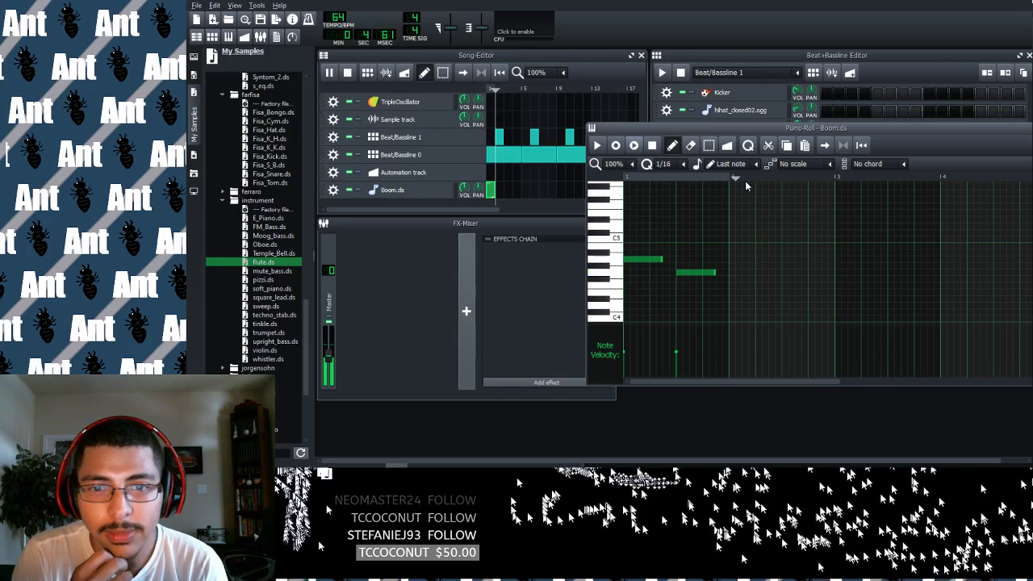
{"action": "key", "text": "space"}
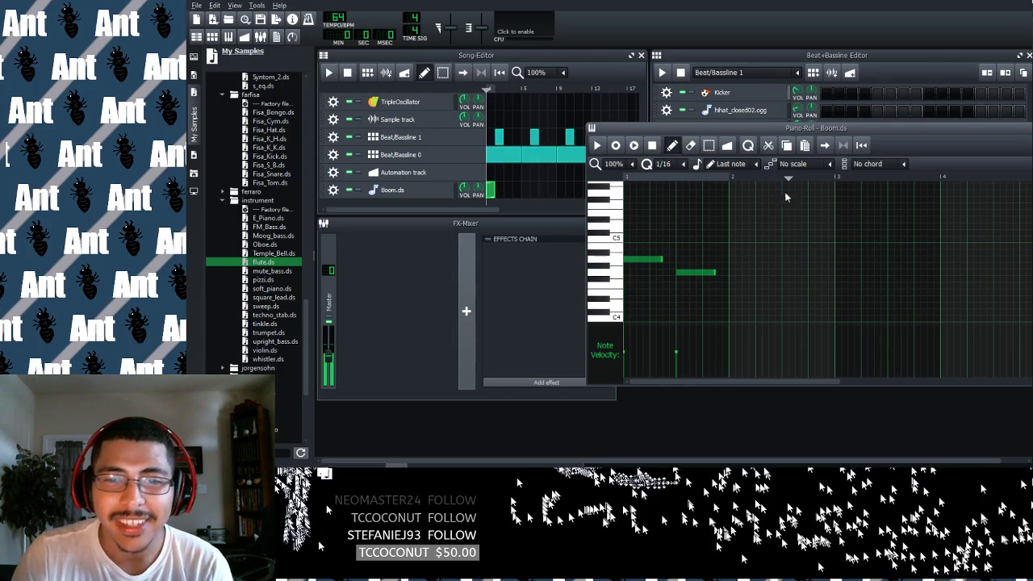
Repeat the A4 and G4 note pair in bar 2 and play the song to check it.
{"action": "left_click", "coordinate": [734, 259]}
{"action": "left_click", "coordinate": [789, 273]}
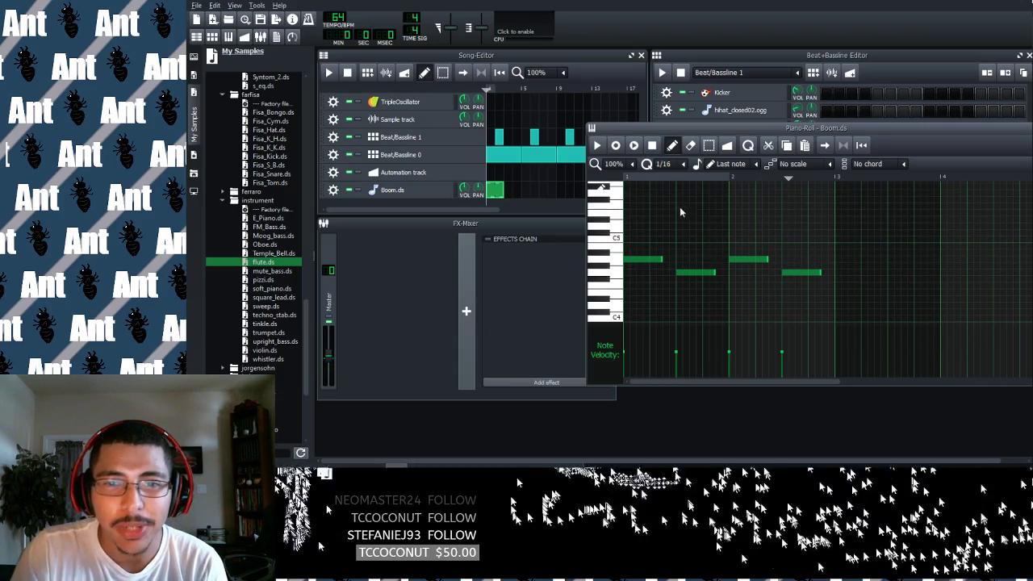
{"action": "key", "text": "space"}
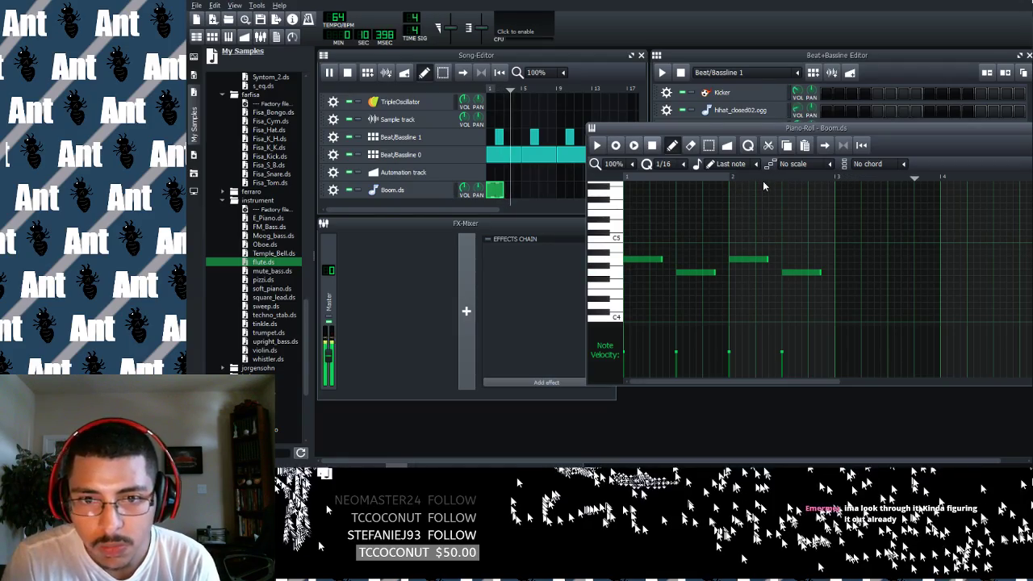
{"action": "key", "text": "space"}
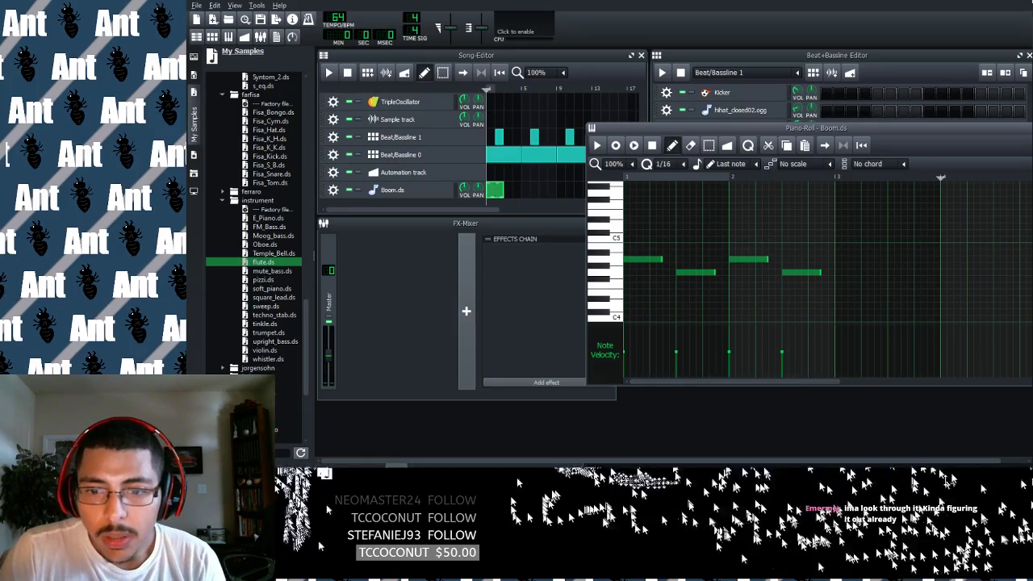
Add an A4 note at the start of bar 3 and shorten it to an eighth note.
{"action": "scroll", "coordinate": [831, 279], "scroll_direction": "right", "scroll_amount": 1}
{"action": "left_click", "coordinate": [831, 260]}
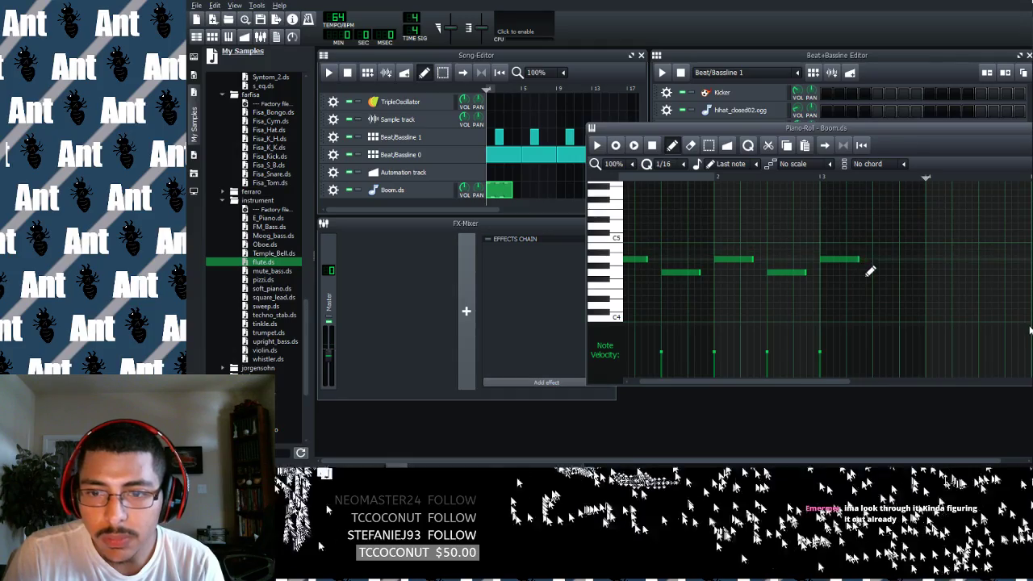
{"action": "left_click_drag", "start_coordinate": [866, 269], "coordinate": [845, 271]}
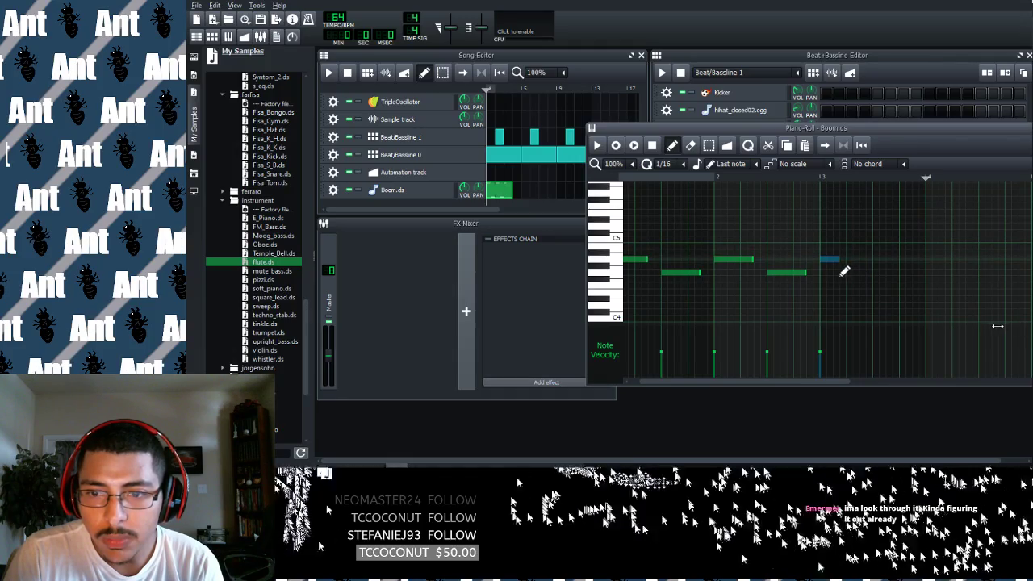
{"action": "left_click_drag", "start_coordinate": [837, 266], "coordinate": [831, 266]}
Continue the bar 3 run with three consecutive eighth notes: C5, A#4 and G4.
{"action": "left_click", "coordinate": [843, 255]}
{"action": "left_click_drag", "start_coordinate": [842, 255], "coordinate": [841, 248]}
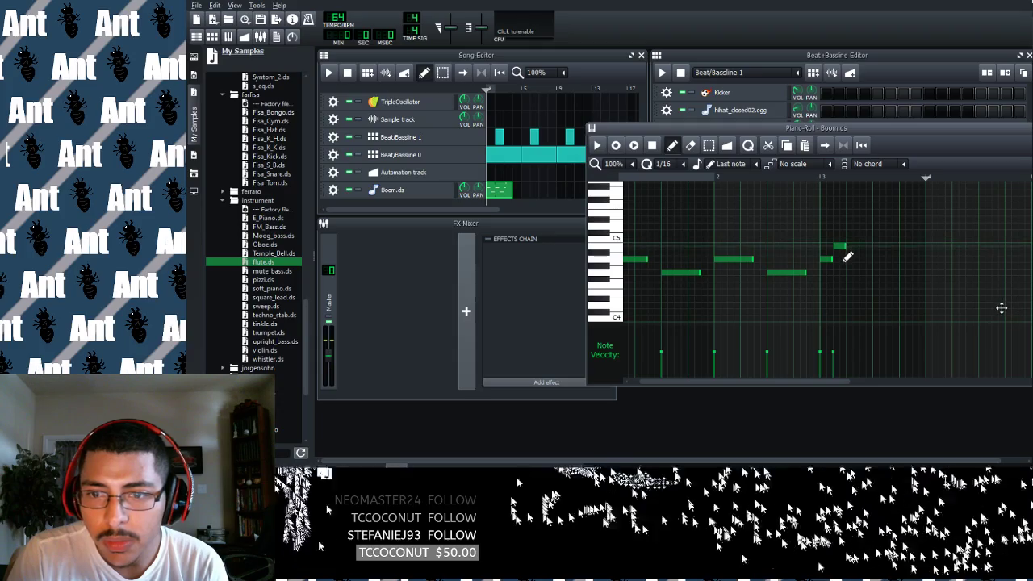
{"action": "left_click", "coordinate": [858, 255]}
{"action": "left_click_drag", "start_coordinate": [866, 260], "coordinate": [860, 258]}
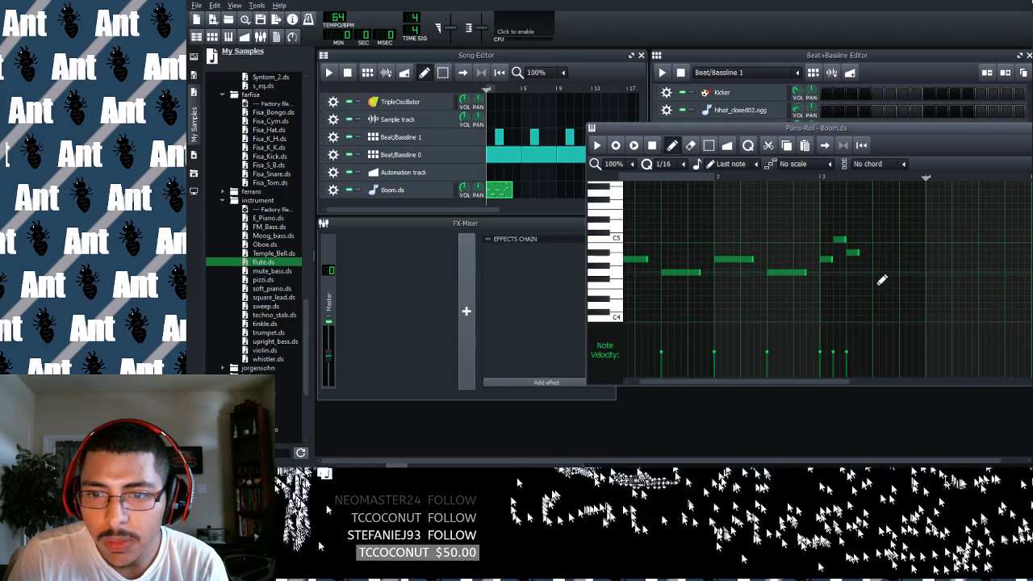
{"action": "left_click", "coordinate": [864, 272]}
Play the song from the start to hear the new bar 3 run, then stop playback.
{"action": "key", "text": "space"}
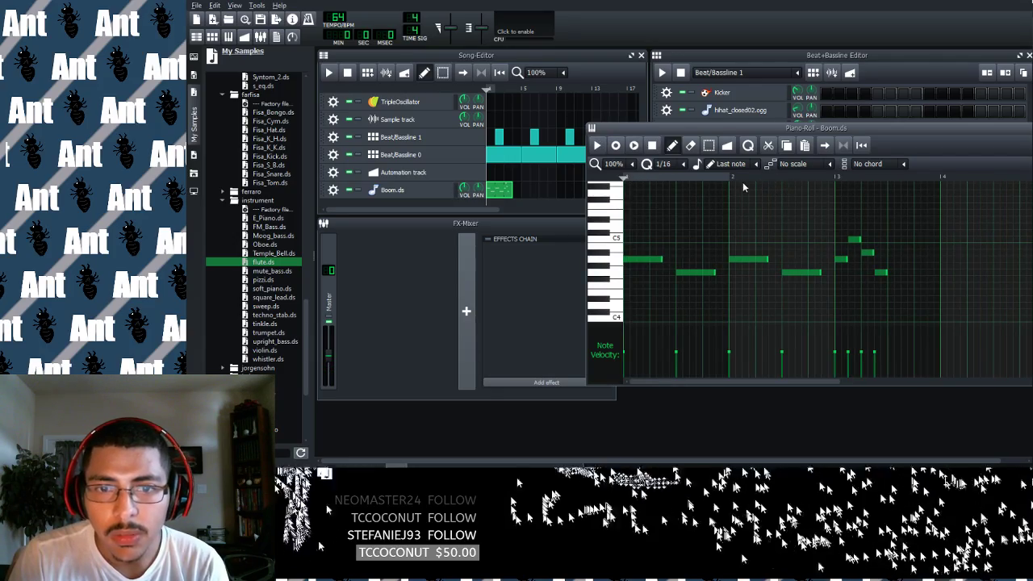
{"action": "key", "text": "space"}
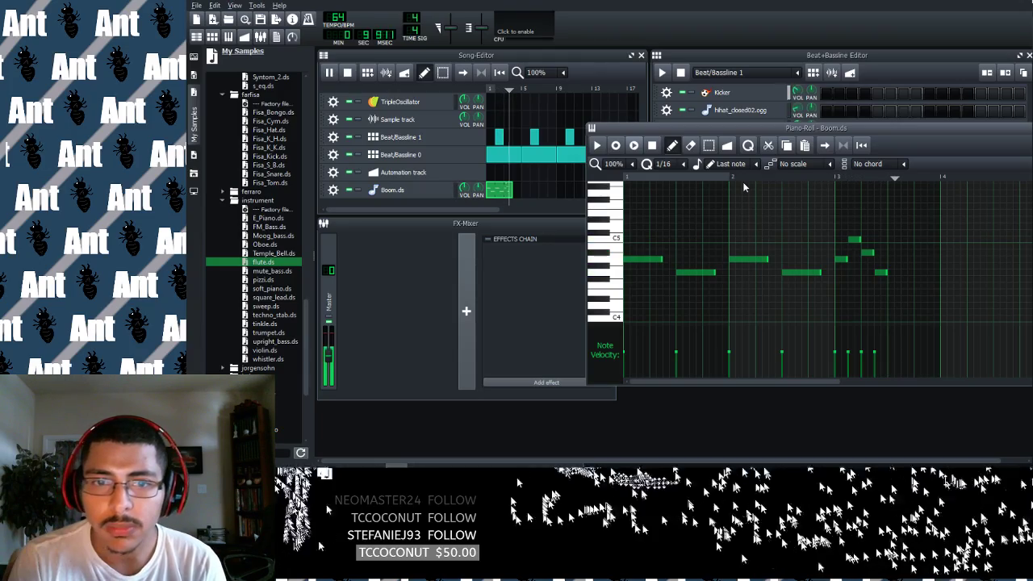
{"action": "key", "text": "space"}
Add an F4 eighth note directly after the last G4 in bar 3.
{"action": "left_click_drag", "start_coordinate": [774, 382], "coordinate": [835, 382]}
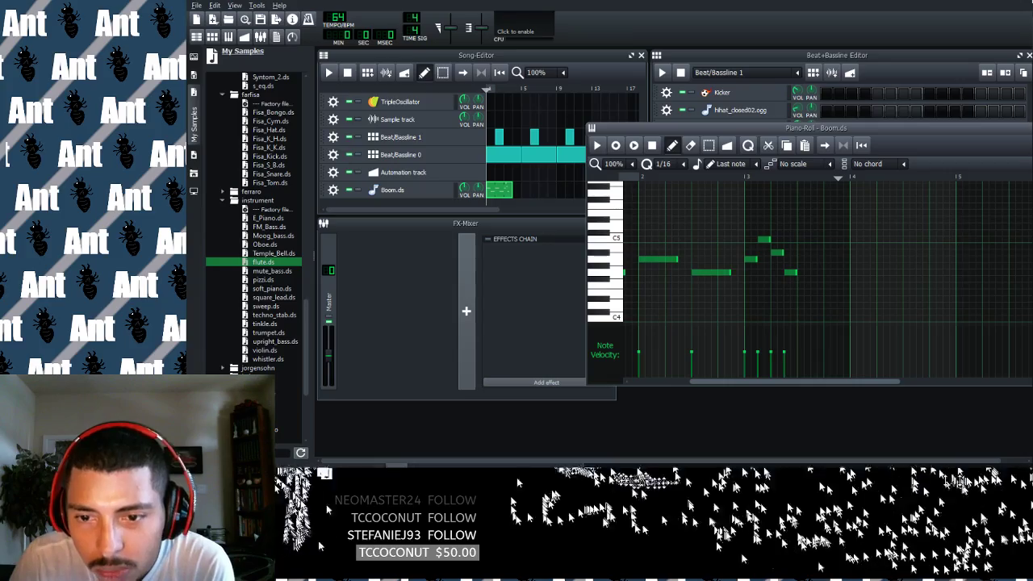
{"action": "left_click", "coordinate": [803, 286]}
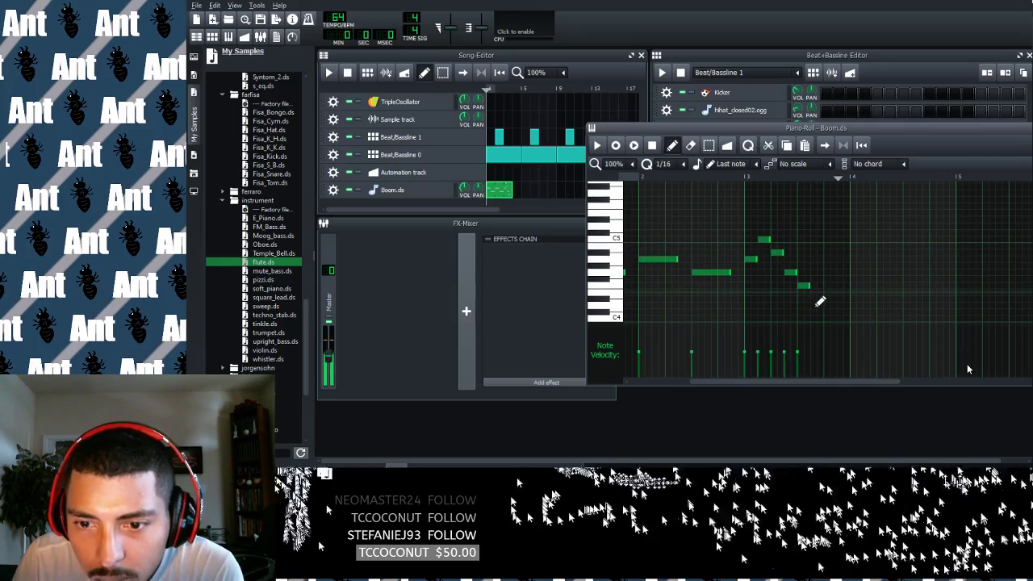
Complete the bar 3 run with three consecutive eighth notes: E4, F4 and G4.
{"action": "left_click_drag", "start_coordinate": [804, 286], "coordinate": [809, 293]}
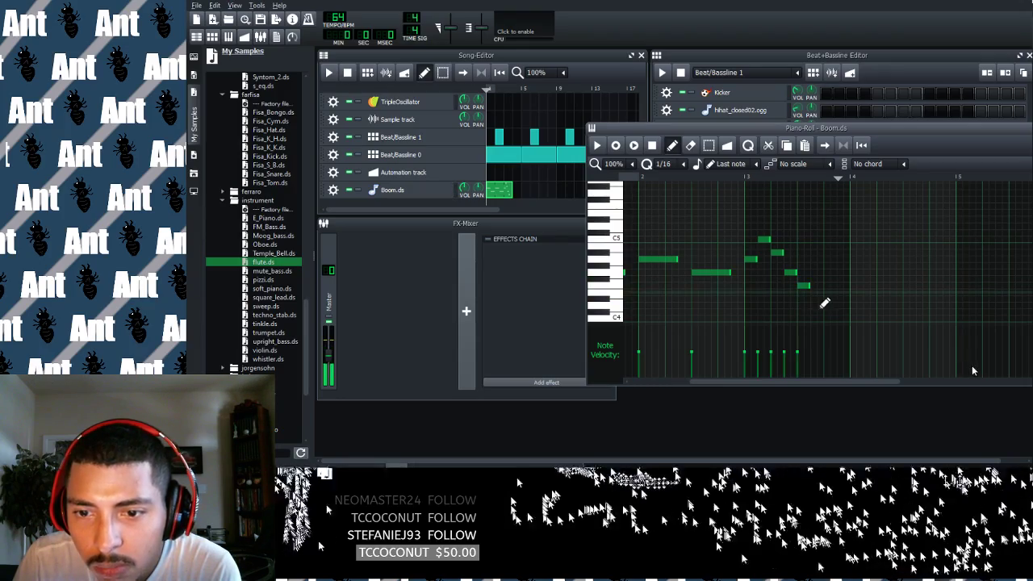
{"action": "left_click", "coordinate": [813, 291]}
{"action": "left_click", "coordinate": [827, 285]}
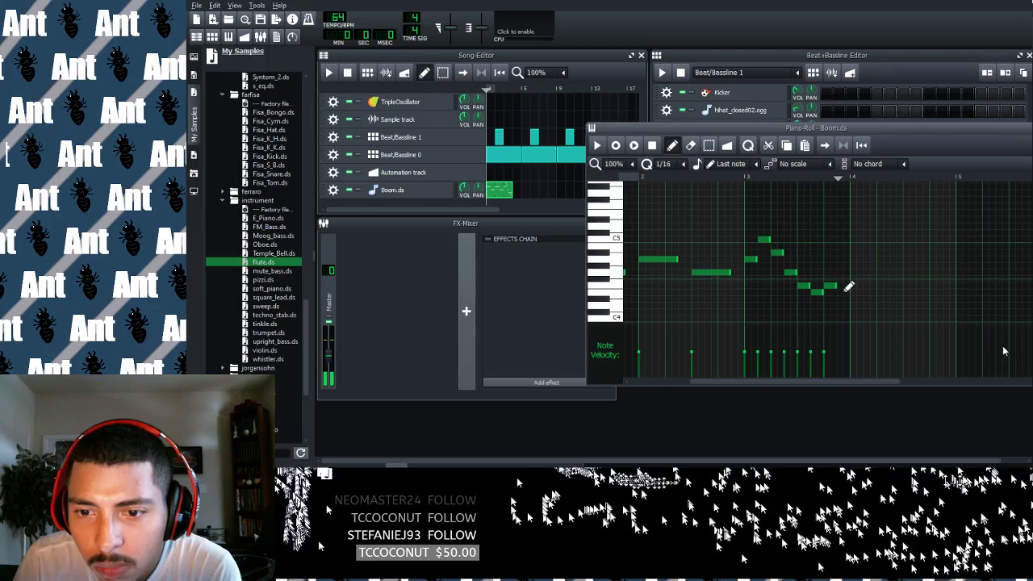
{"action": "left_click", "coordinate": [840, 273]}
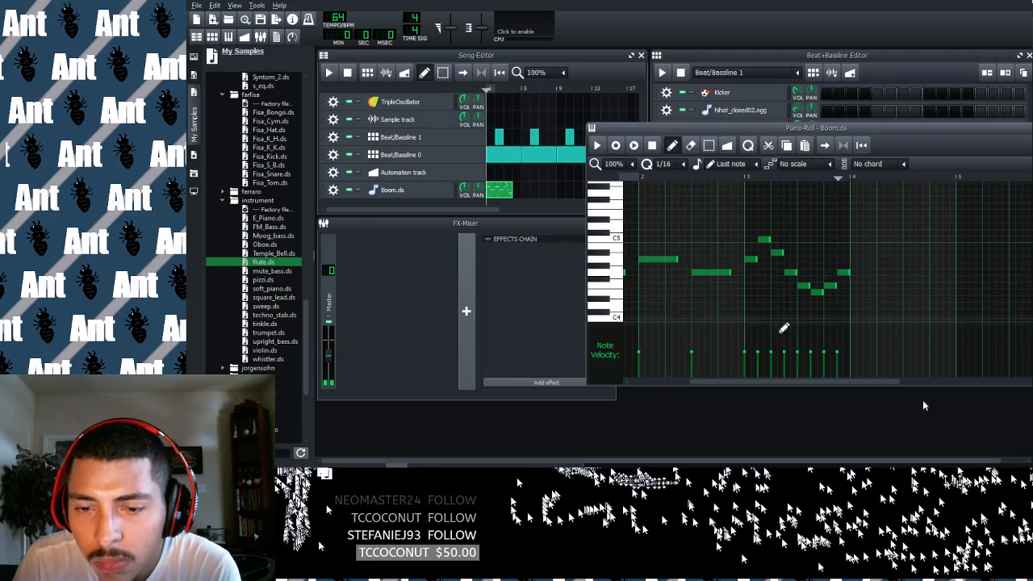
Play the song to hear the completed bar 3 run, and stop playback.
{"action": "key", "text": "space"}
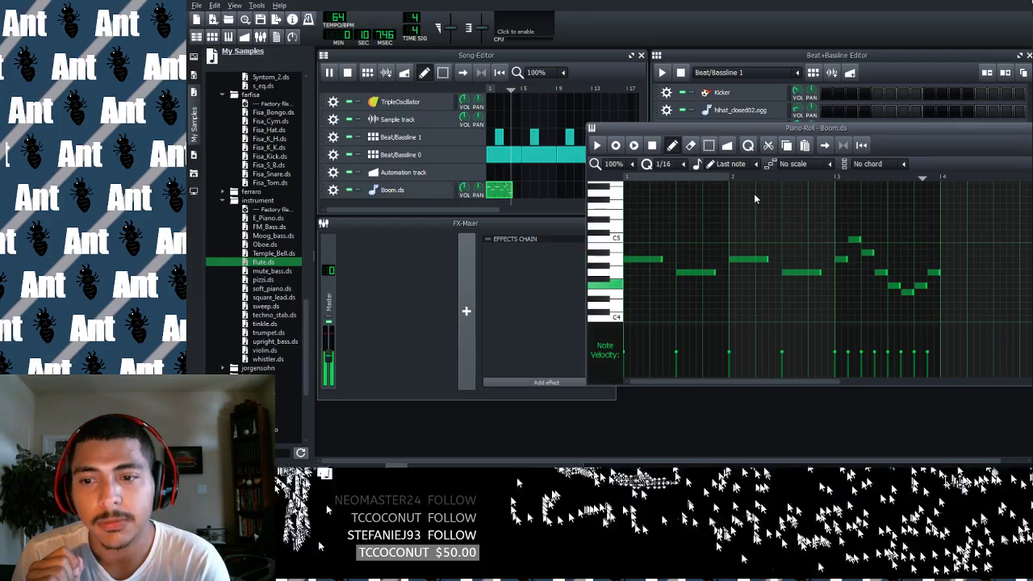
{"action": "key", "text": "space"}
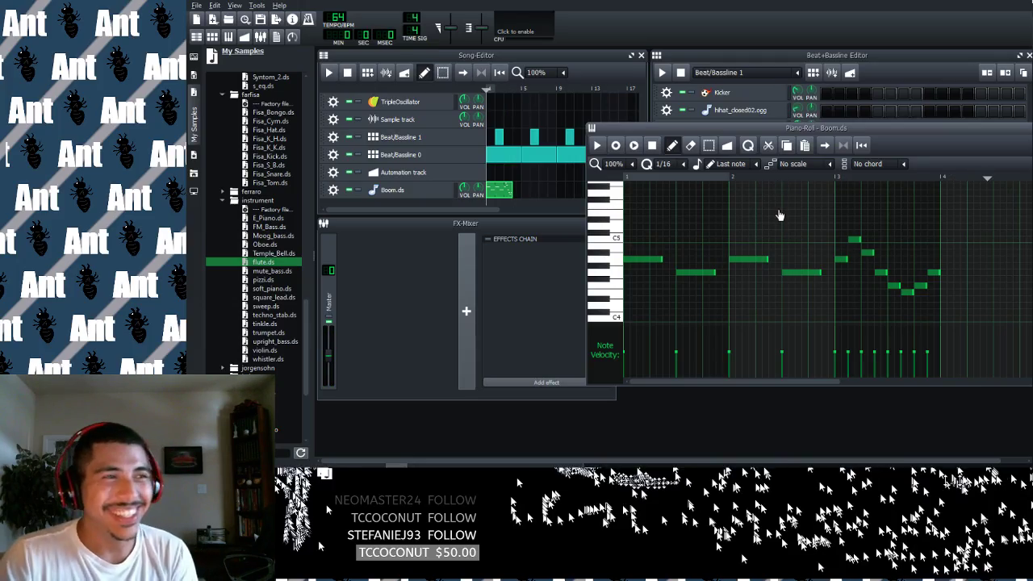
Copy all eight notes of the bar 3 run and paste them so the copy starts at bar 4.
{"action": "left_click_drag", "start_coordinate": [791, 382], "coordinate": [881, 382]}
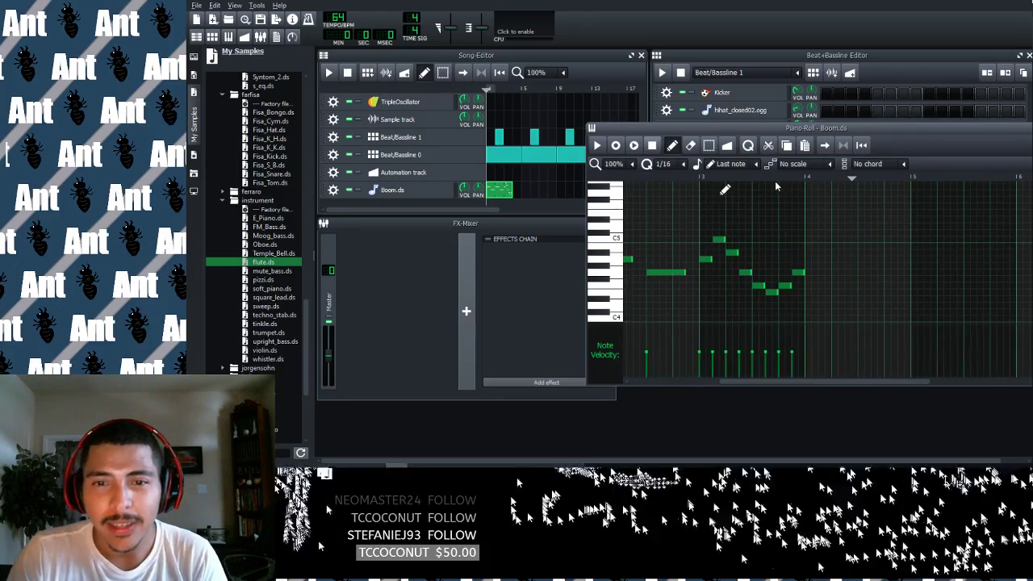
{"action": "key", "text": "shift+s"}
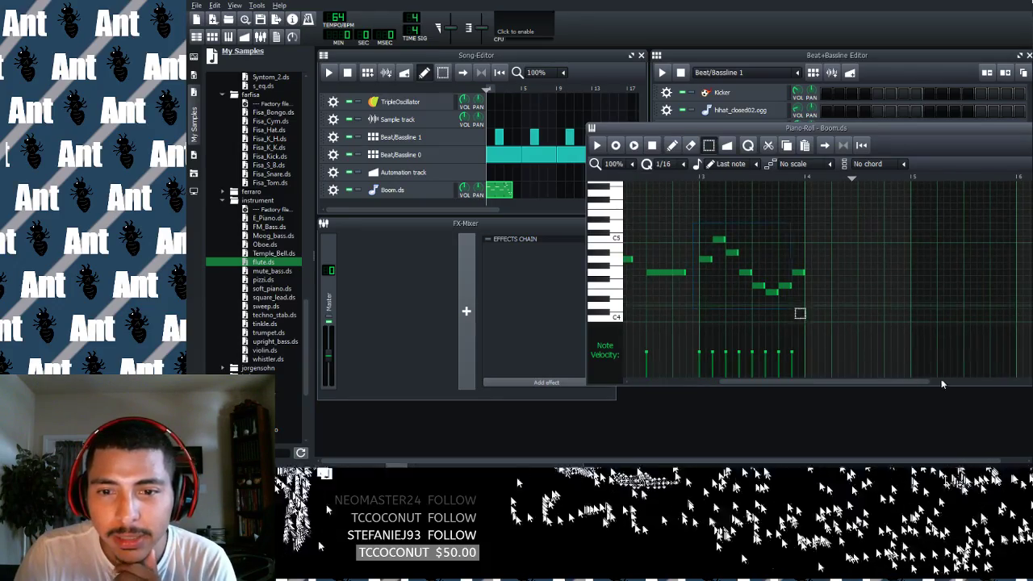
{"action": "left_click_drag", "start_coordinate": [696, 223], "coordinate": [824, 305]}
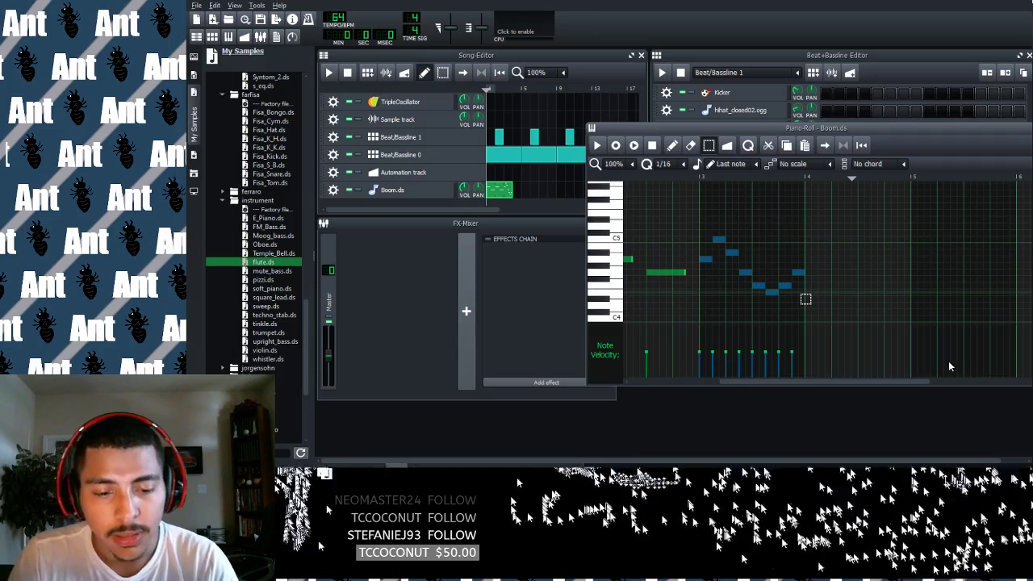
{"action": "key", "text": "ctrl+c"}
{"action": "key", "text": "ctrl+v"}
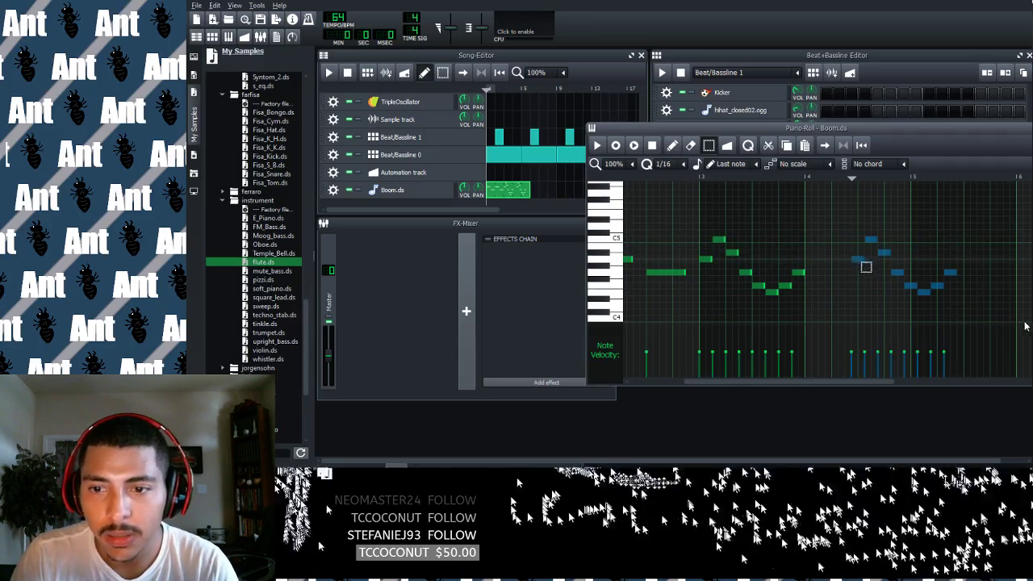
{"action": "key", "text": "shift+d"}
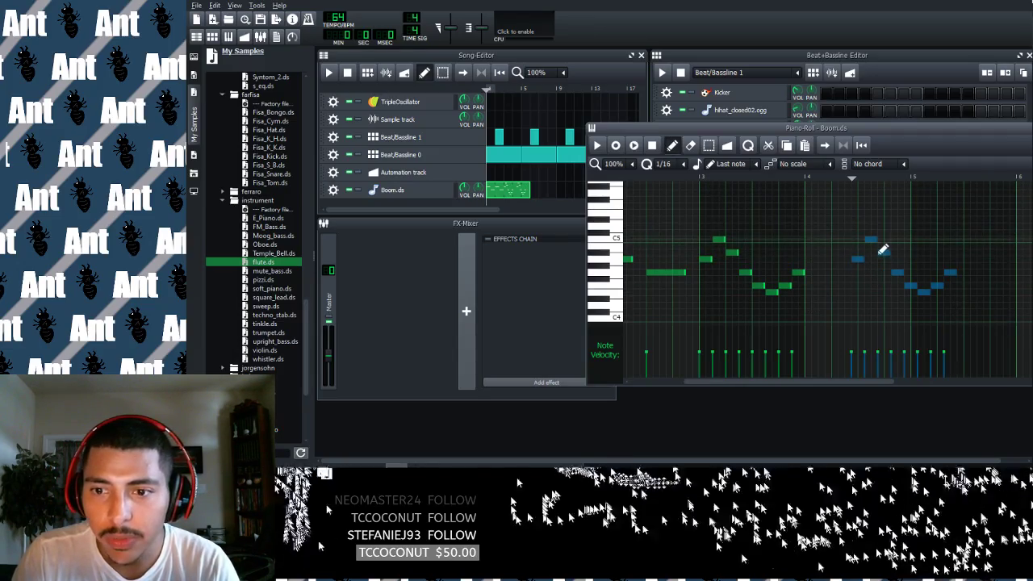
{"action": "left_click_drag", "start_coordinate": [880, 249], "coordinate": [829, 249]}
Play the melody and the song to hear the repeated run in bar 4, and stop playback.
{"action": "key", "text": "space"}
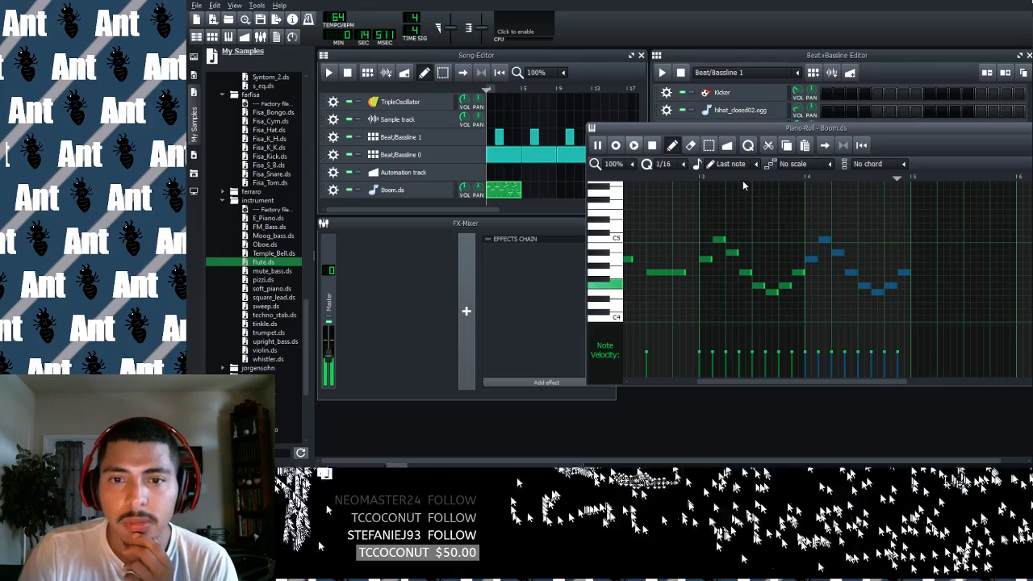
{"action": "key", "text": "space"}
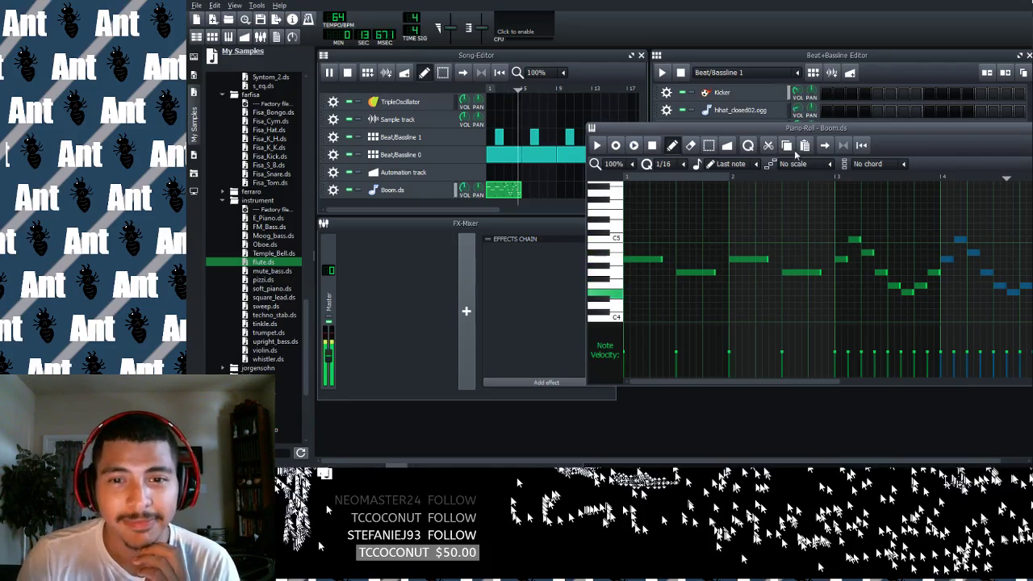
{"action": "key", "text": "space"}
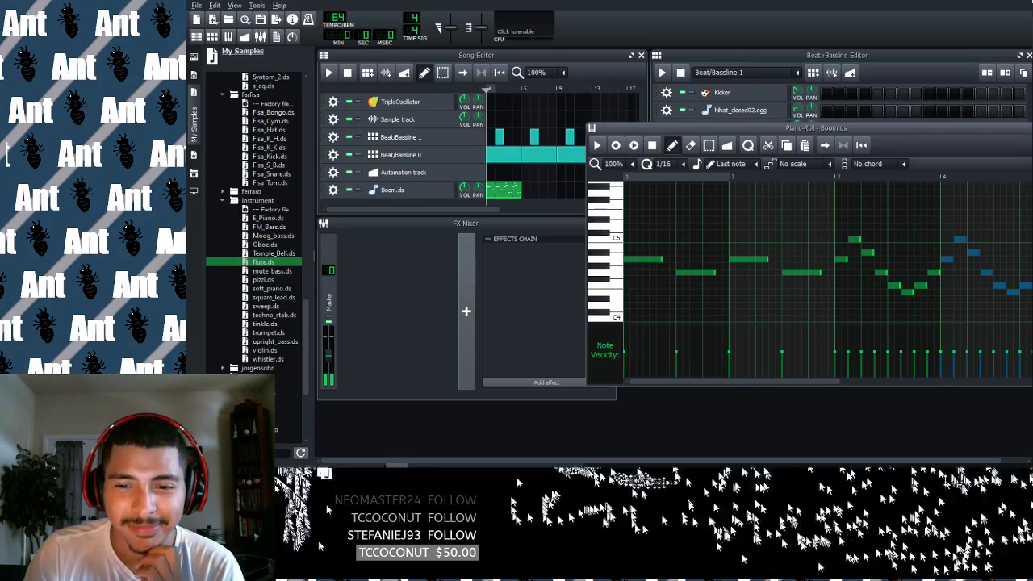
Delete the A4 note at the start of bar 1 and redraw it at the same position and length.
{"action": "left_click_drag", "start_coordinate": [782, 382], "coordinate": [878, 381]}
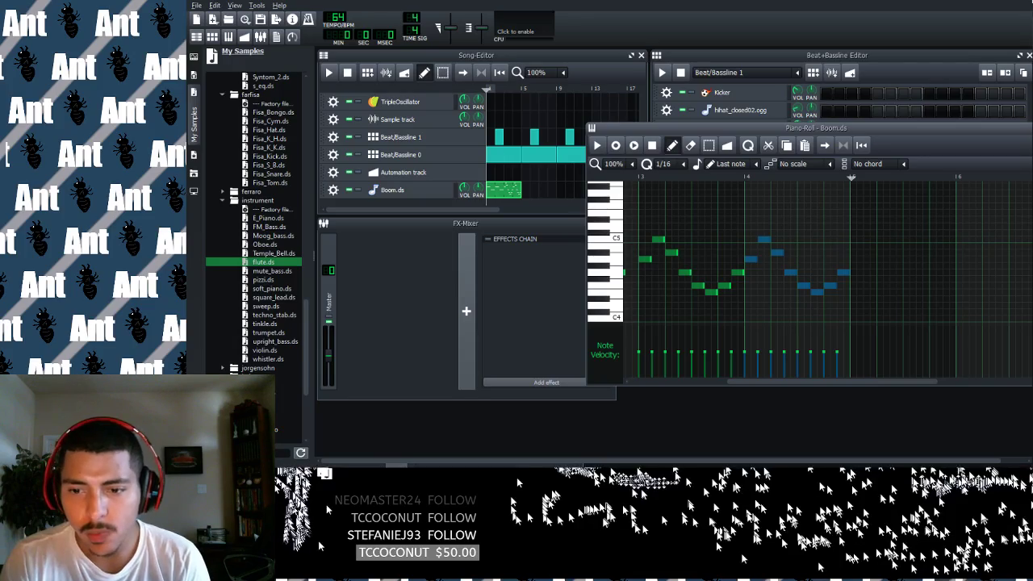
{"action": "left_click_drag", "start_coordinate": [832, 381], "coordinate": [733, 382]}
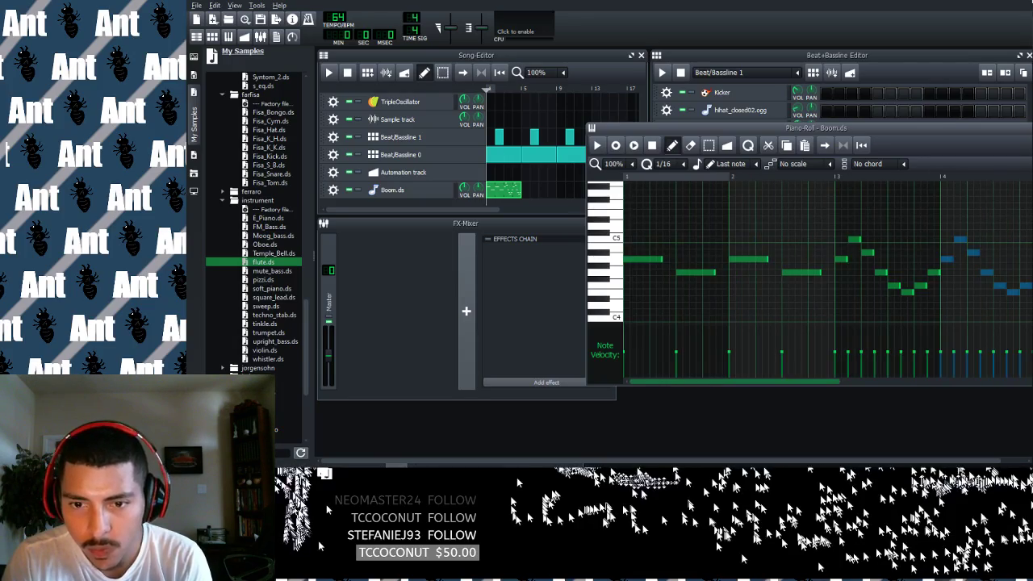
{"action": "left_click", "coordinate": [637, 258]}
{"action": "right_click", "coordinate": [637, 258]}
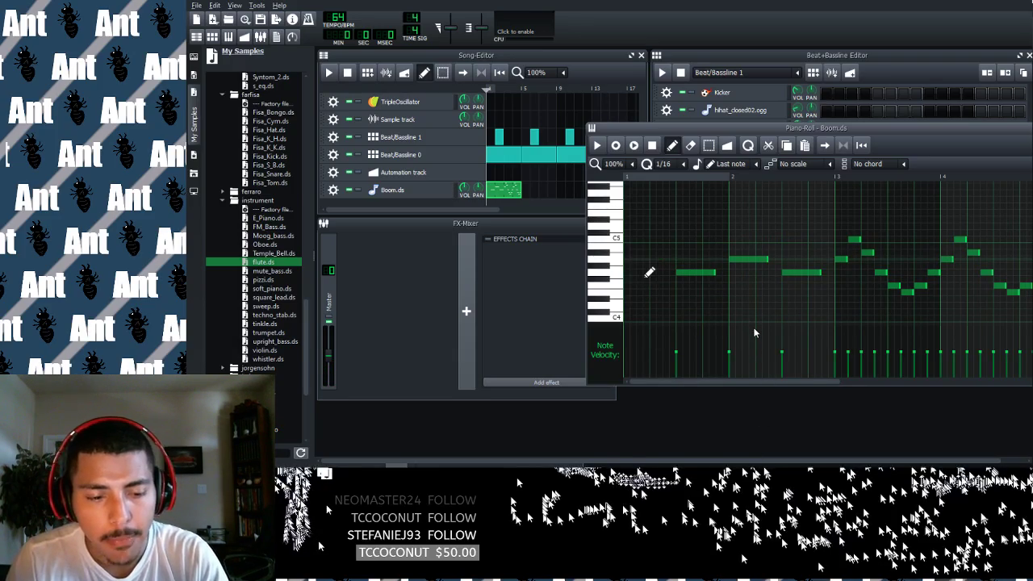
{"action": "left_click", "coordinate": [640, 260]}
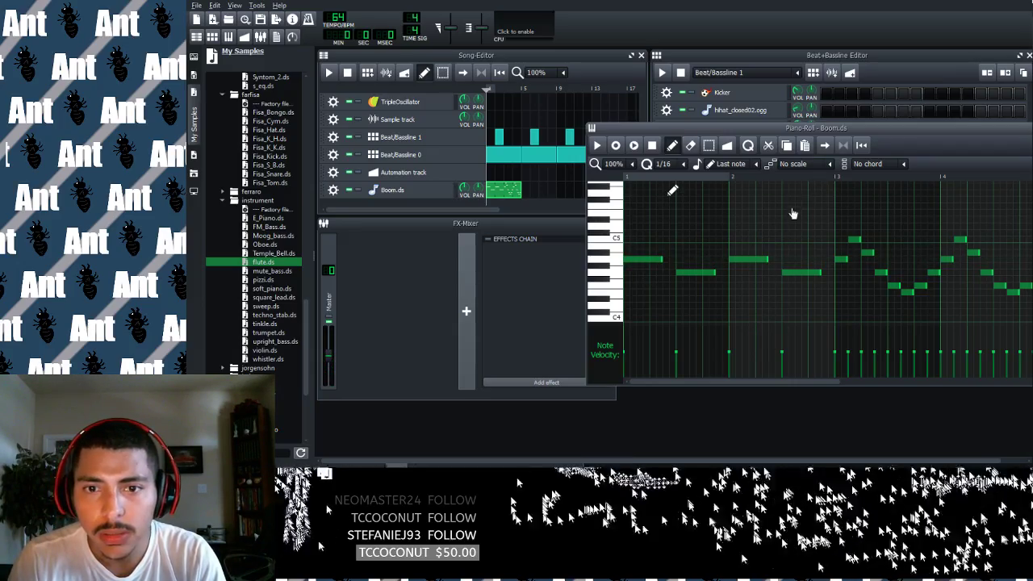
{"action": "right_click", "coordinate": [645, 259]}
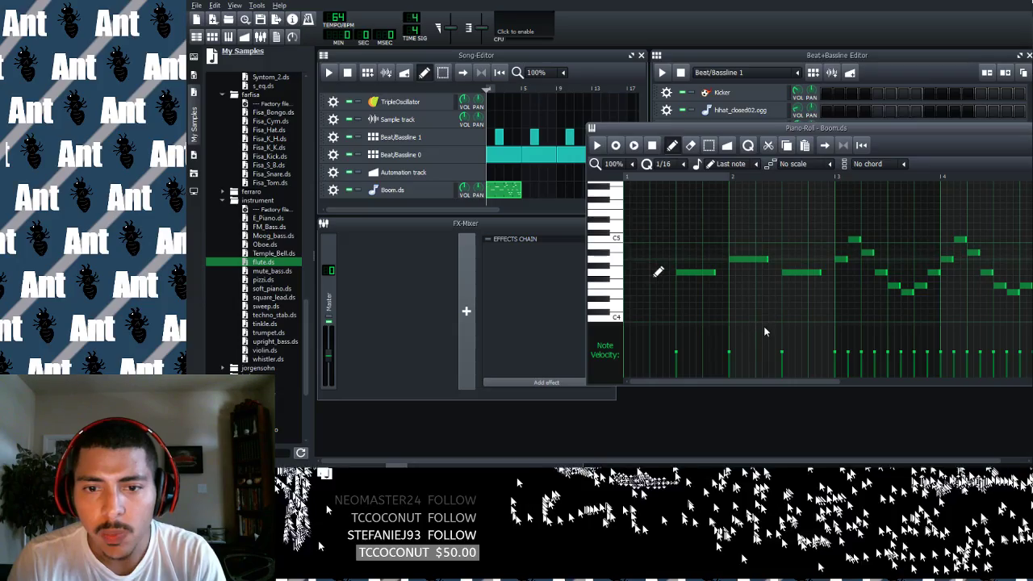
{"action": "left_click", "coordinate": [645, 259]}
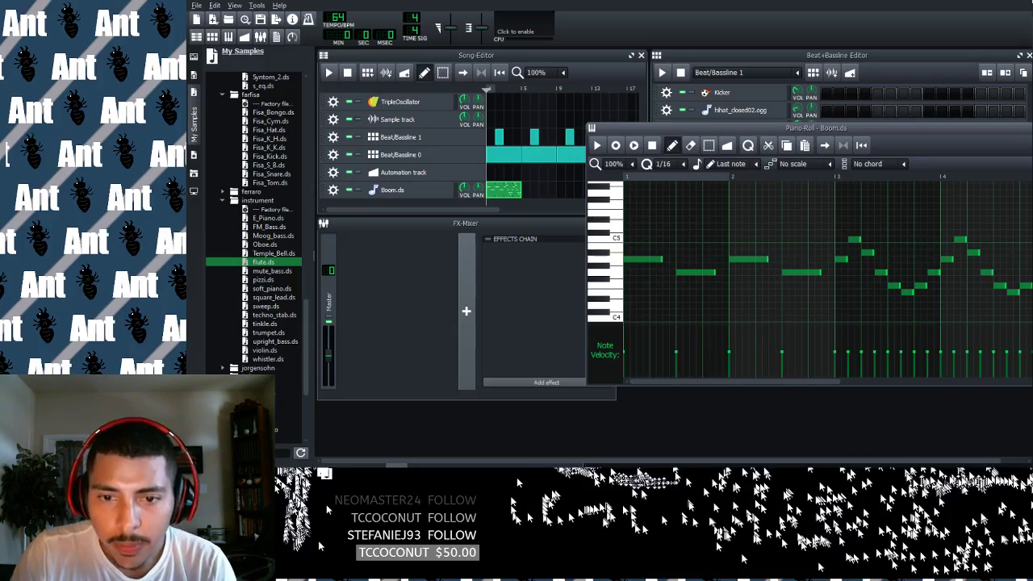
Start bar 5 with a dotted-quarter A4 note followed directly by a C5 eighth note.
{"action": "left_click_drag", "start_coordinate": [727, 382], "coordinate": [859, 382]}
{"action": "left_click", "coordinate": [715, 259]}
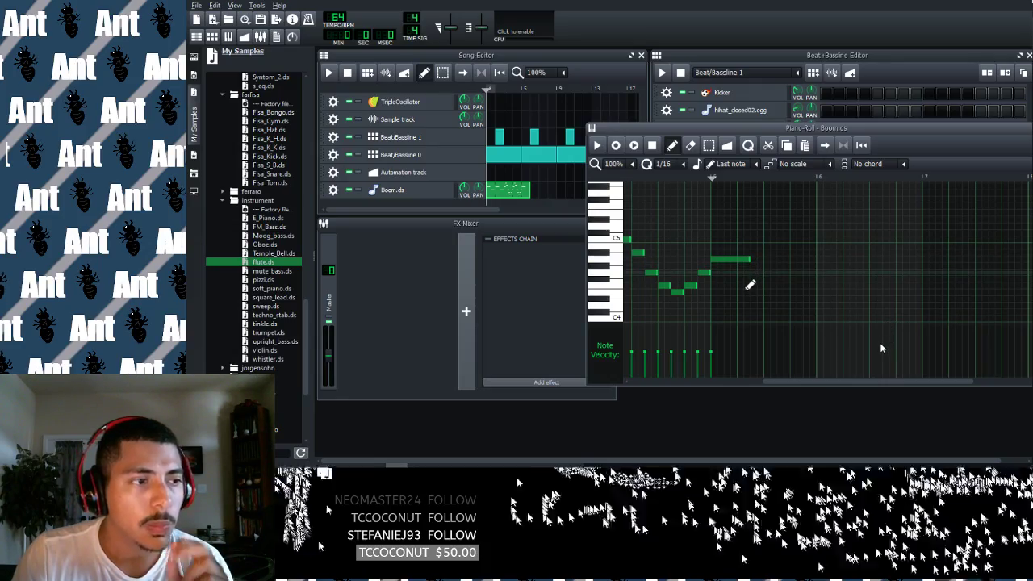
{"action": "left_click", "coordinate": [751, 260]}
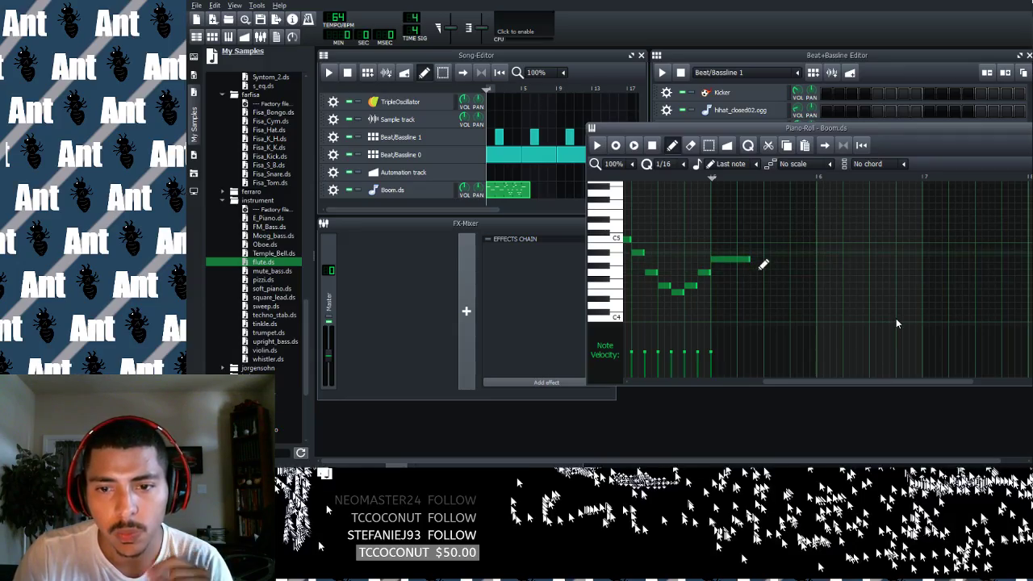
{"action": "left_click_drag", "start_coordinate": [925, 382], "coordinate": [877, 470]}
{"action": "left_click", "coordinate": [877, 239]}
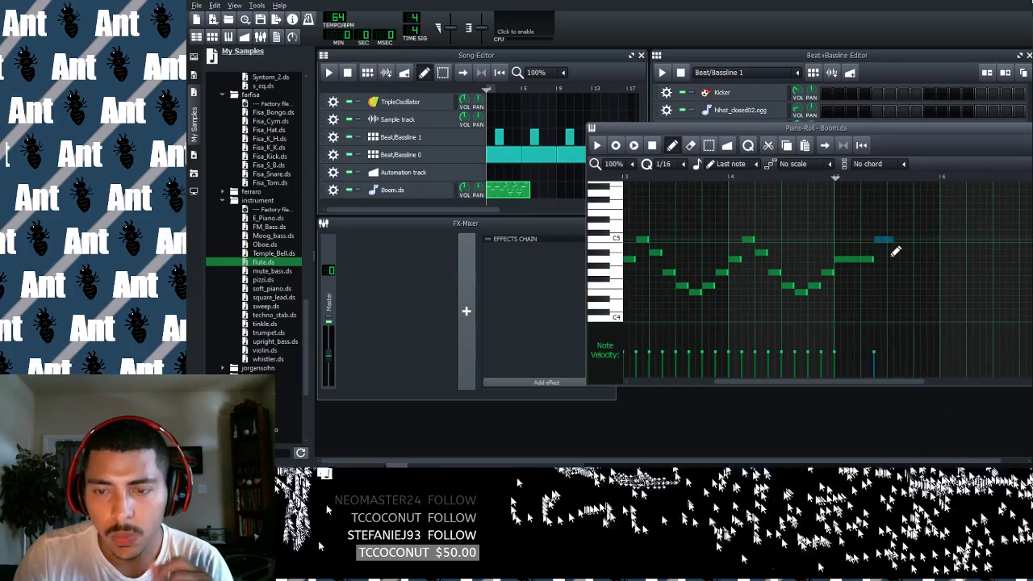
Finish bar 5 with two quarter notes after the C5: A4 and G4.
{"action": "left_click", "coordinate": [890, 259]}
{"action": "left_click_drag", "start_coordinate": [907, 271], "coordinate": [928, 271]}
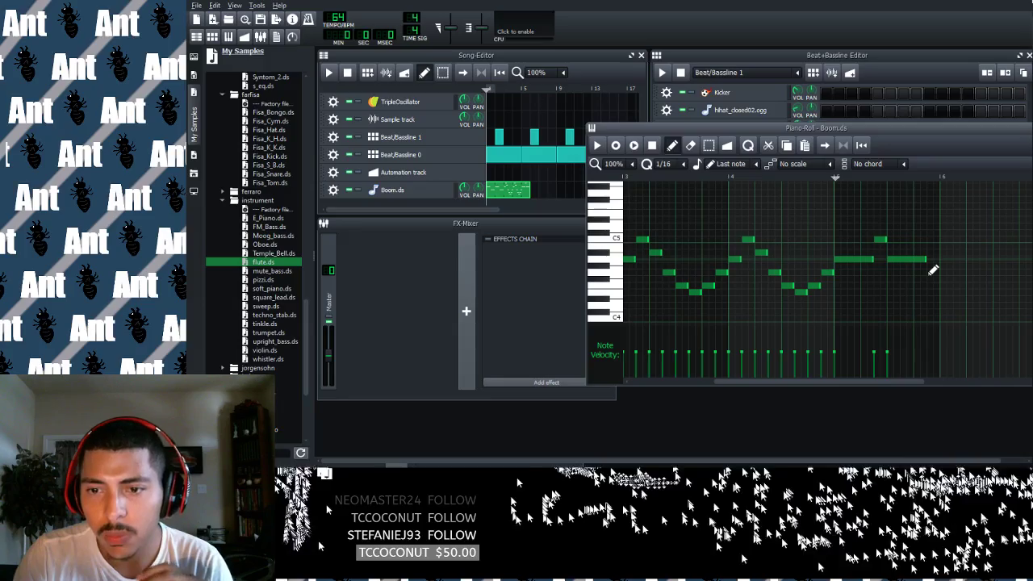
{"action": "mouse_move", "coordinate": [922, 259]}
{"action": "left_mouse_down"}
{"action": "mouse_move", "coordinate": [898, 261]}
{"action": "mouse_move", "coordinate": [928, 272]}
{"action": "left_mouse_up"}
{"action": "left_click", "coordinate": [916, 266]}
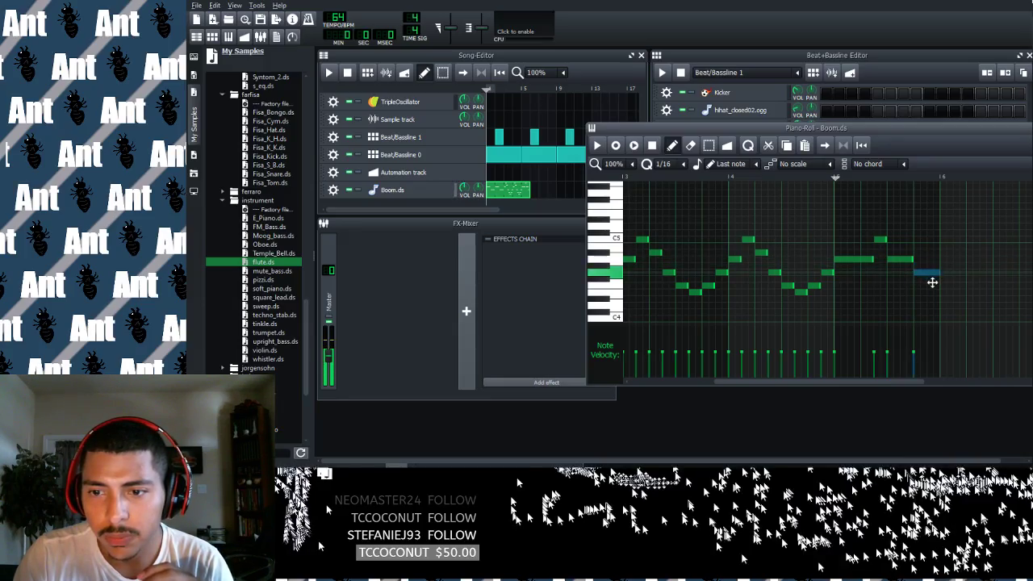
Play back the melody and lower the last two quarter notes of bar 5 to G4 and F4.
{"action": "left_click", "coordinate": [597, 145]}
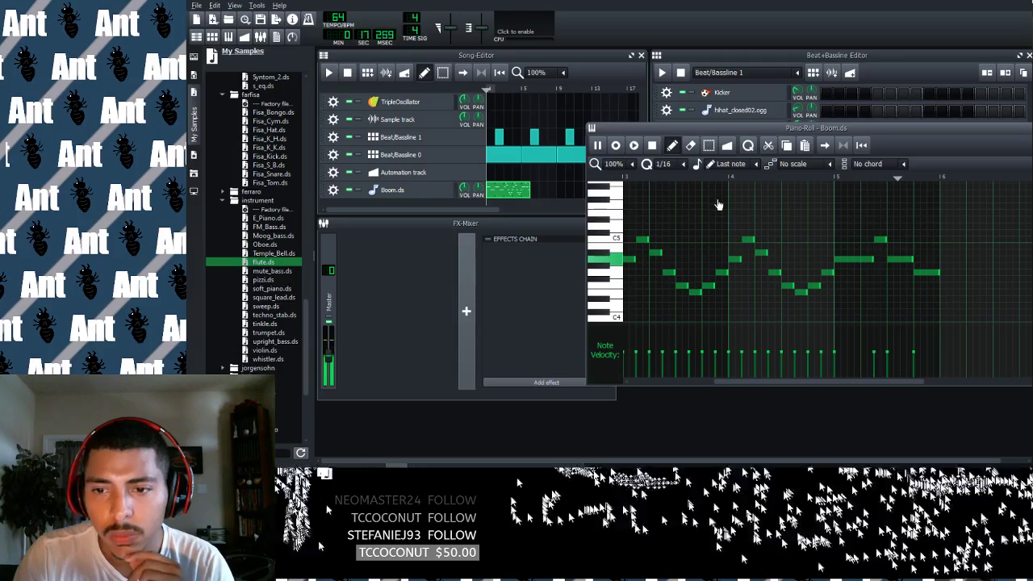
{"action": "key", "text": "space"}
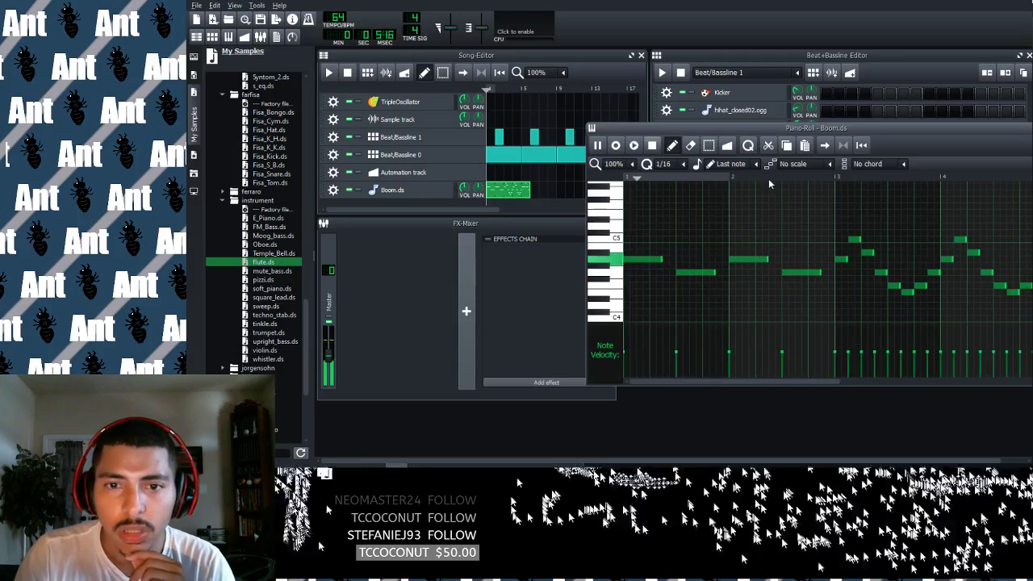
{"action": "left_click_drag", "start_coordinate": [732, 382], "coordinate": [859, 381]}
{"action": "left_click_drag", "start_coordinate": [799, 260], "coordinate": [827, 297]}
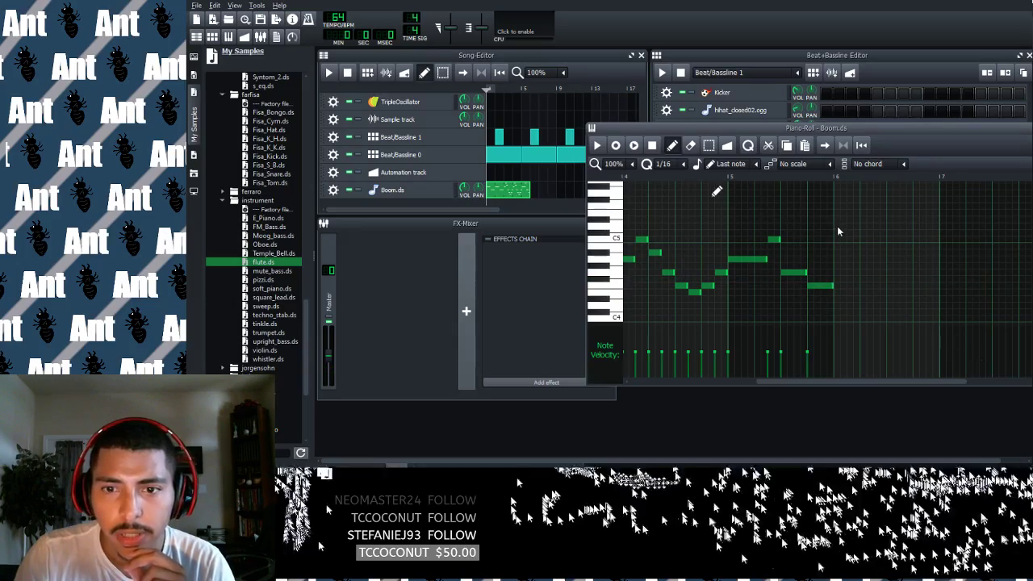
Play the melody to hear the lowered ending of bar 5, and stop playback.
{"action": "key", "text": "space"}
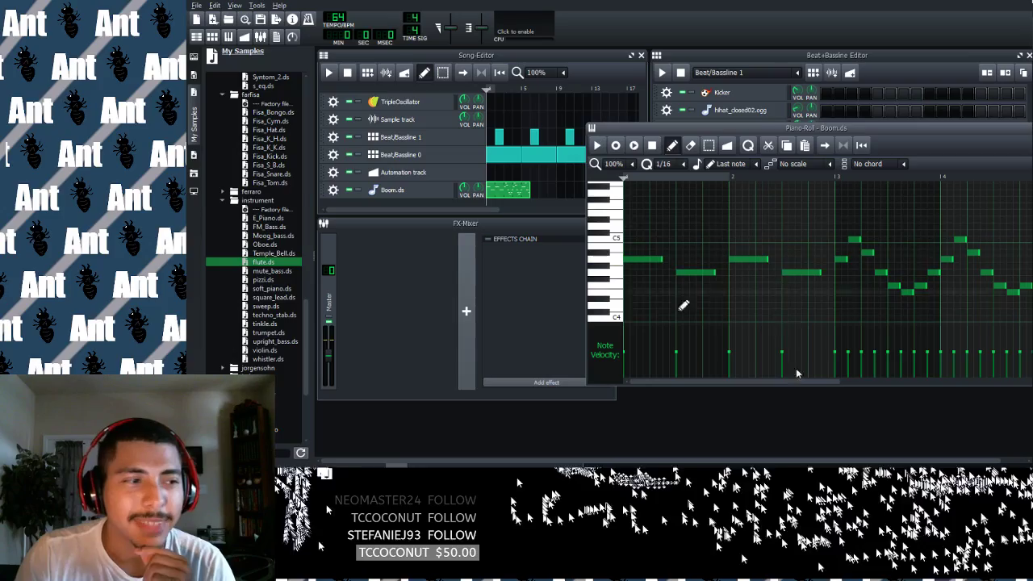
{"action": "key", "text": "space"}
Add an A4 note at the start of bar 6 and lengthen it to a dotted quarter.
{"action": "left_click_drag", "start_coordinate": [763, 382], "coordinate": [831, 382]}
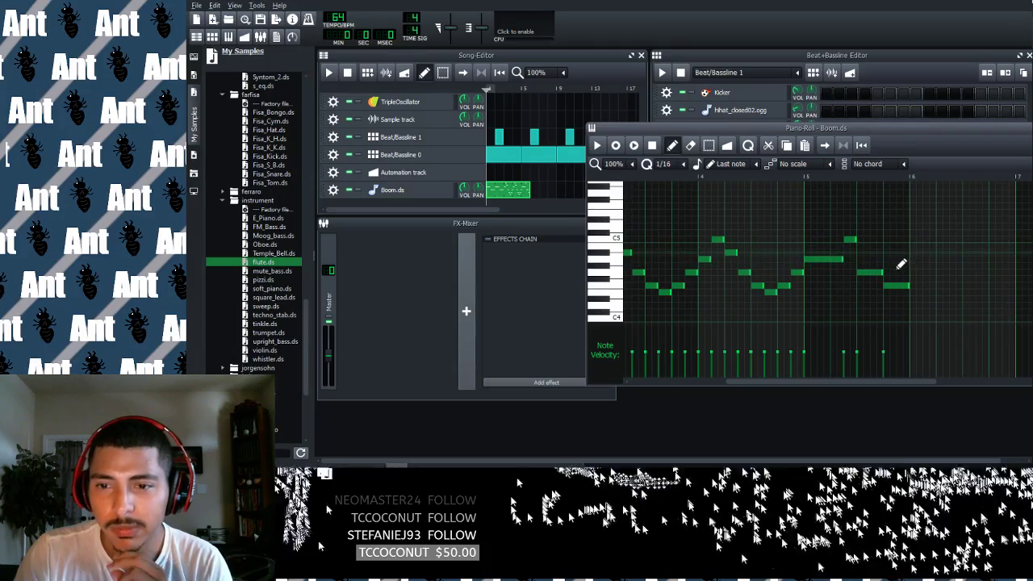
{"action": "left_click_drag", "start_coordinate": [848, 382], "coordinate": [857, 382]}
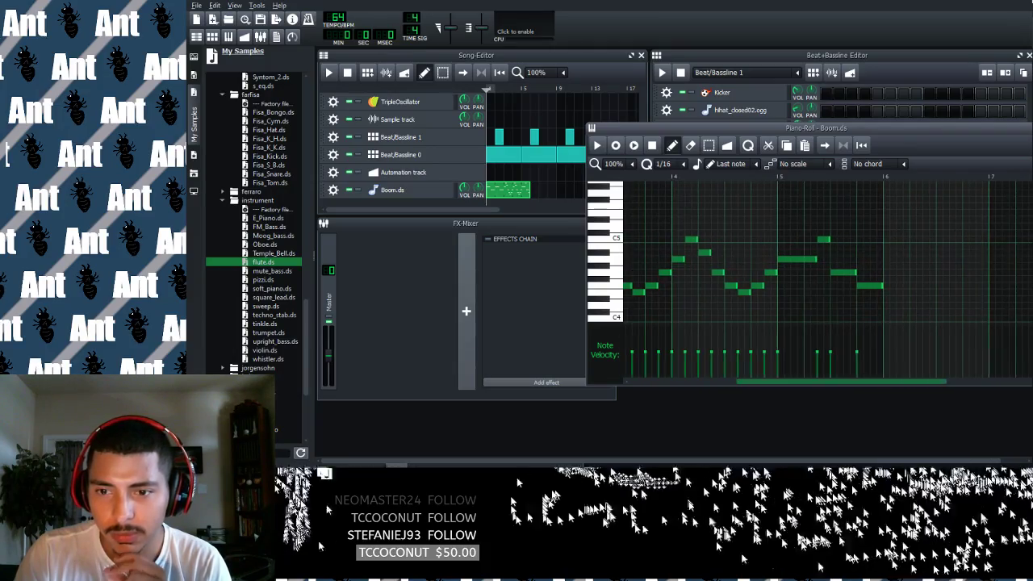
{"action": "left_click", "coordinate": [886, 260]}
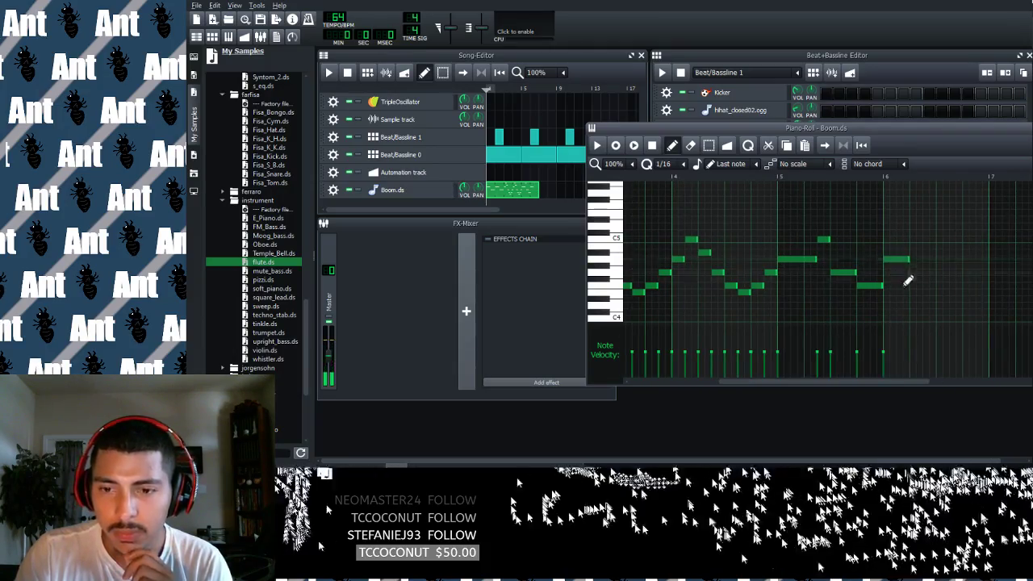
{"action": "left_click_drag", "start_coordinate": [895, 381], "coordinate": [910, 382]}
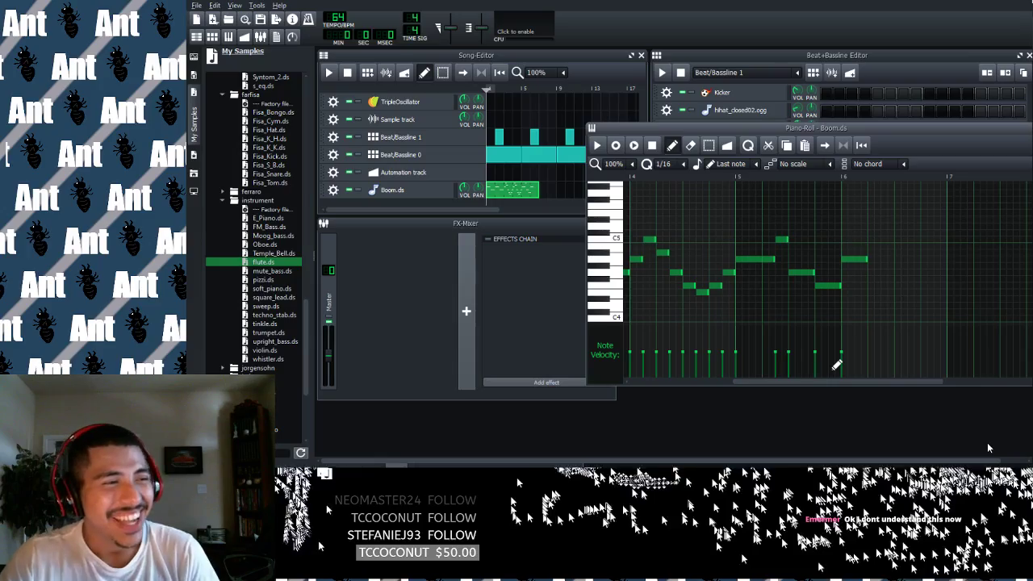
{"action": "left_click_drag", "start_coordinate": [899, 382], "coordinate": [889, 382]}
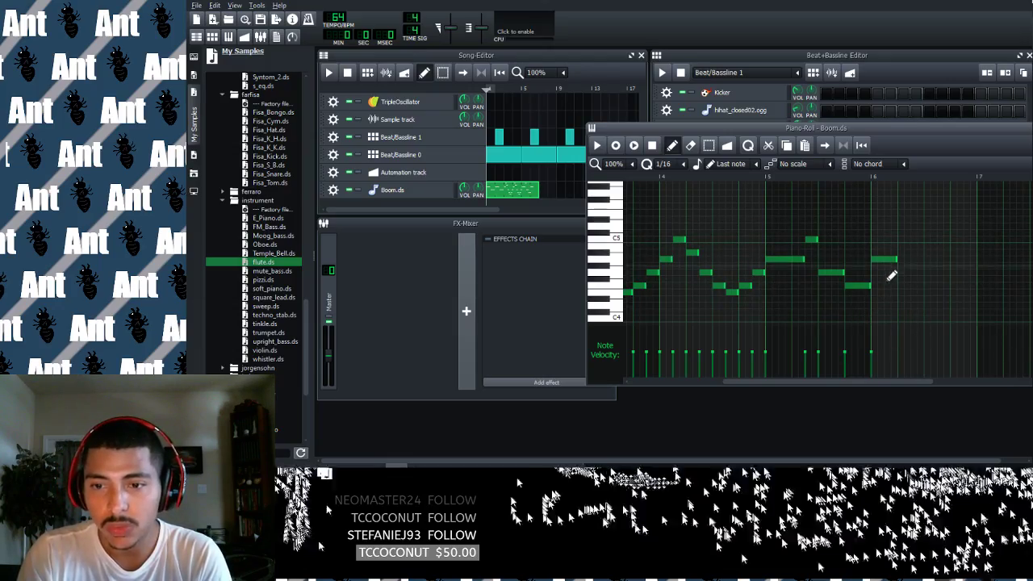
{"action": "left_click", "coordinate": [896, 259]}
{"action": "left_click_drag", "start_coordinate": [905, 259], "coordinate": [911, 259]}
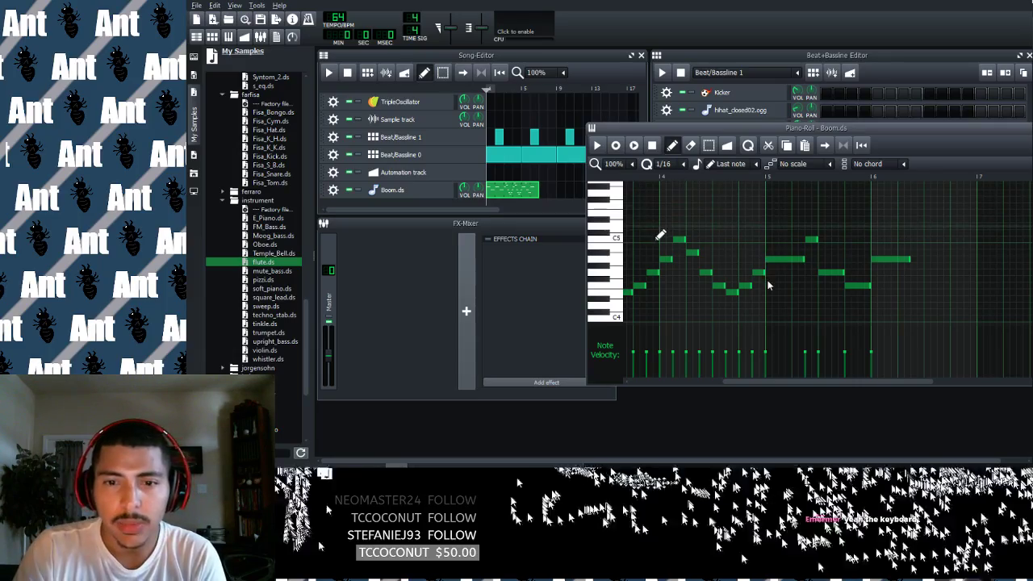
Add an F5 note above the run and move it so it ends at the start of bar 4.
{"action": "left_click", "coordinate": [650, 207]}
{"action": "left_click", "coordinate": [661, 207]}
{"action": "left_click_drag", "start_coordinate": [661, 207], "coordinate": [641, 215]}
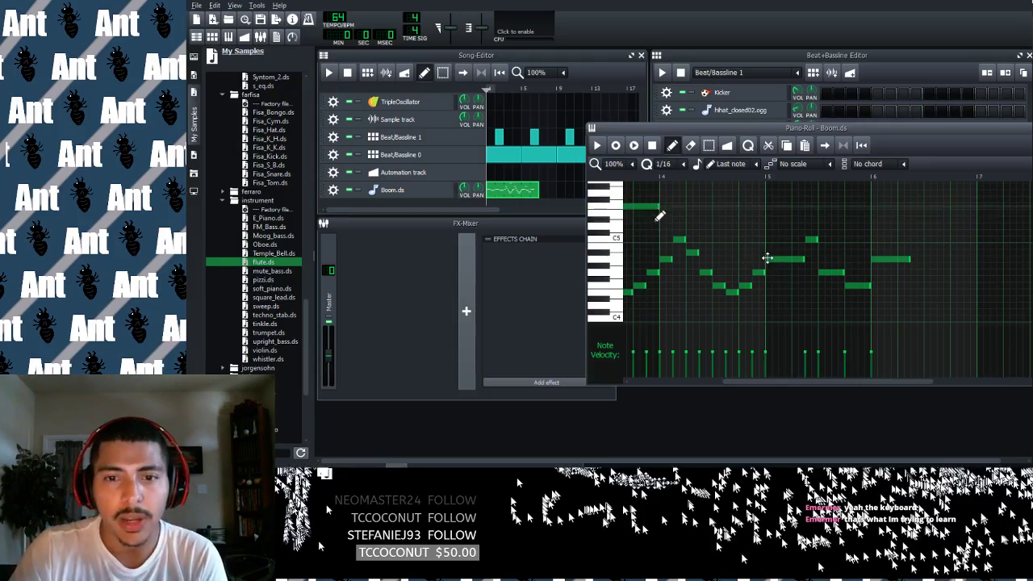
Delete the F5 note above the run before bar 4, and close the Boom.ds piano roll.
{"action": "right_click", "coordinate": [645, 206]}
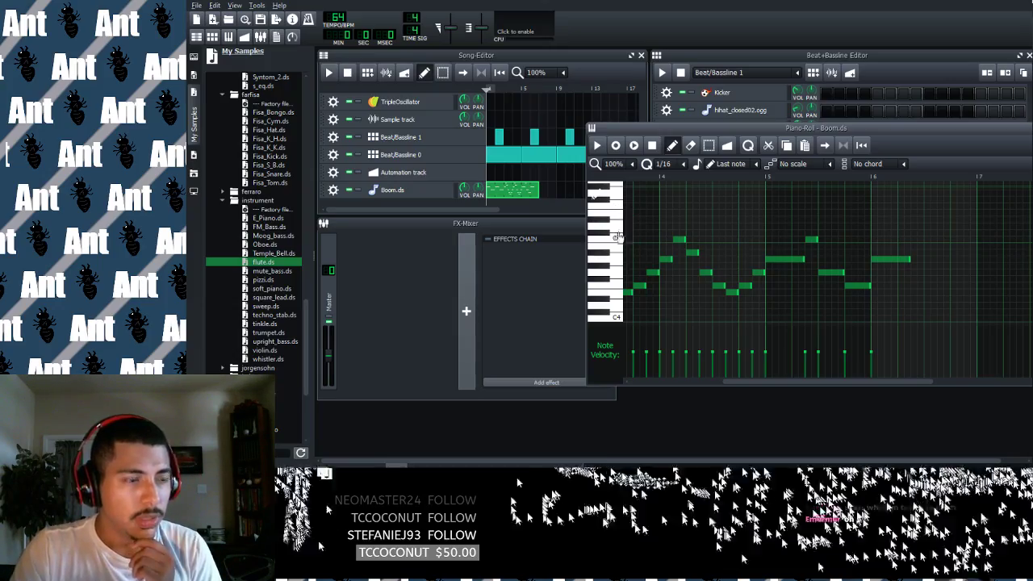
{"action": "key", "text": "5"}
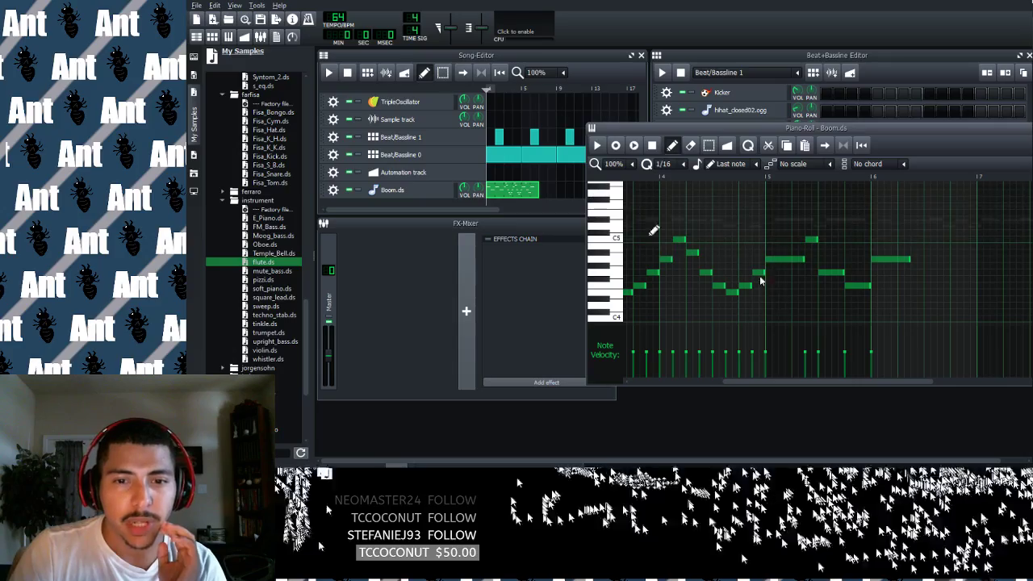
{"action": "left_click_drag", "start_coordinate": [845, 129], "coordinate": [658, 126]}
{"action": "left_click", "coordinate": [864, 124]}
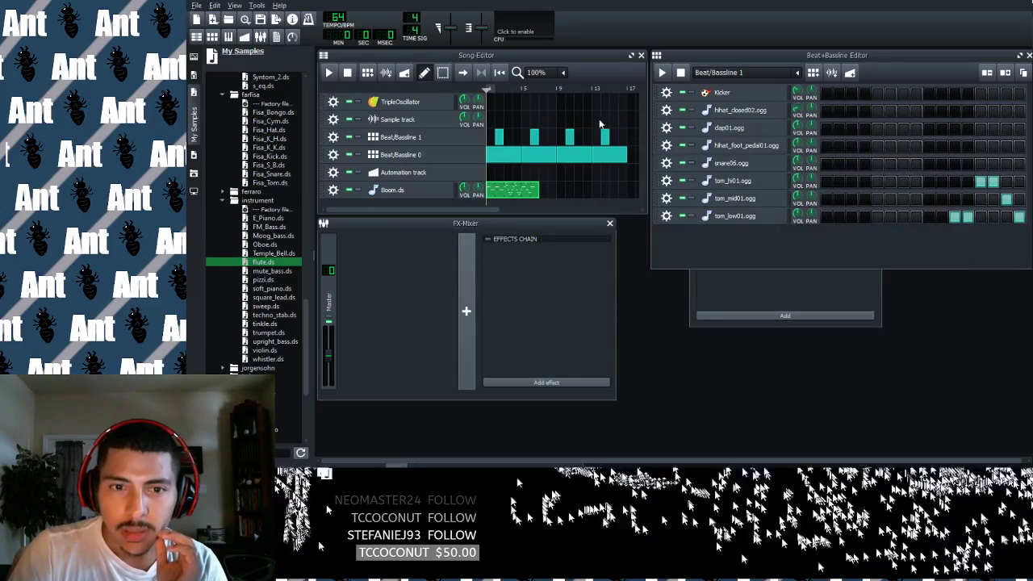
Create a TripleOscillator pattern at bar 2 of the song, sketch five short trial notes across its first two bars, and play them.
{"action": "double_click", "coordinate": [500, 103]}
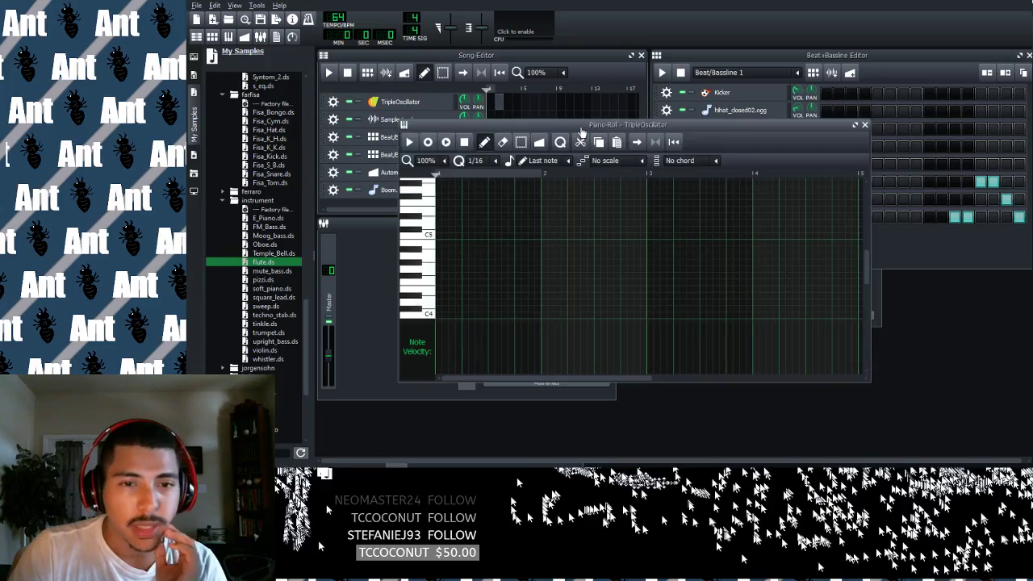
{"action": "left_click", "coordinate": [466, 217]}
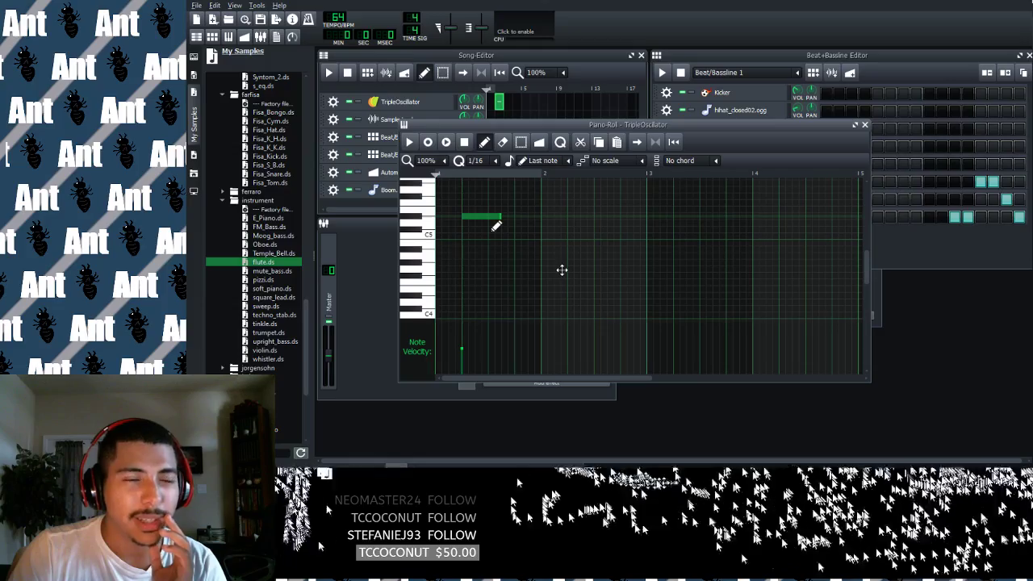
{"action": "left_click_drag", "start_coordinate": [487, 217], "coordinate": [461, 216]}
{"action": "left_click", "coordinate": [476, 209]}
{"action": "left_click", "coordinate": [490, 231]}
{"action": "left_click", "coordinate": [537, 263]}
{"action": "left_click", "coordinate": [546, 230]}
{"action": "key", "text": "space"}
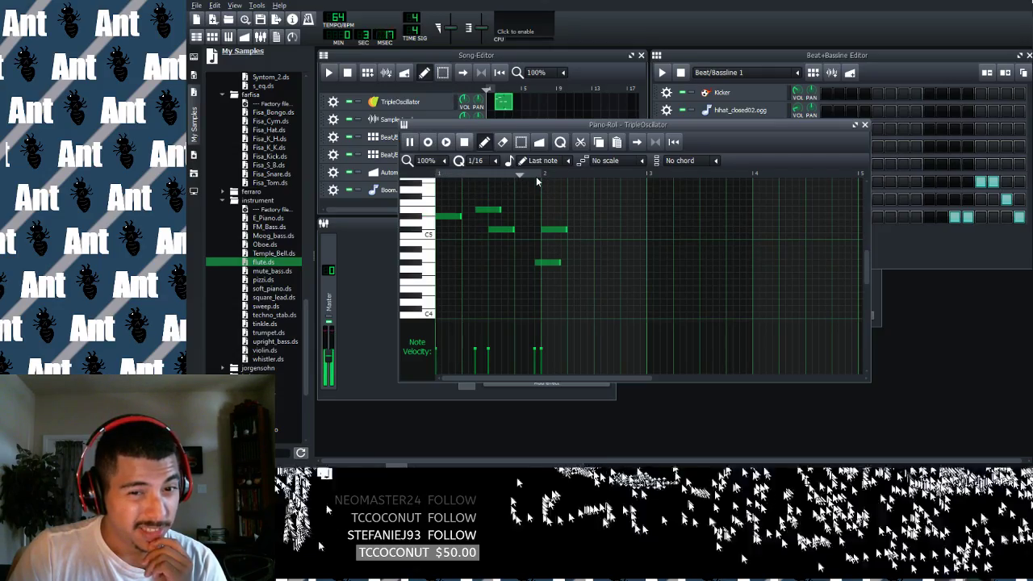
{"action": "key", "text": "space"}
Delete all the trial notes from the TripleOscillator pattern and close its piano roll.
{"action": "right_click", "coordinate": [554, 229]}
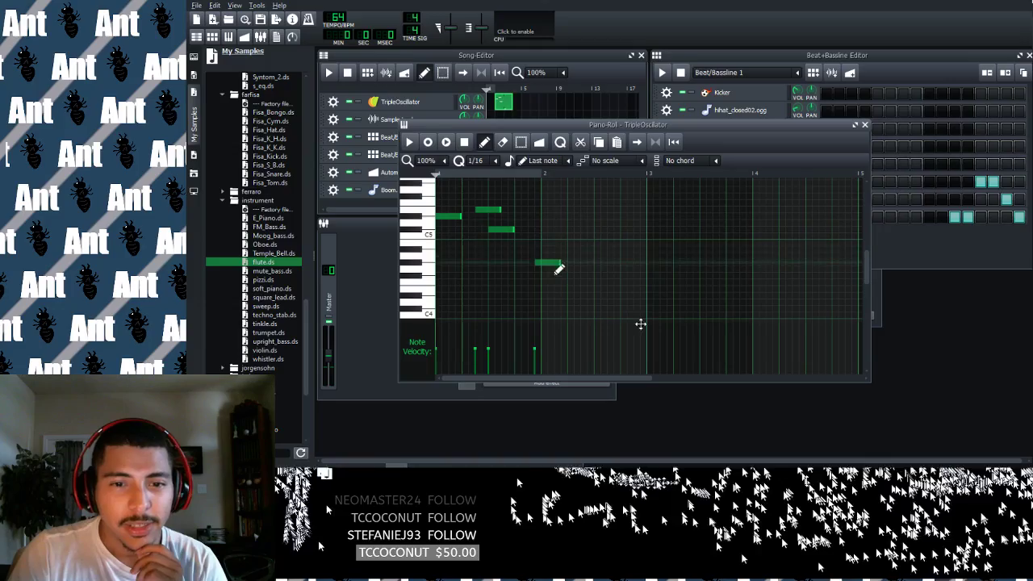
{"action": "right_click", "coordinate": [548, 263]}
{"action": "right_click", "coordinate": [504, 230]}
{"action": "right_click", "coordinate": [492, 210]}
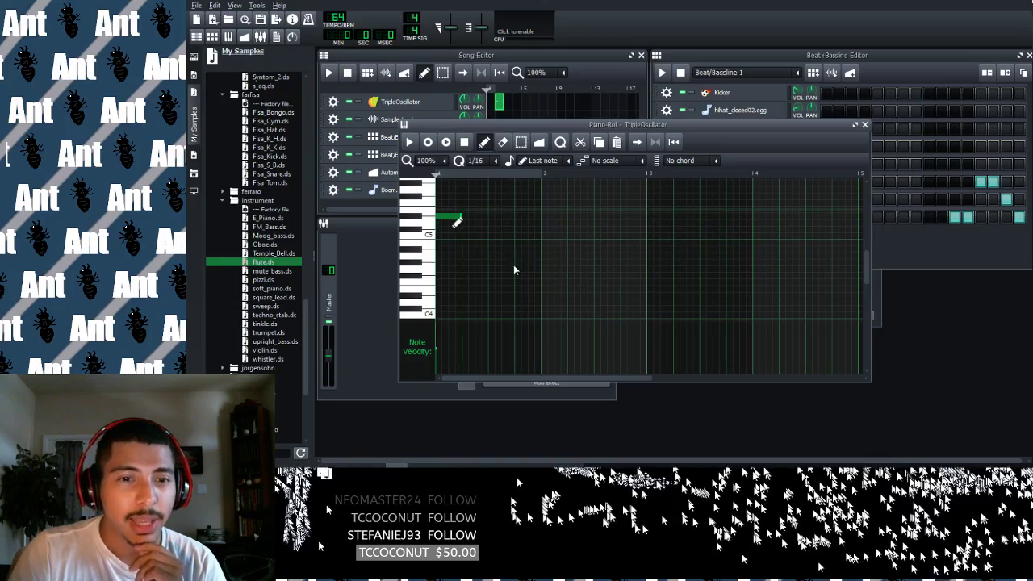
{"action": "right_click", "coordinate": [452, 216]}
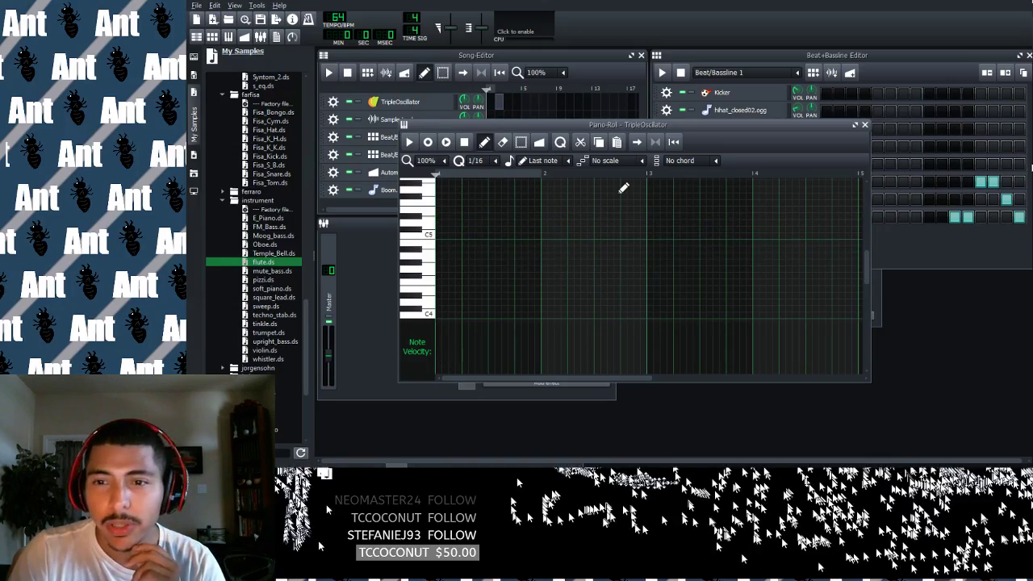
{"action": "left_click", "coordinate": [864, 124]}
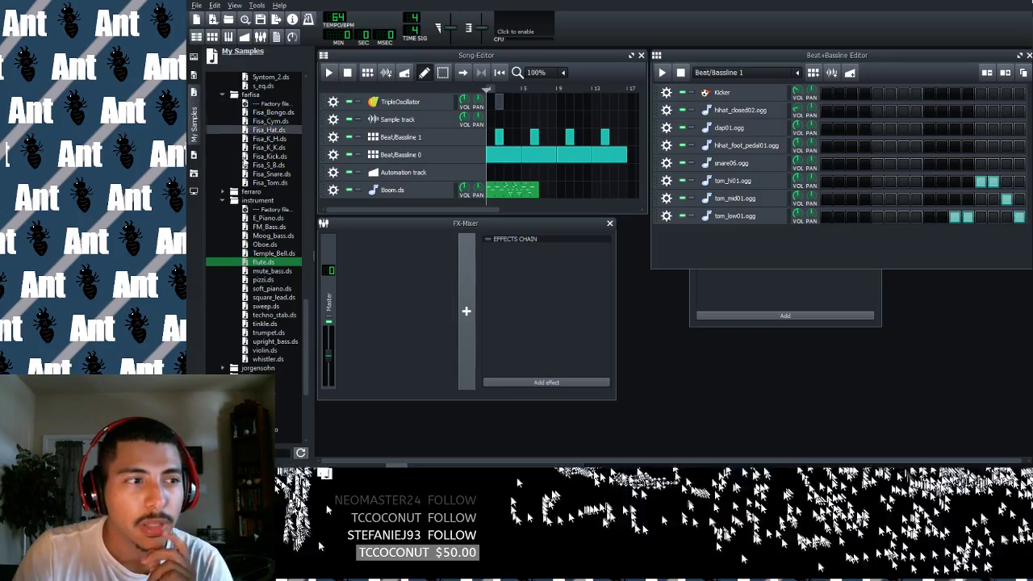
{"action": "scroll", "coordinate": [299, 173], "scroll_direction": "up", "scroll_amount": 8}
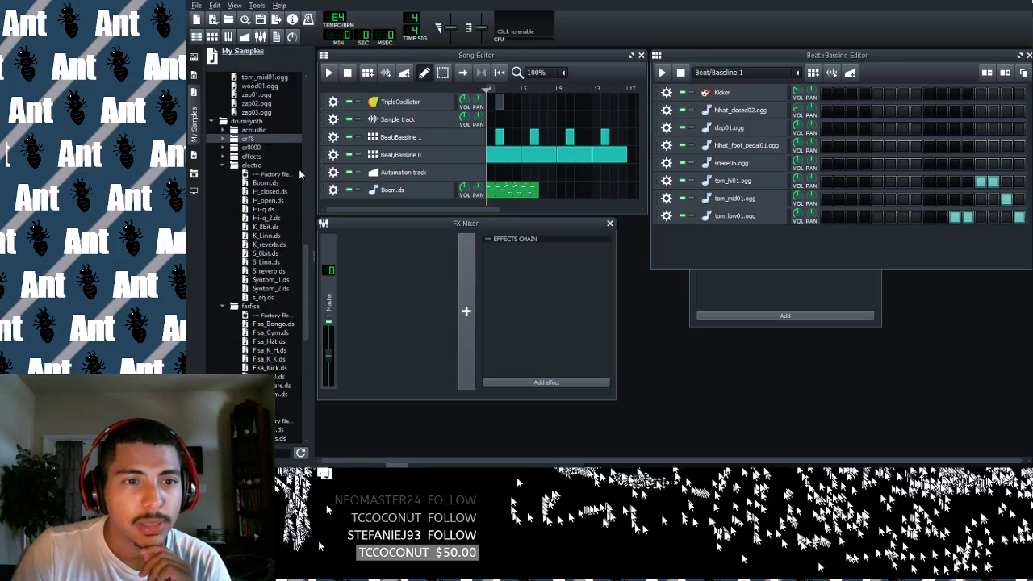
{"action": "scroll", "coordinate": [297, 197], "scroll_direction": "down", "scroll_amount": 7}
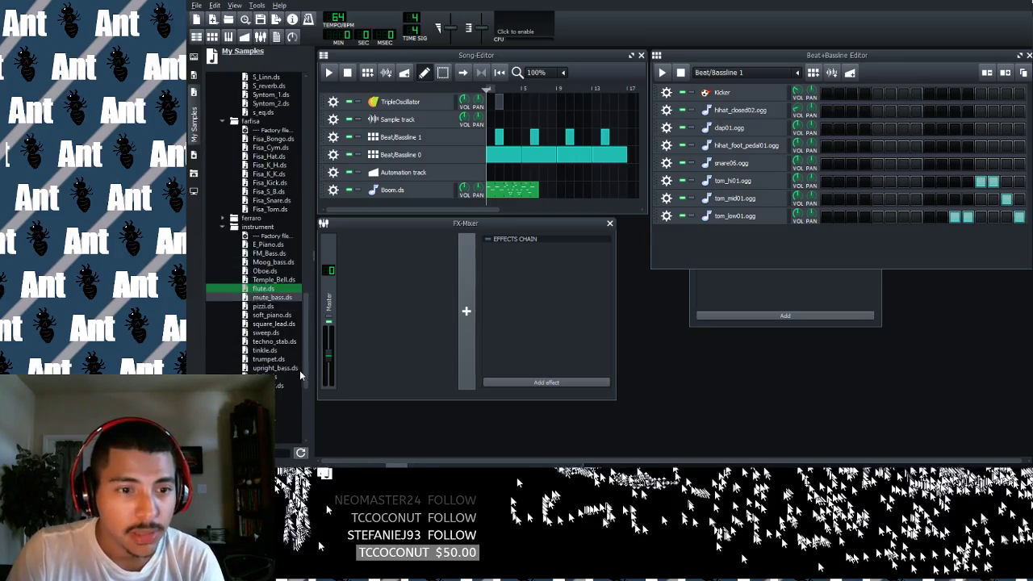
{"action": "scroll", "coordinate": [300, 316], "scroll_direction": "up", "scroll_amount": 3}
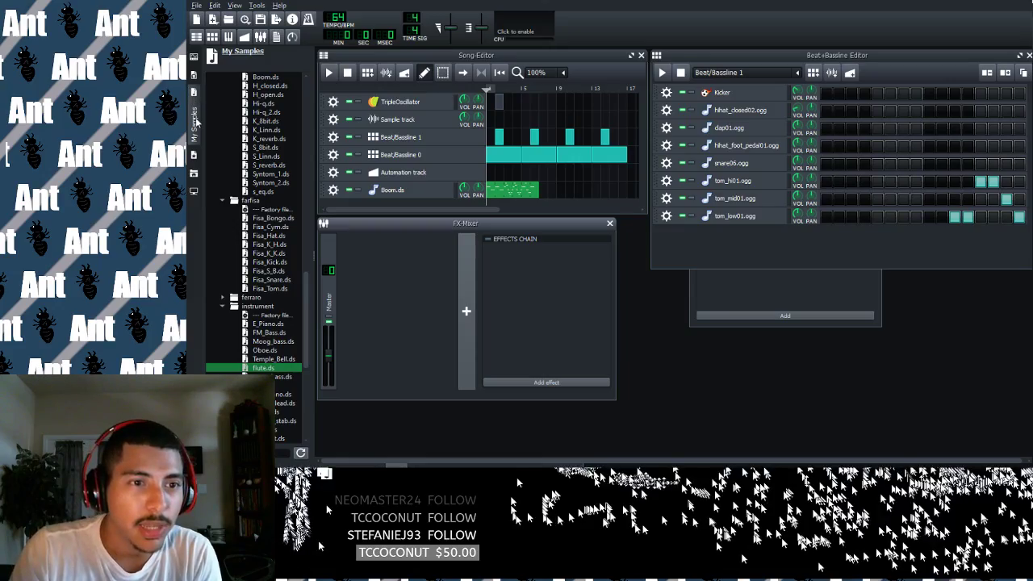
{"action": "left_click", "coordinate": [196, 79]}
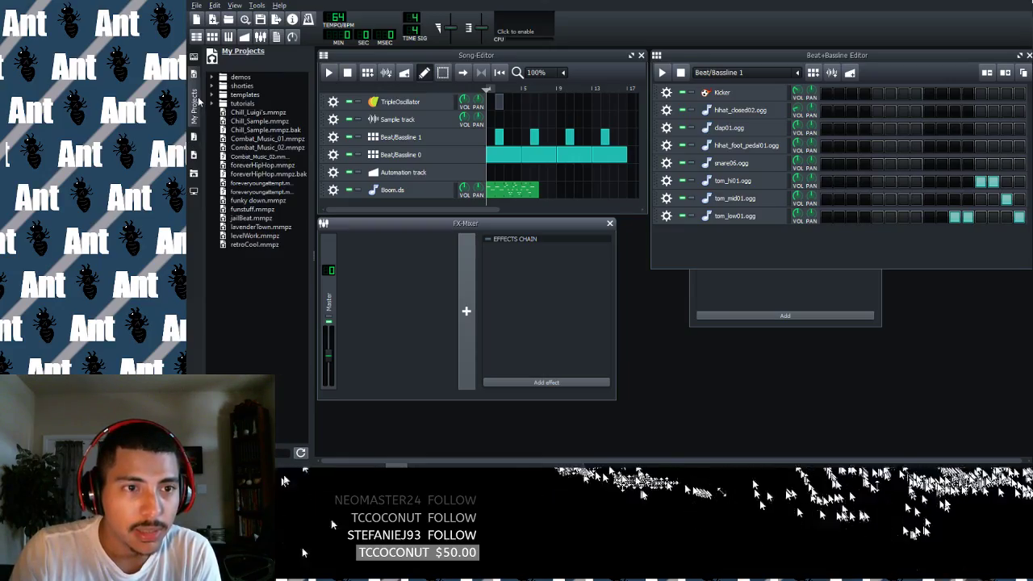
{"action": "left_click", "coordinate": [196, 142]}
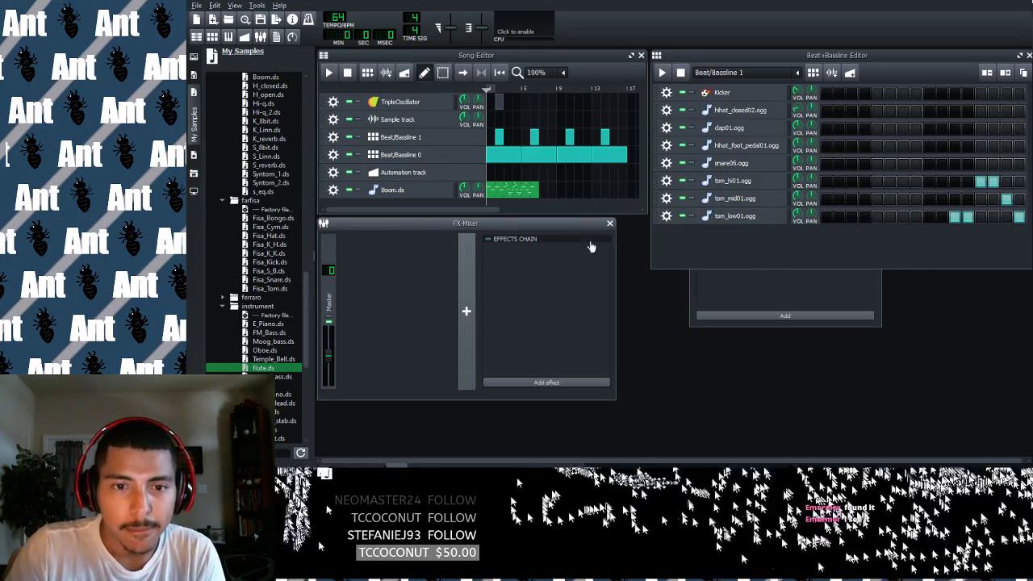
Reopen the Boom.ds piano roll, play the song up to the A4 note in bar 6, and stop playback.
{"action": "key", "text": "F7"}
{"action": "left_click_drag", "start_coordinate": [492, 378], "coordinate": [584, 379]}
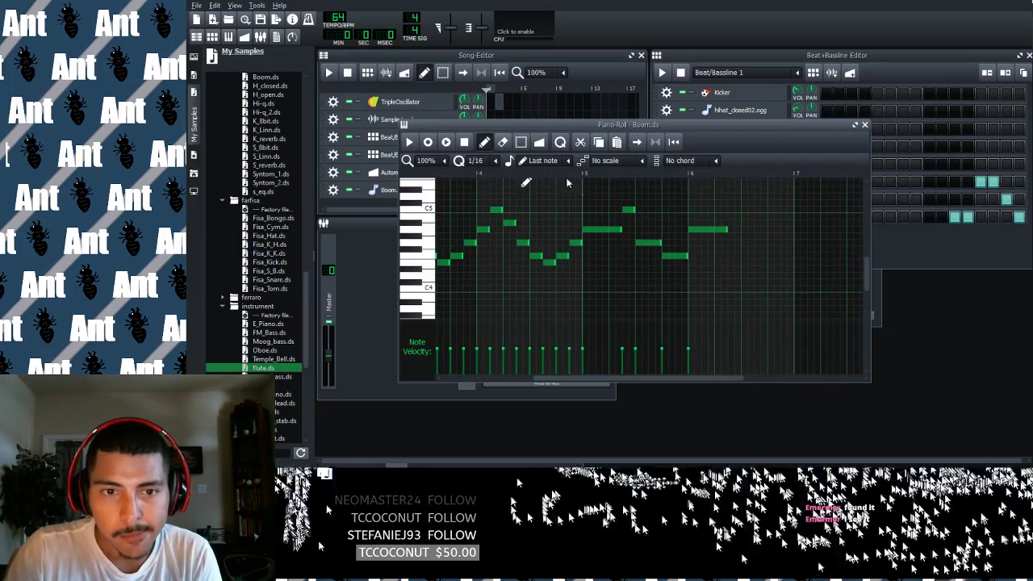
{"action": "key", "text": "space"}
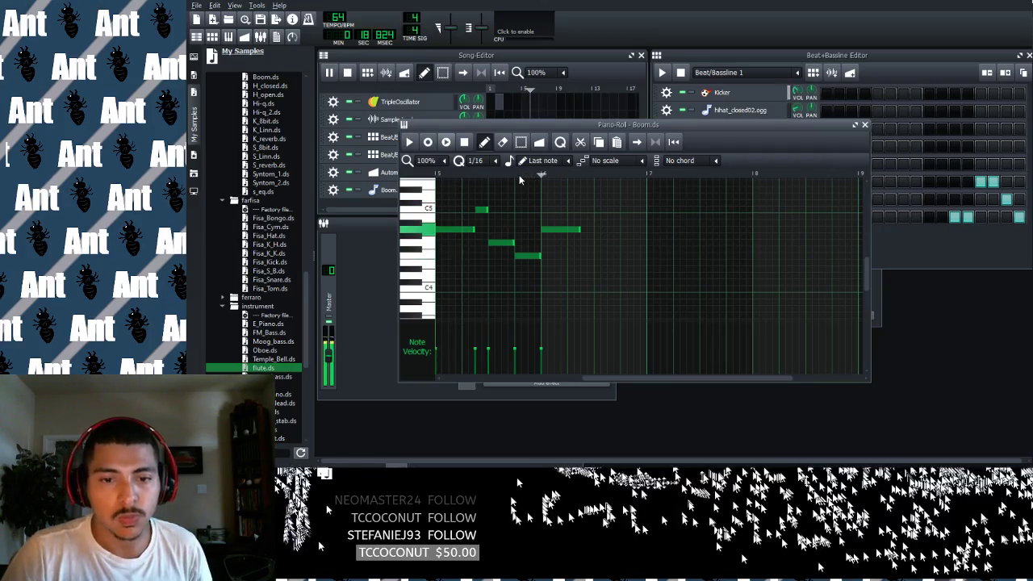
{"action": "key", "text": "space"}
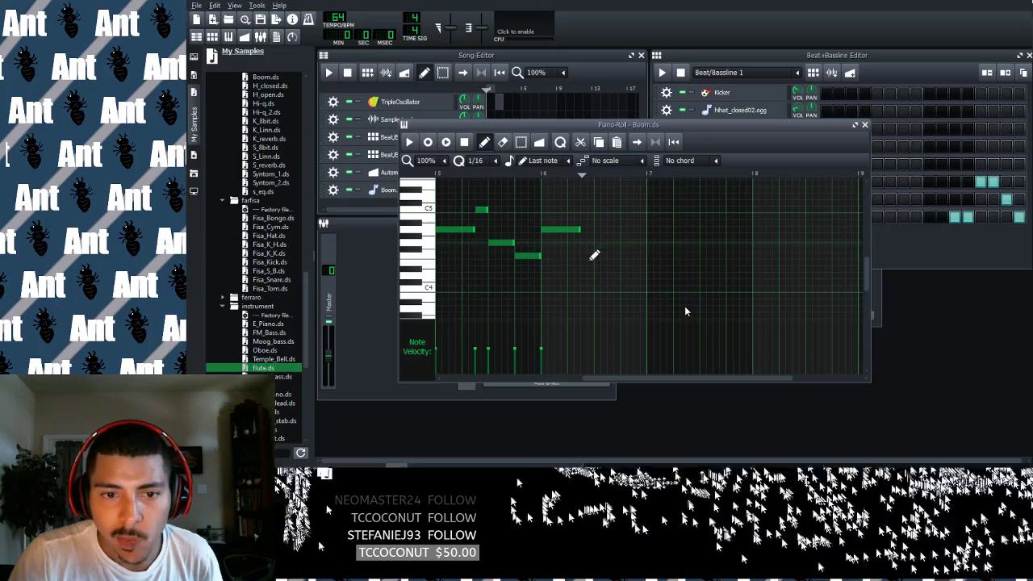
Complete bar 6 after the A4 with an eighth-note G4, a quarter-note G#4 and a quarter-note F4.
{"action": "left_click", "coordinate": [586, 242]}
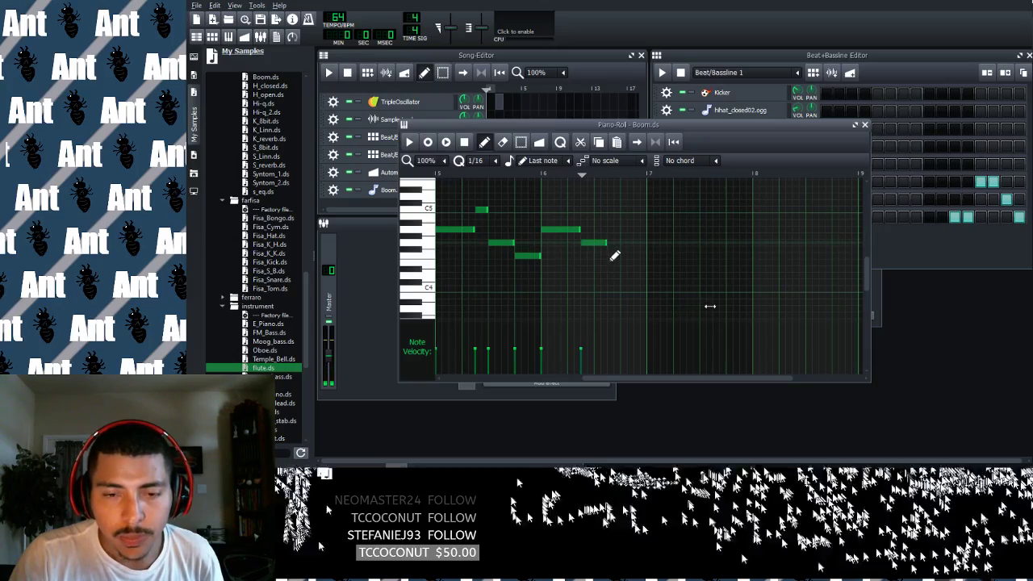
{"action": "left_click", "coordinate": [598, 236]}
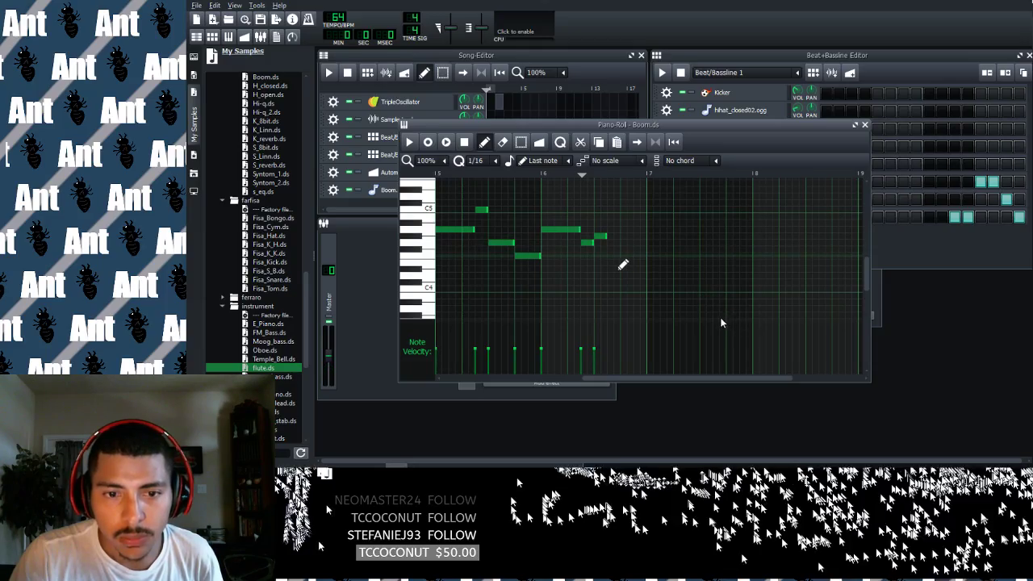
{"action": "left_click_drag", "start_coordinate": [605, 236], "coordinate": [616, 238]}
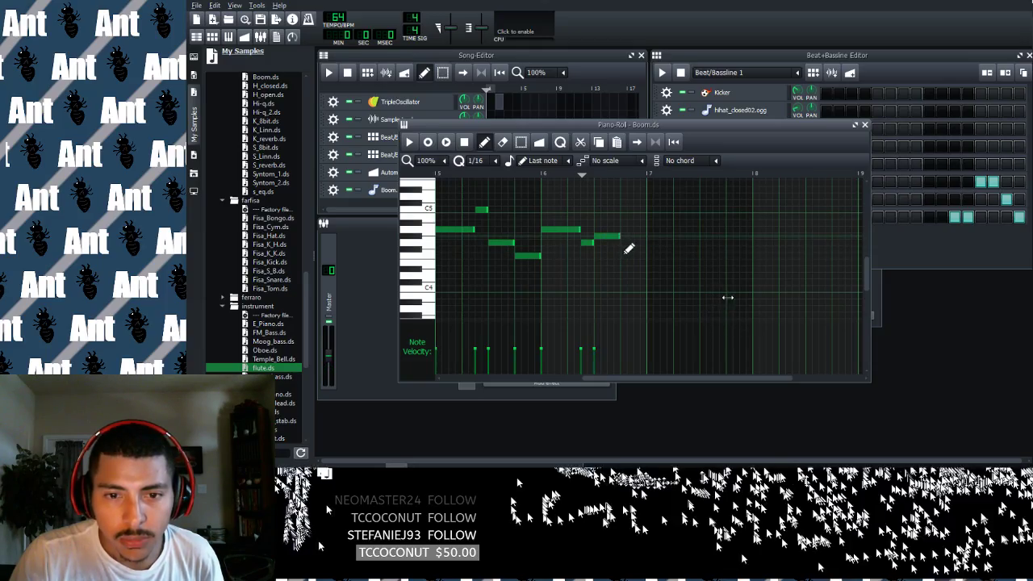
{"action": "left_click", "coordinate": [624, 256]}
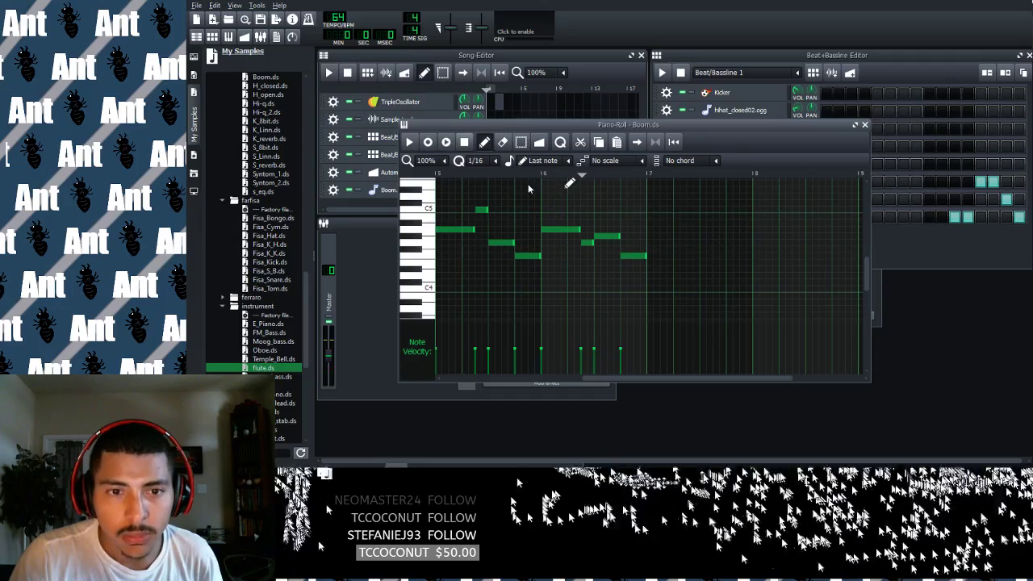
Play back the melody and lower the last three notes of bar 6 to F4, G4 and E4.
{"action": "left_click_drag", "start_coordinate": [645, 377], "coordinate": [602, 378]}
{"action": "key", "text": "space"}
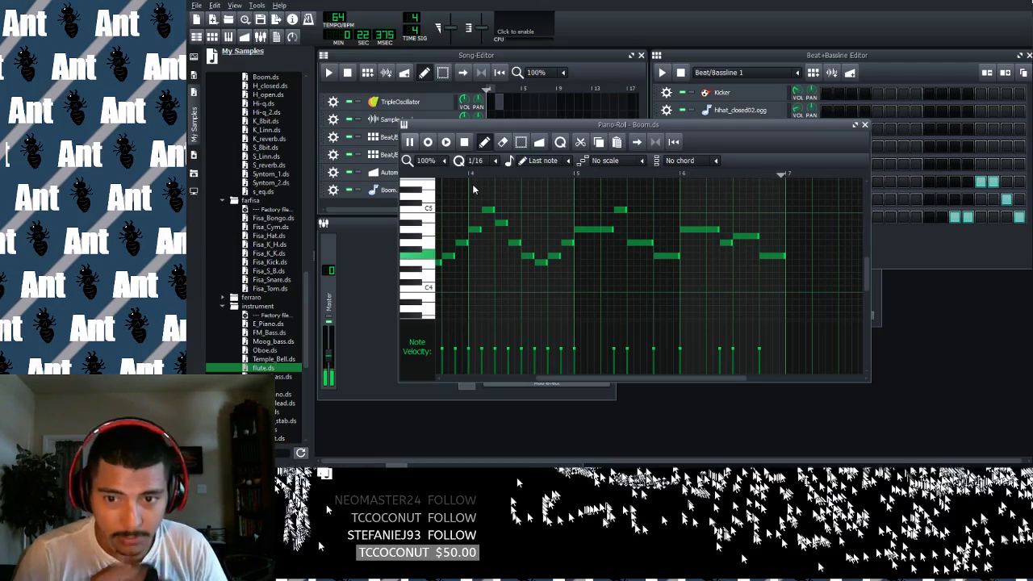
{"action": "key", "text": "space"}
{"action": "left_click_drag", "start_coordinate": [555, 377], "coordinate": [675, 378]}
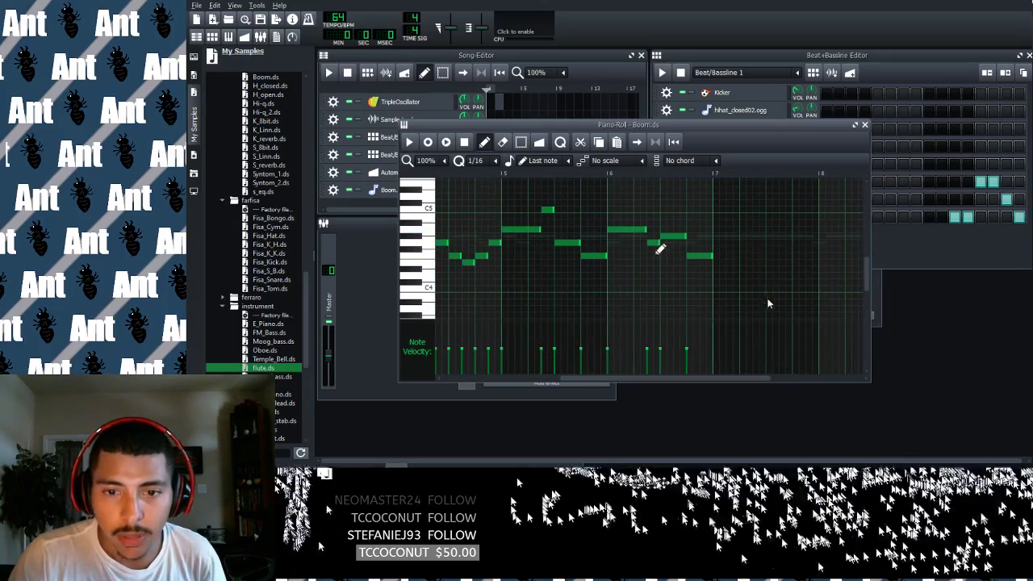
{"action": "mouse_move", "coordinate": [659, 246]}
{"action": "left_mouse_down"}
{"action": "mouse_move", "coordinate": [683, 244]}
{"action": "mouse_move", "coordinate": [664, 265]}
{"action": "mouse_move", "coordinate": [708, 269]}
{"action": "left_mouse_up"}
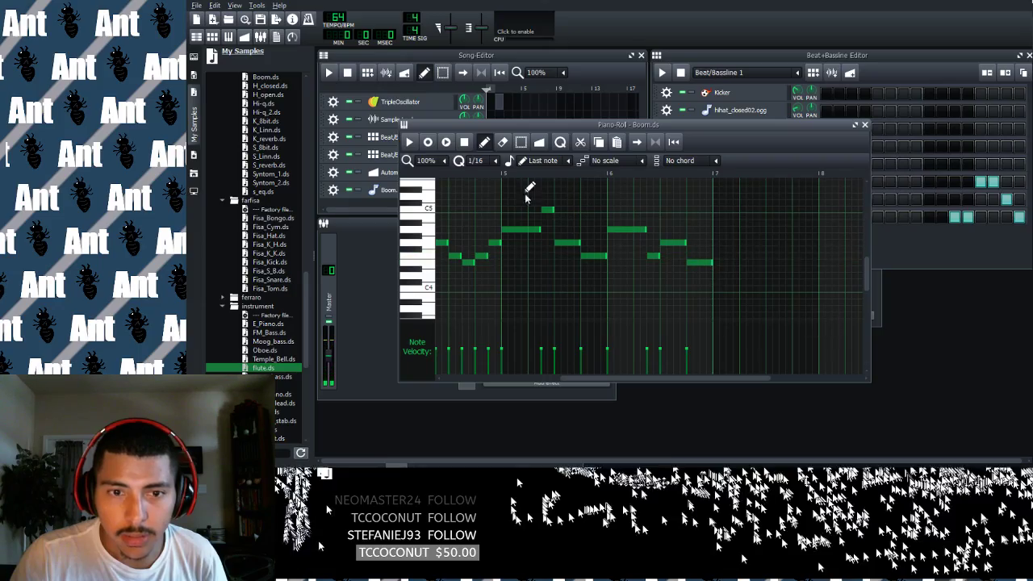
Play the song through the revised ending of bar 6, and stop playback.
{"action": "key", "text": "space"}
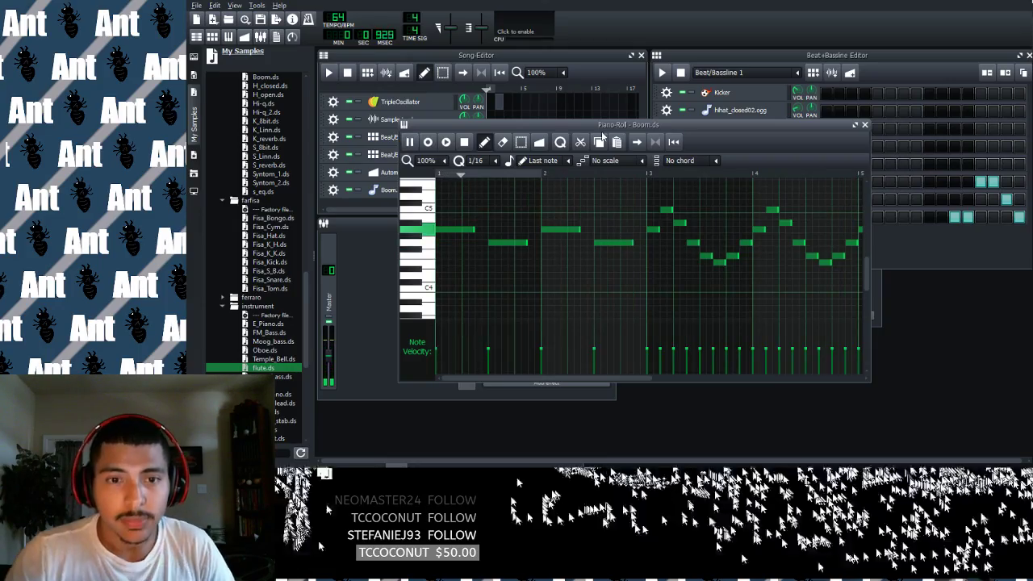
{"action": "key", "text": "space"}
{"action": "key", "text": "space"}
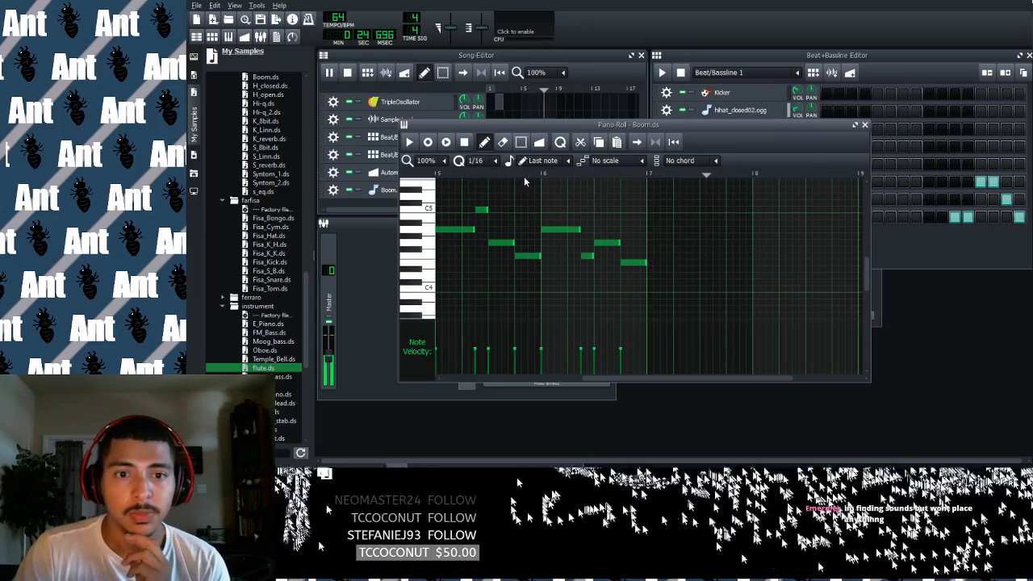
{"action": "left_click", "coordinate": [464, 141]}
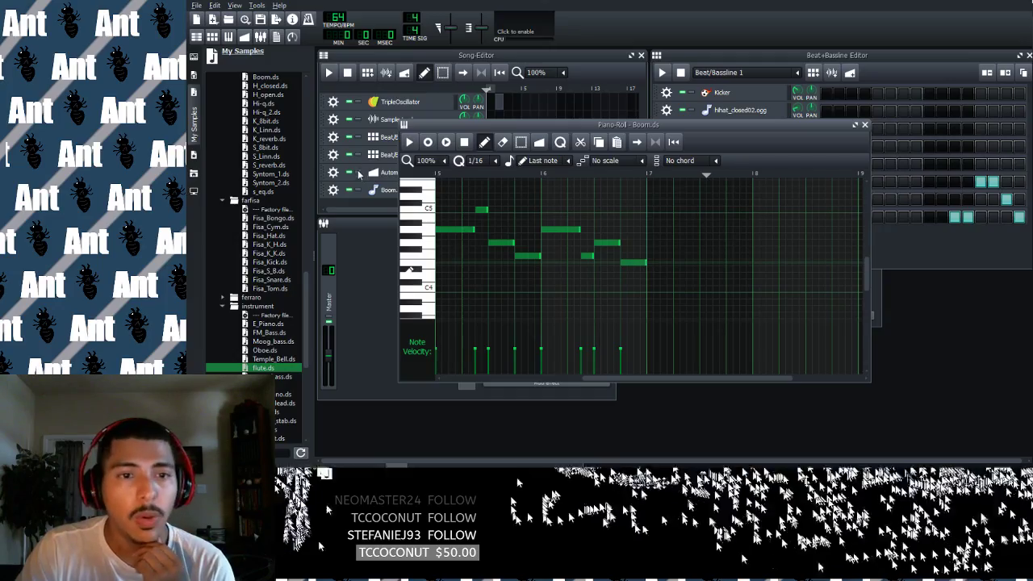
Reposition the piano roll window in the workspace and maximize it.
{"action": "left_click_drag", "start_coordinate": [555, 165], "coordinate": [658, 250]}
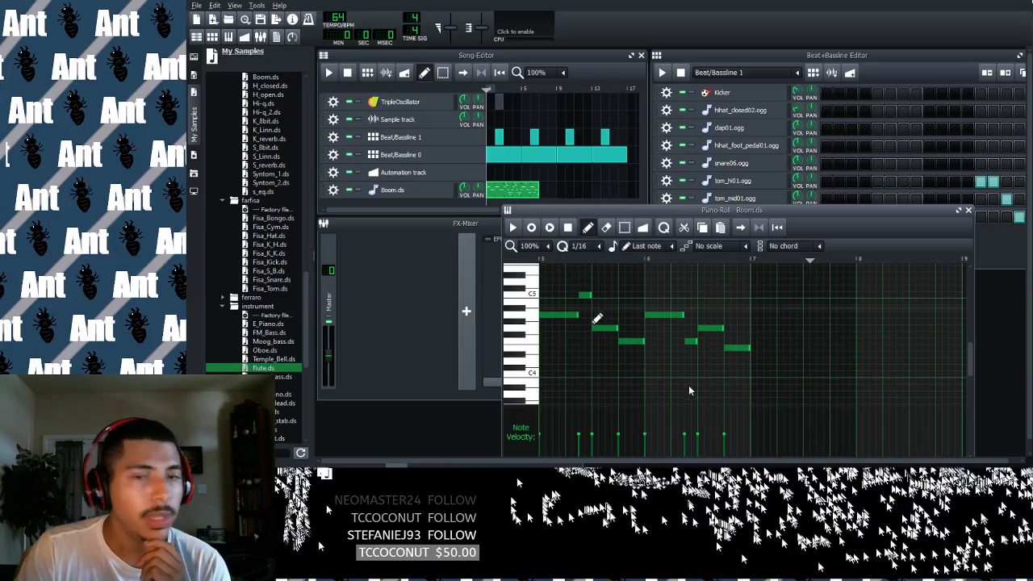
{"action": "left_click_drag", "start_coordinate": [896, 209], "coordinate": [525, 105]}
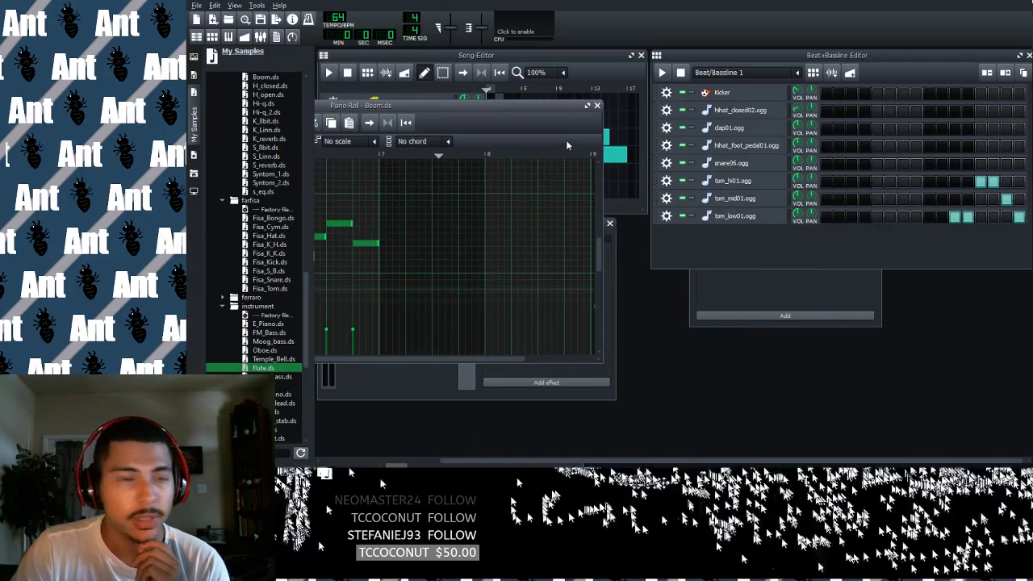
{"action": "left_click_drag", "start_coordinate": [562, 106], "coordinate": [899, 83]}
{"action": "mouse_move", "coordinate": [744, 418]}
{"action": "left_mouse_down"}
{"action": "mouse_move", "coordinate": [743, 403]}
{"action": "mouse_move", "coordinate": [780, 391]}
{"action": "mouse_move", "coordinate": [779, 425]}
{"action": "left_mouse_up"}
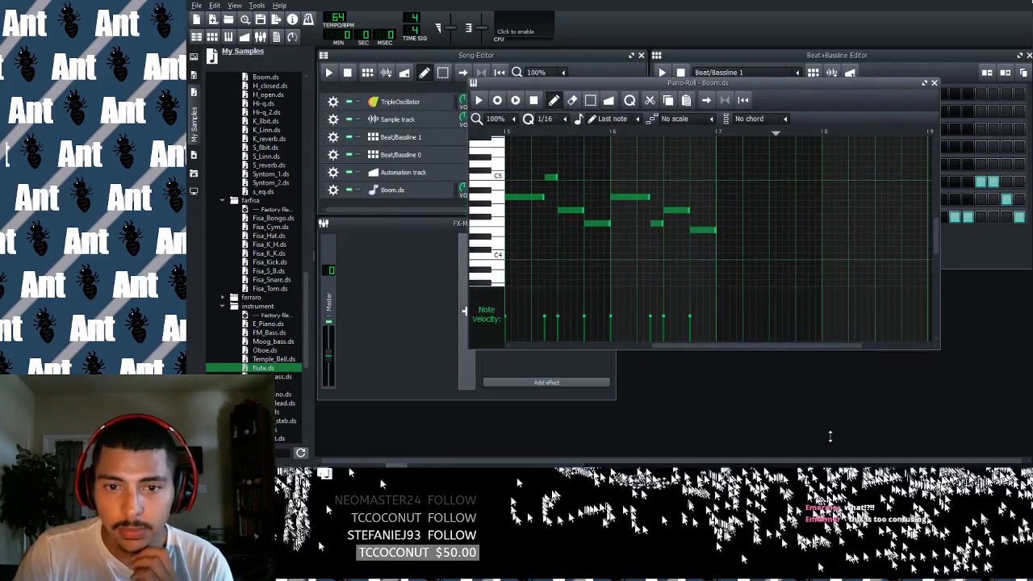
{"action": "left_click", "coordinate": [924, 83]}
{"action": "scroll", "coordinate": [565, 202], "scroll_direction": "down", "scroll_amount": 2}
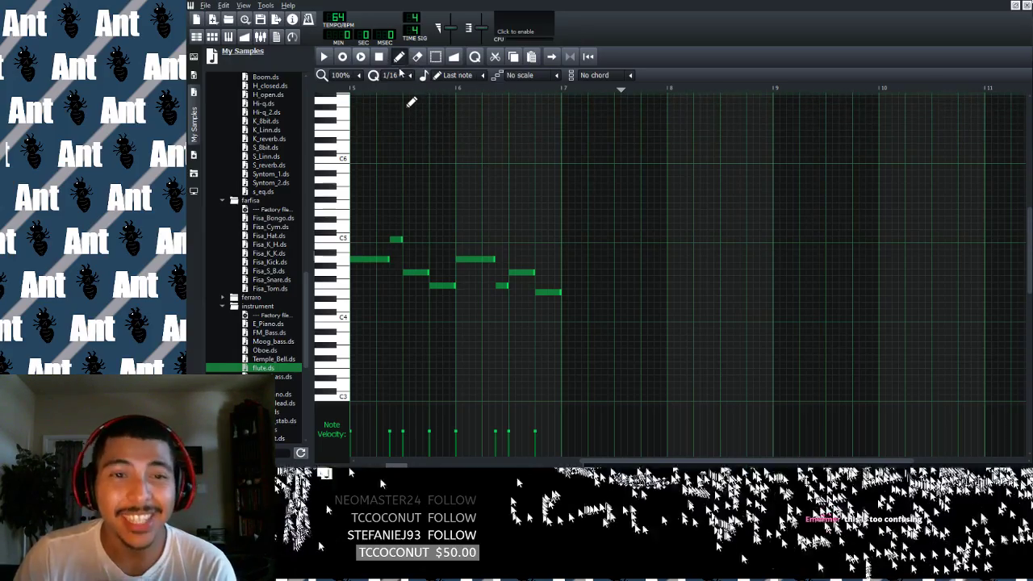
Play the whole Boom.ds melody from bar 1 in the maximized piano roll, stop it, and bring the empty bar 7 into view.
{"action": "key", "text": "space"}
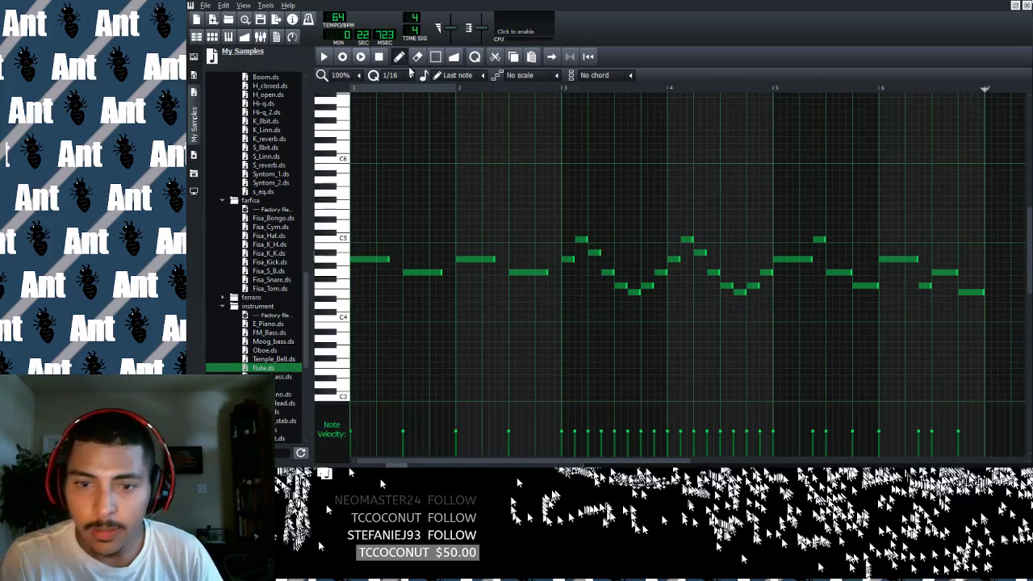
{"action": "left_click", "coordinate": [380, 57]}
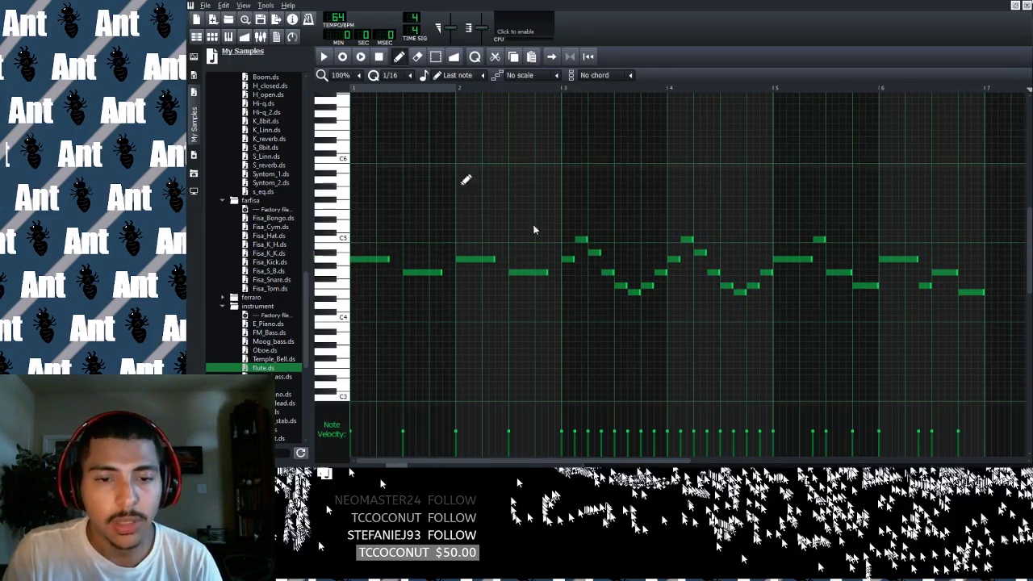
{"action": "left_click_drag", "start_coordinate": [628, 460], "coordinate": [708, 447]}
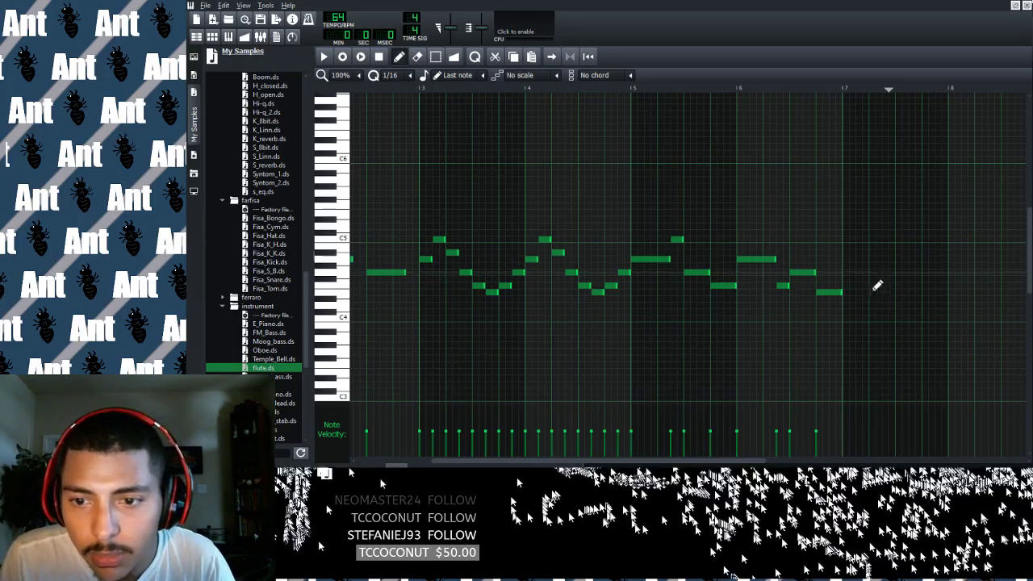
Place quarter notes C5 and A#4 at the start of bar 7 and play the passage back.
{"action": "left_click", "coordinate": [858, 242]}
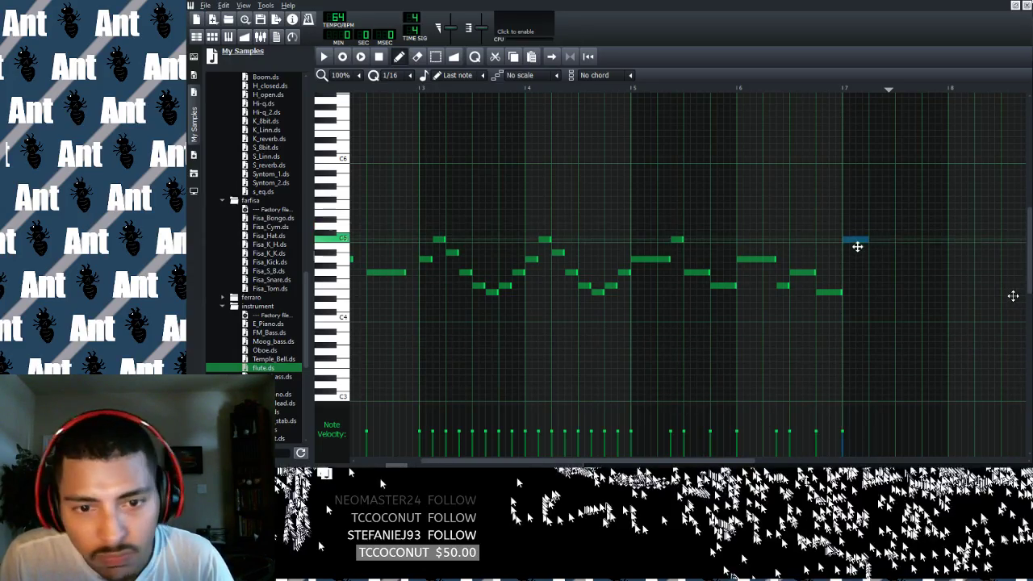
{"action": "left_click_drag", "start_coordinate": [857, 246], "coordinate": [860, 251]}
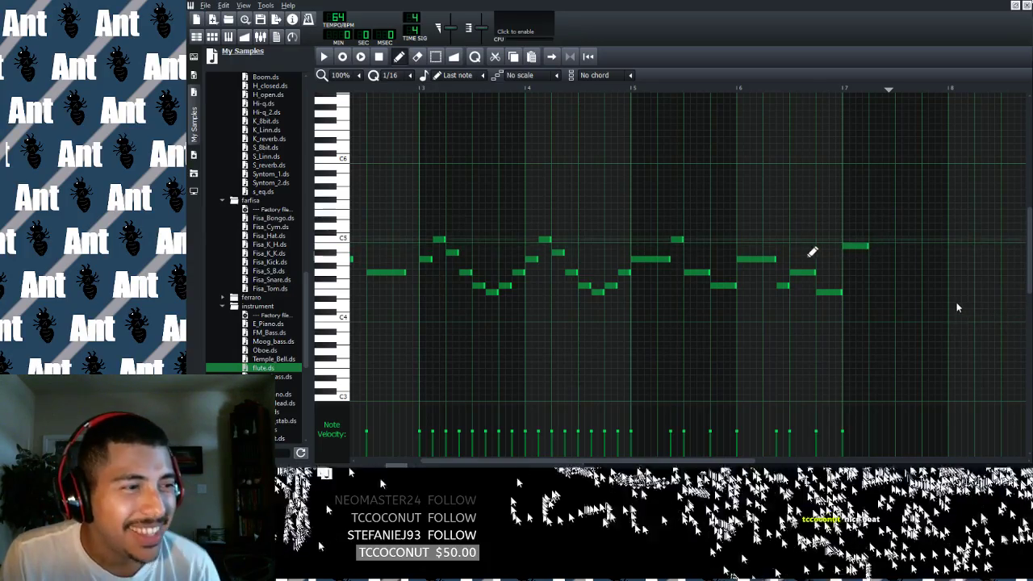
{"action": "left_click", "coordinate": [860, 253]}
{"action": "left_click_drag", "start_coordinate": [860, 256], "coordinate": [861, 250]}
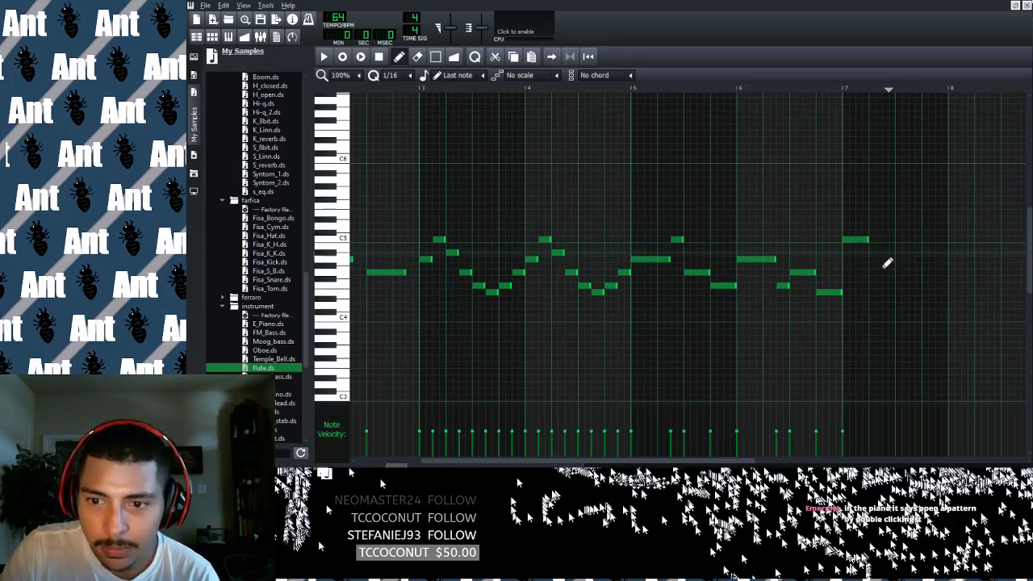
{"action": "left_click", "coordinate": [881, 254]}
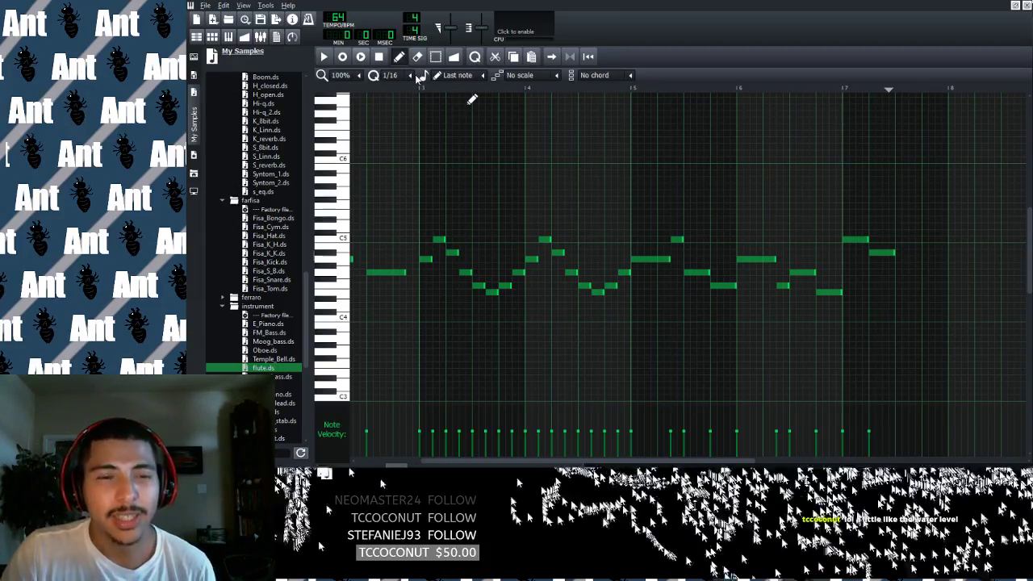
{"action": "key", "text": "space"}
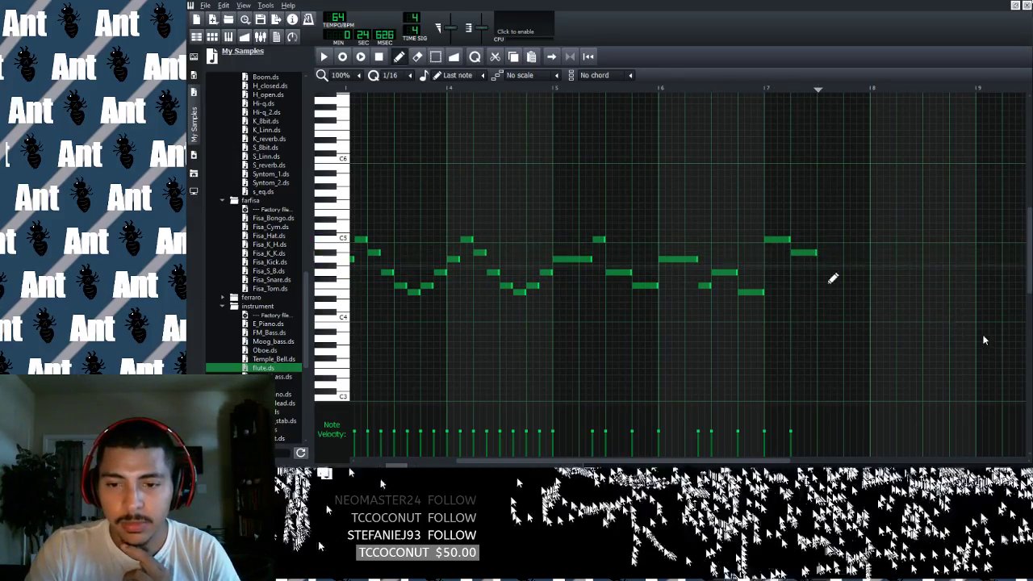
{"action": "key", "text": "space"}
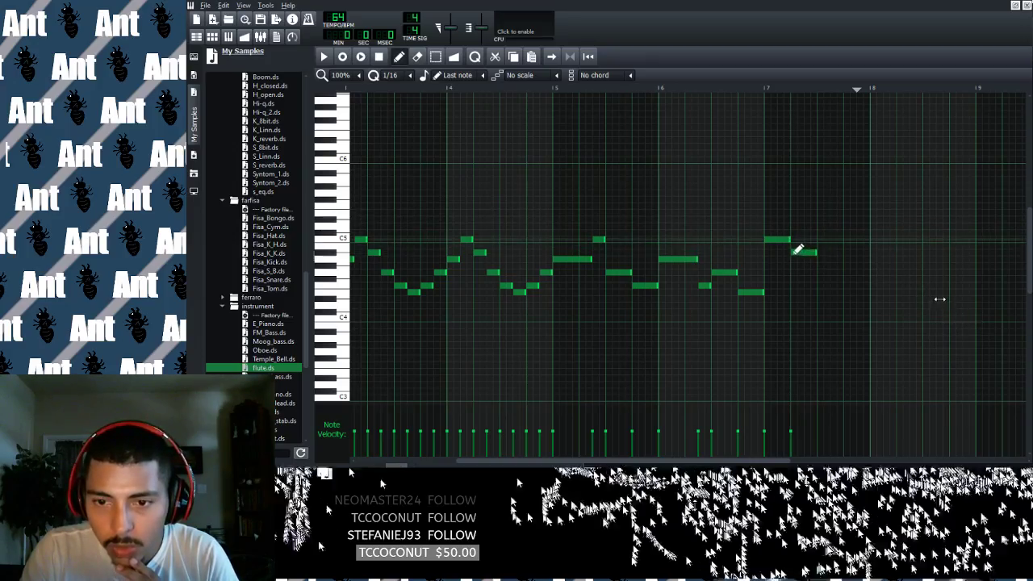
Shorten bar 7's C5 and A#4 to adjoining eighth notes, and add eighth notes A4 and F4 after them.
{"action": "left_click_drag", "start_coordinate": [788, 243], "coordinate": [797, 263]}
{"action": "left_click", "coordinate": [805, 260]}
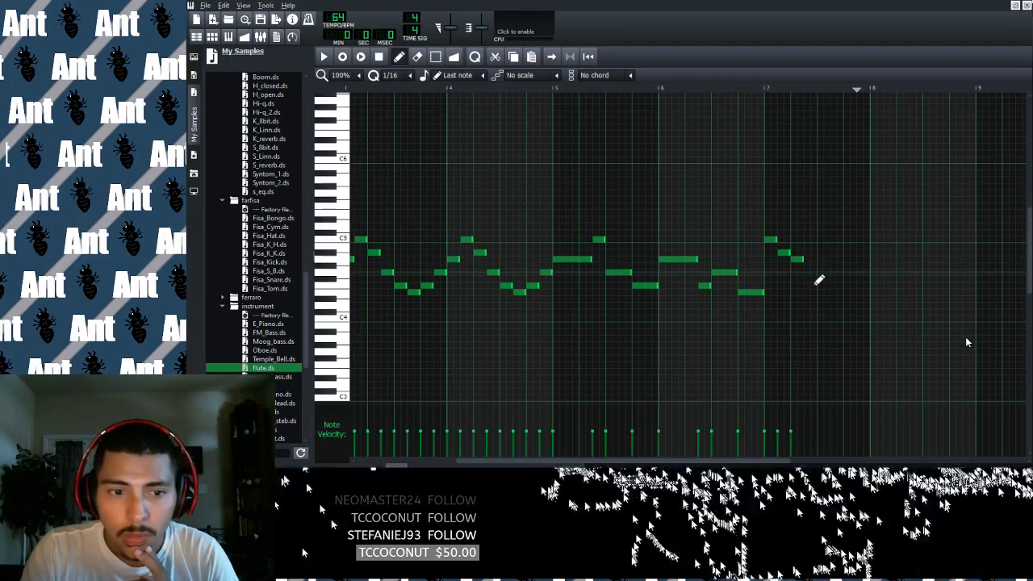
{"action": "left_click", "coordinate": [809, 272]}
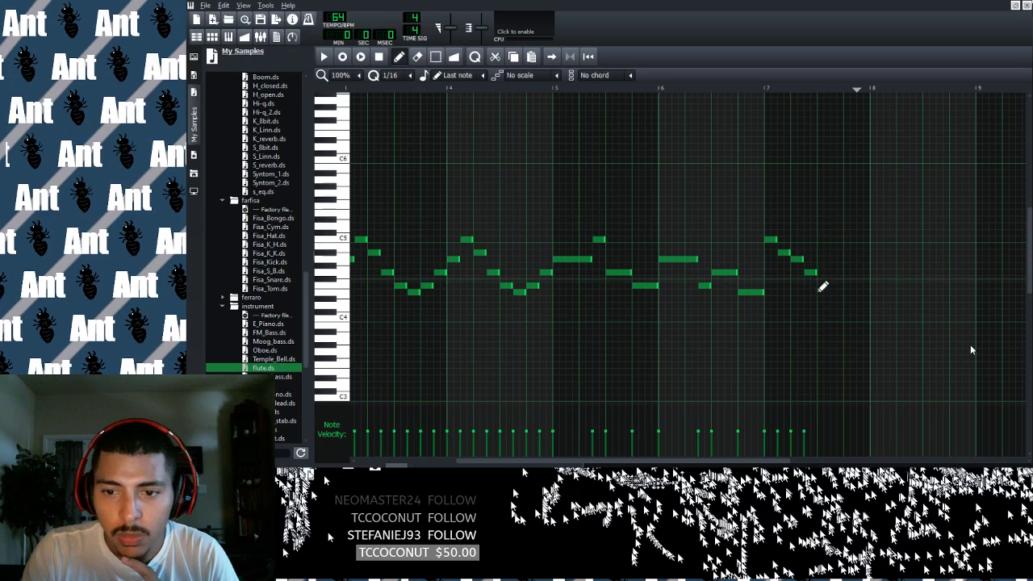
{"action": "left_click_drag", "start_coordinate": [813, 274], "coordinate": [821, 295]}
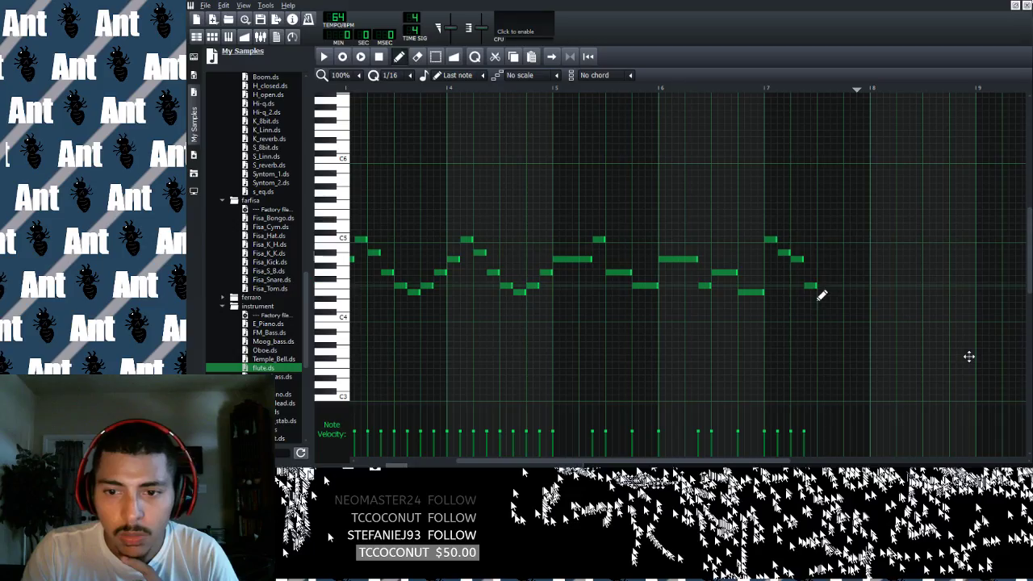
Fill the second half of bar 7 with eighth notes G#4, E4, G4 and A4.
{"action": "left_click", "coordinate": [821, 267]}
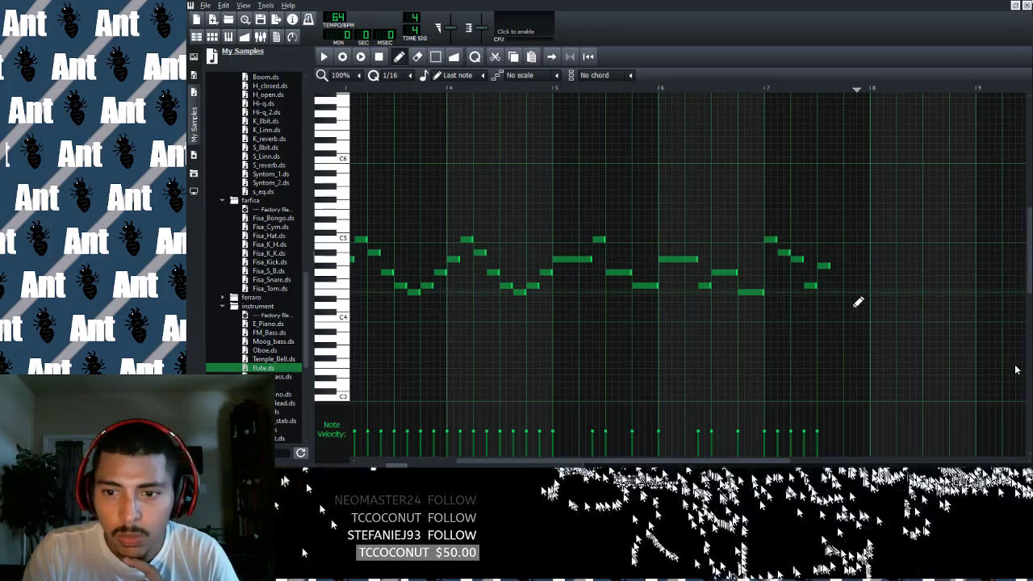
{"action": "left_click", "coordinate": [837, 293]}
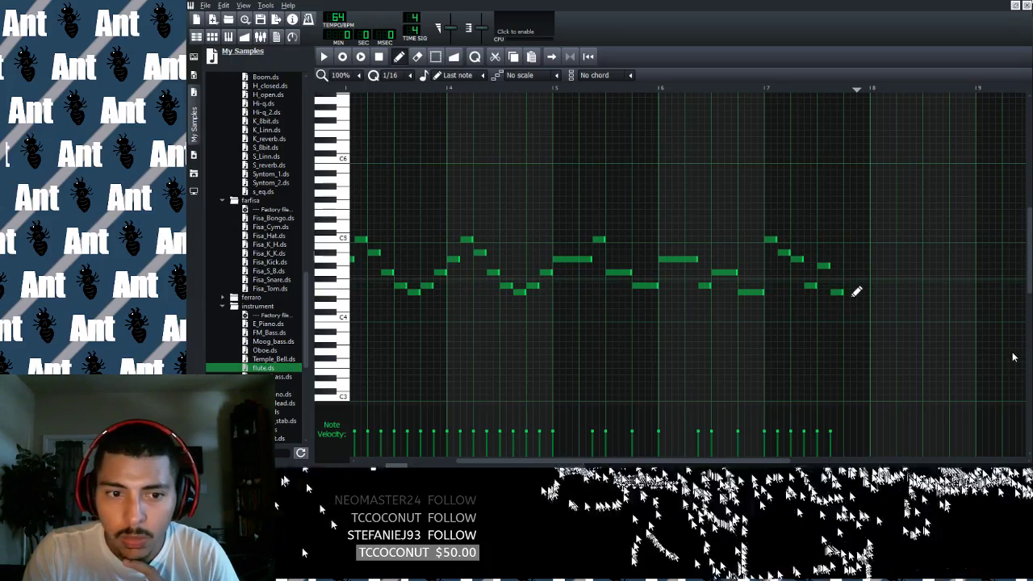
{"action": "left_click", "coordinate": [847, 273]}
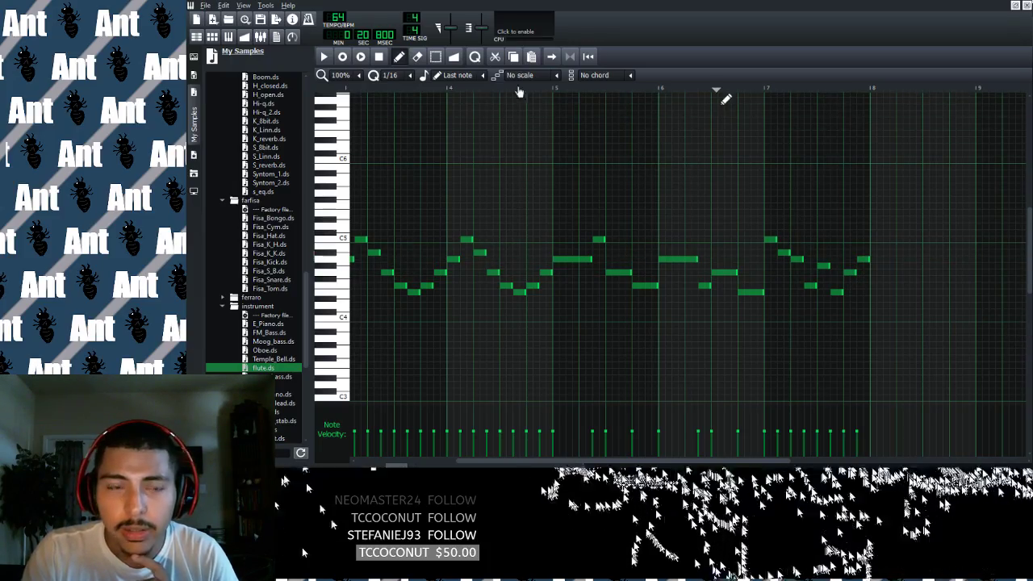
Play the melody twice from the end of bar 6 into bar 7, stopping after each pass.
{"action": "key", "text": "space"}
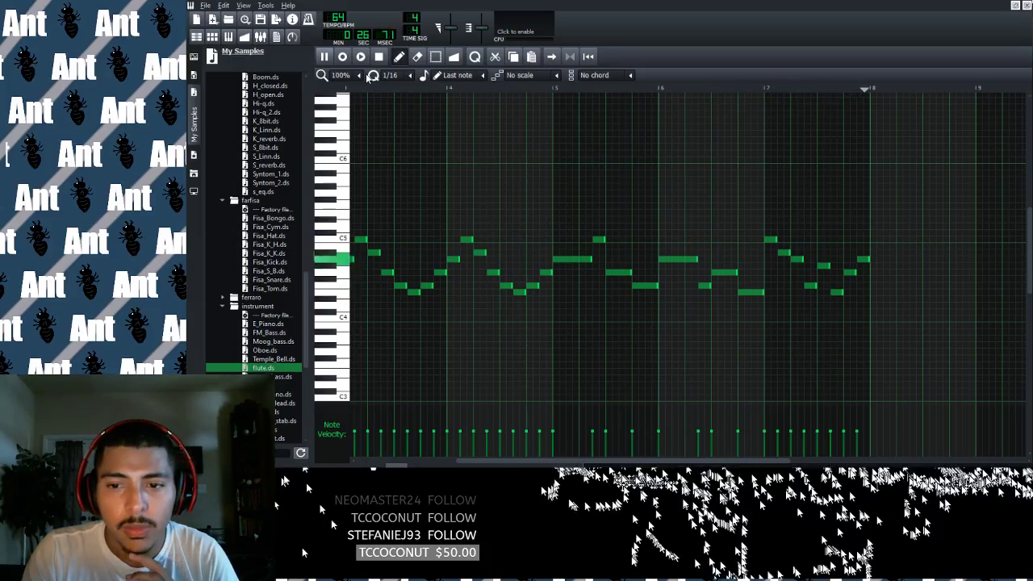
{"action": "key", "text": "space"}
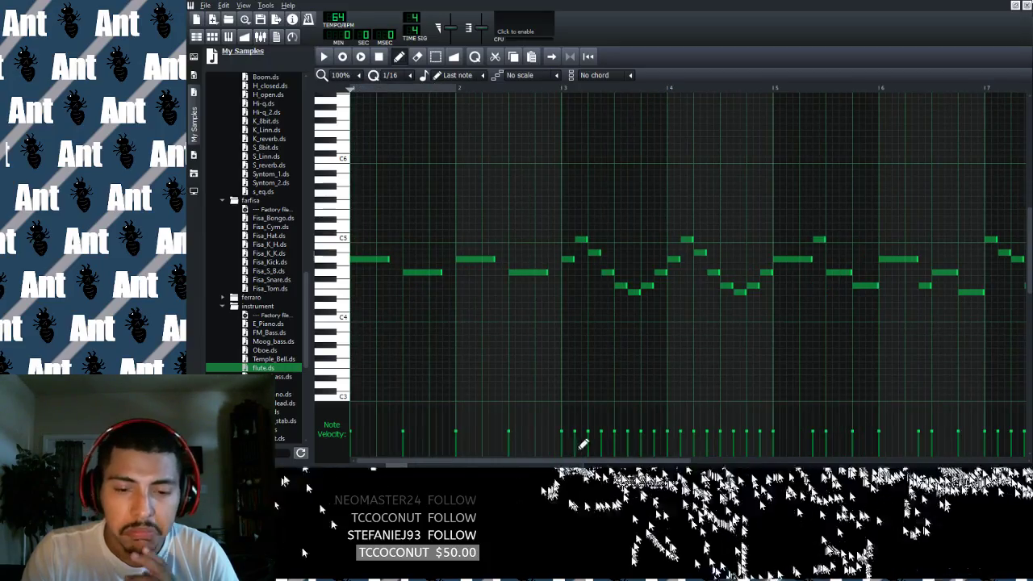
{"action": "left_click_drag", "start_coordinate": [587, 461], "coordinate": [767, 428]}
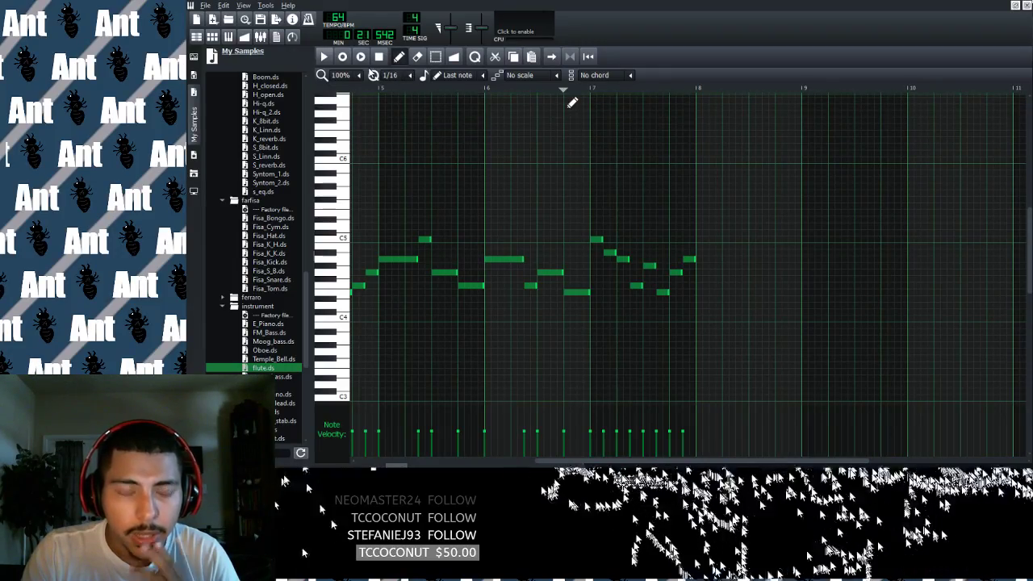
{"action": "key", "text": "space"}
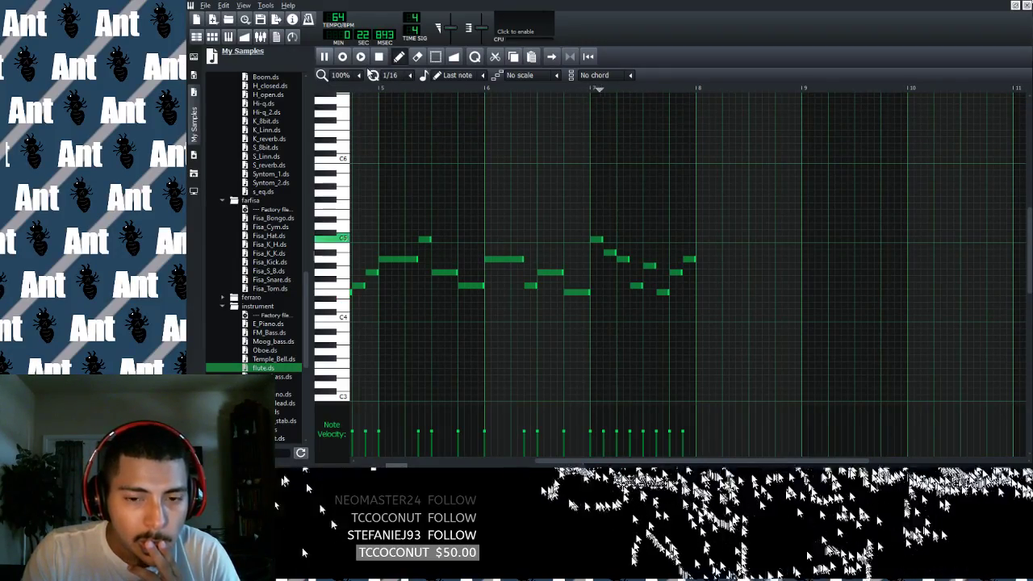
{"action": "key", "text": "space"}
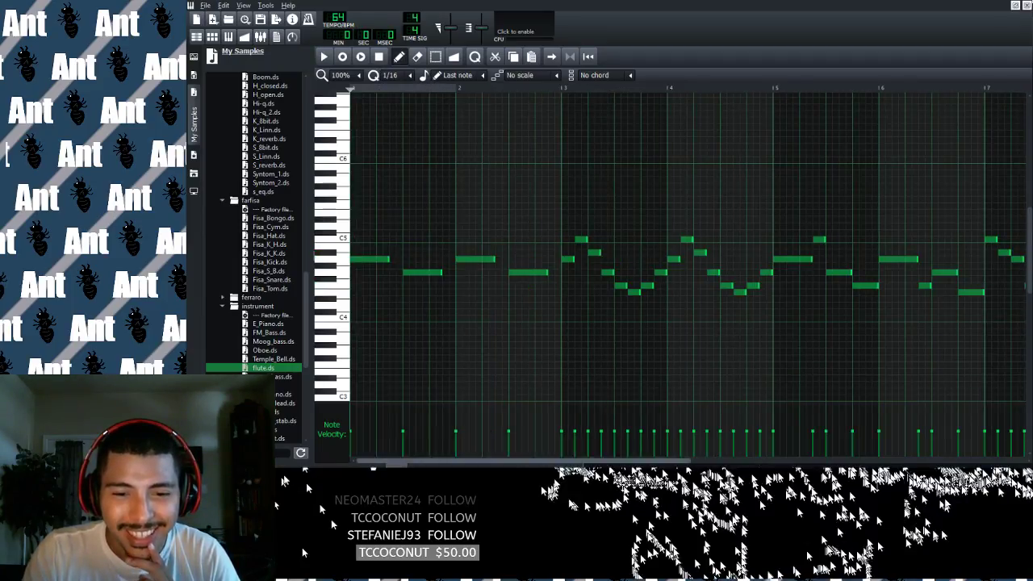
Lower the third note of bar 7 to G#4 and play back from the end of bar 6.
{"action": "scroll", "coordinate": [758, 438], "scroll_direction": "right", "scroll_amount": 5}
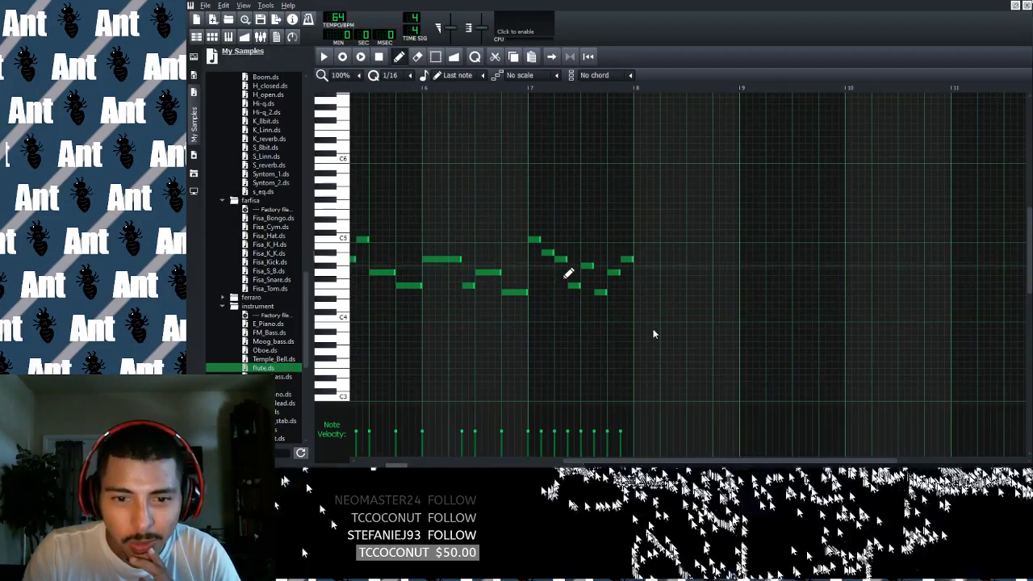
{"action": "left_click_drag", "start_coordinate": [568, 273], "coordinate": [571, 275]}
{"action": "key", "text": "space"}
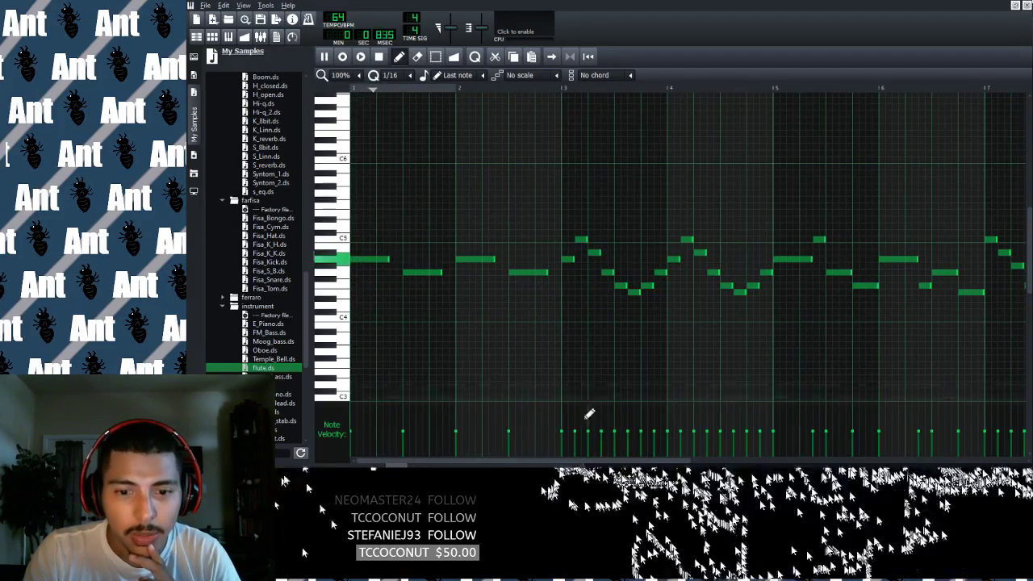
{"action": "key", "text": "space"}
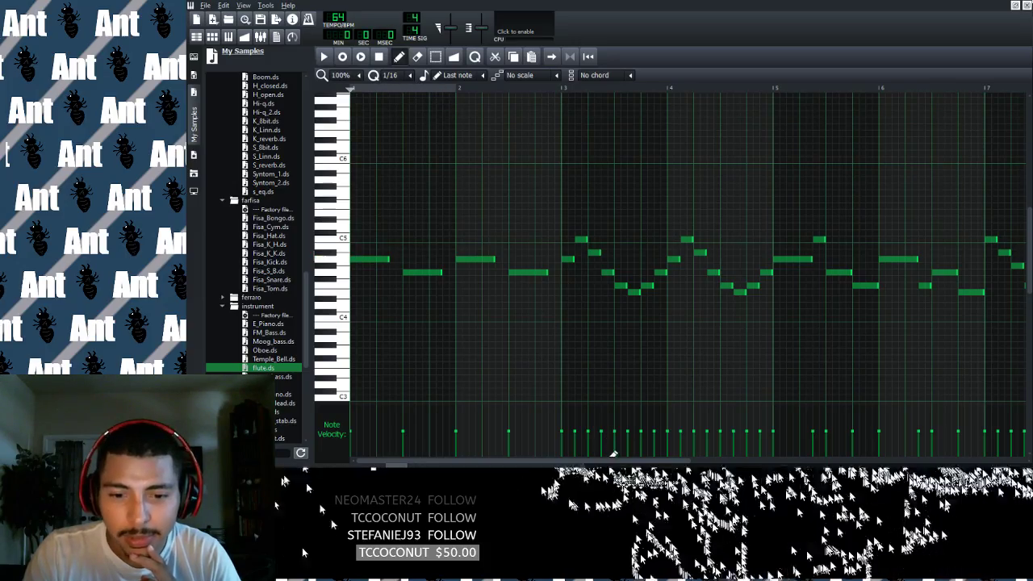
{"action": "left_click_drag", "start_coordinate": [628, 456], "coordinate": [779, 434]}
{"action": "left_click", "coordinate": [626, 89]}
{"action": "key", "text": "space"}
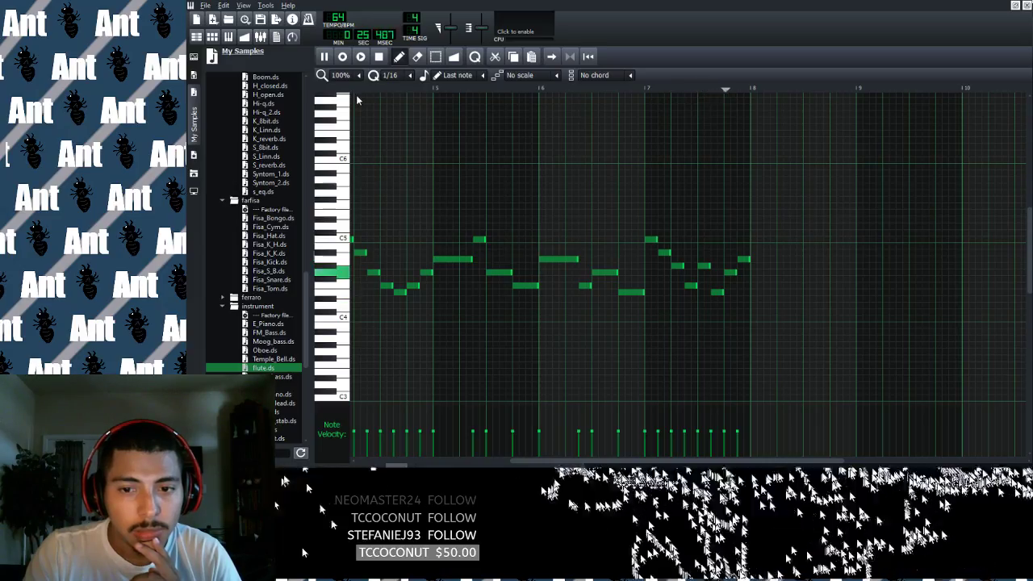
{"action": "key", "text": "space"}
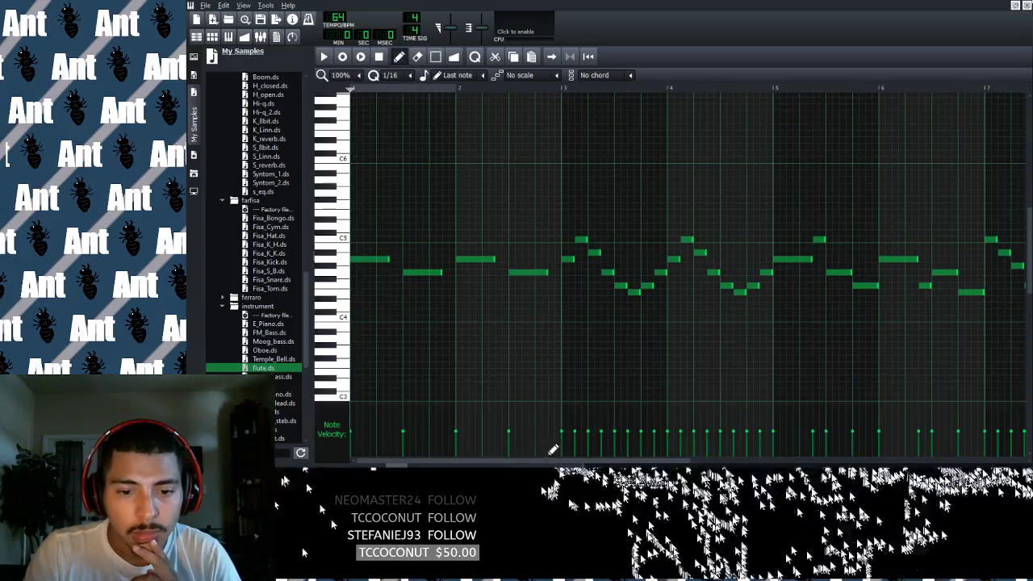
Lower the fifth note of bar 7 to G4, play the melody back from late bar 6, and stop.
{"action": "left_click_drag", "start_coordinate": [553, 461], "coordinate": [720, 444]}
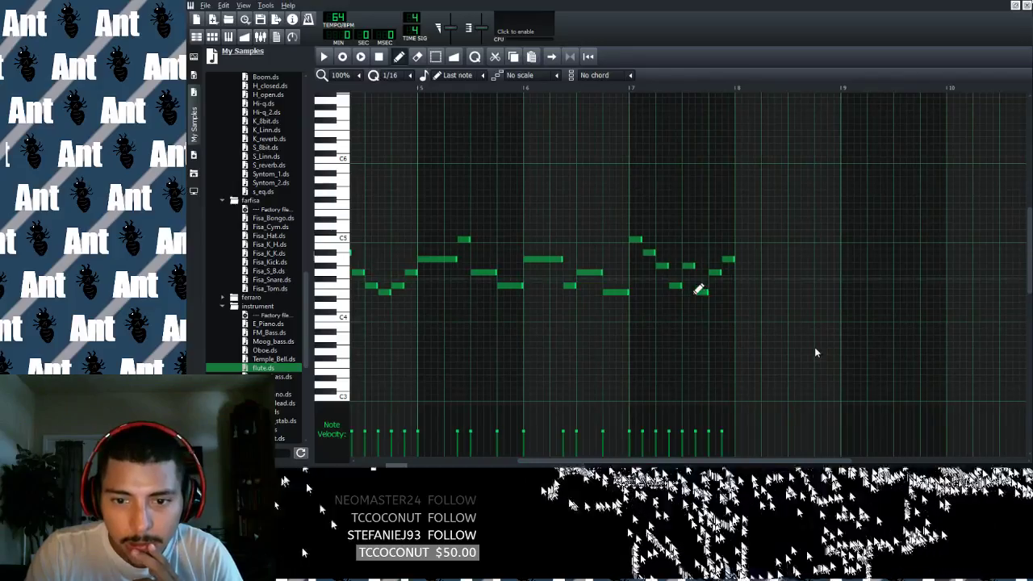
{"action": "left_click_drag", "start_coordinate": [700, 277], "coordinate": [702, 284]}
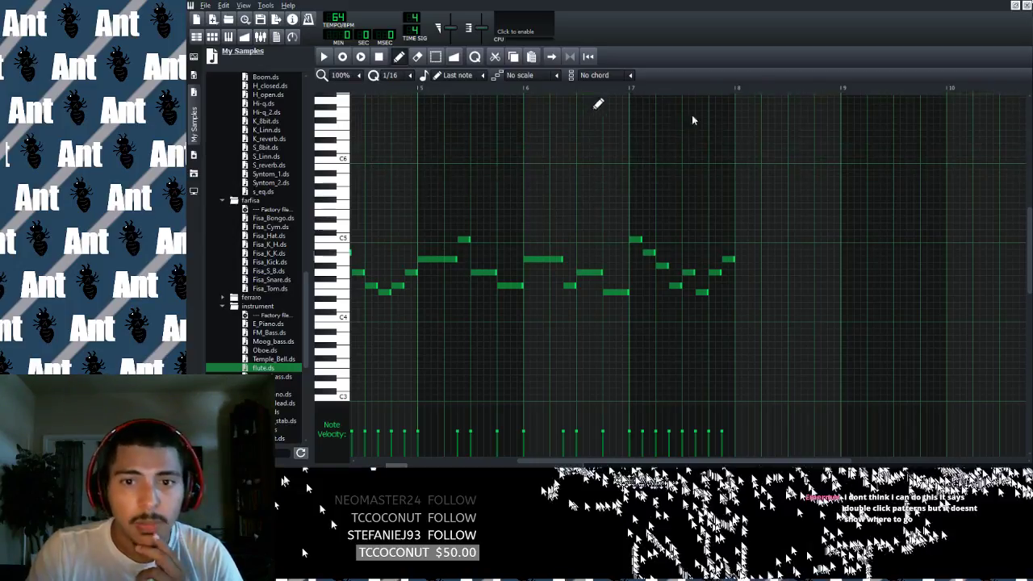
{"action": "left_click", "coordinate": [601, 90]}
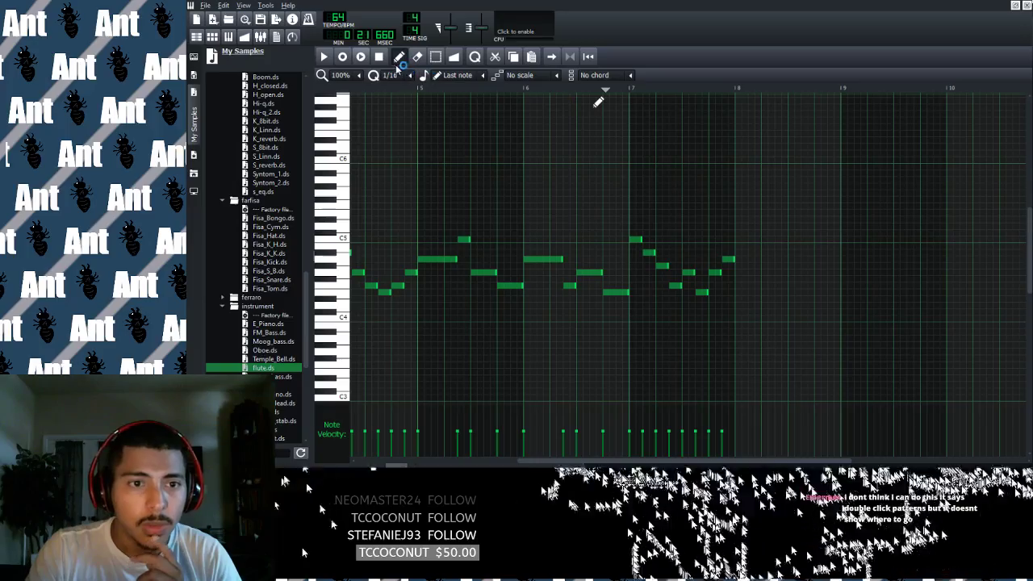
{"action": "left_click", "coordinate": [323, 55]}
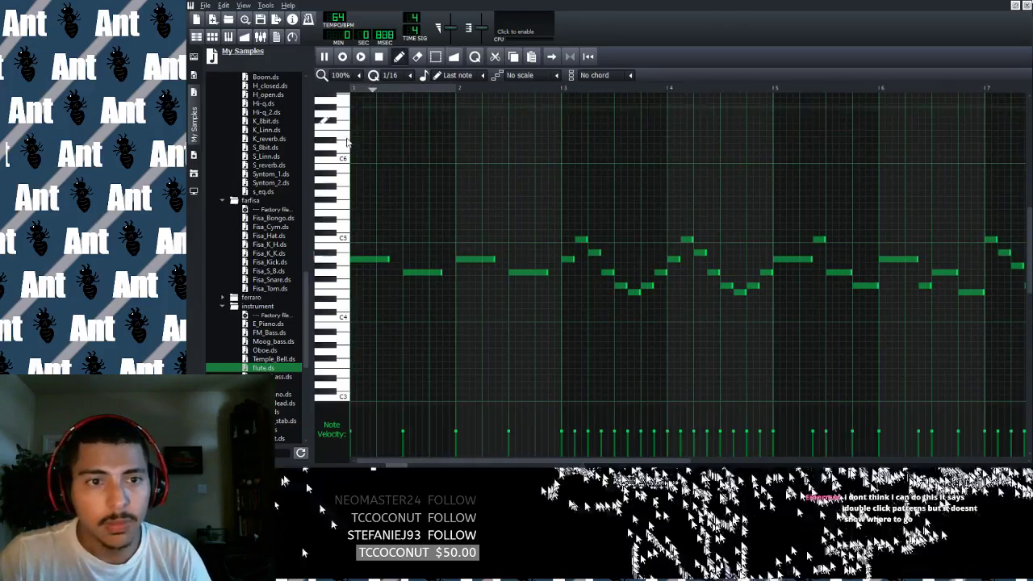
{"action": "key", "text": "space"}
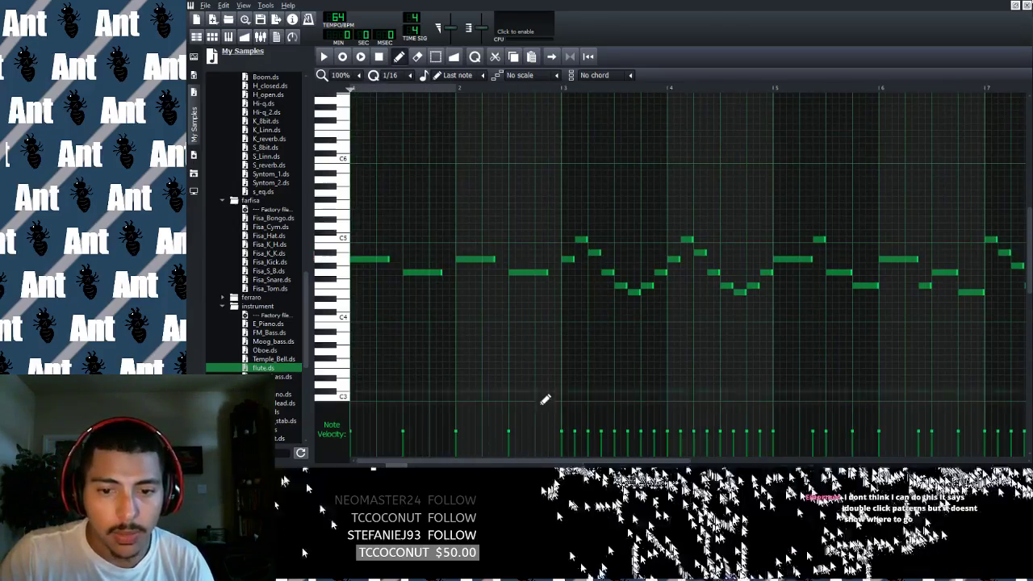
Raise the seventh note of bar 7 to G#4 and play the revised bar from the end of bar 6.
{"action": "left_click_drag", "start_coordinate": [558, 461], "coordinate": [739, 462]}
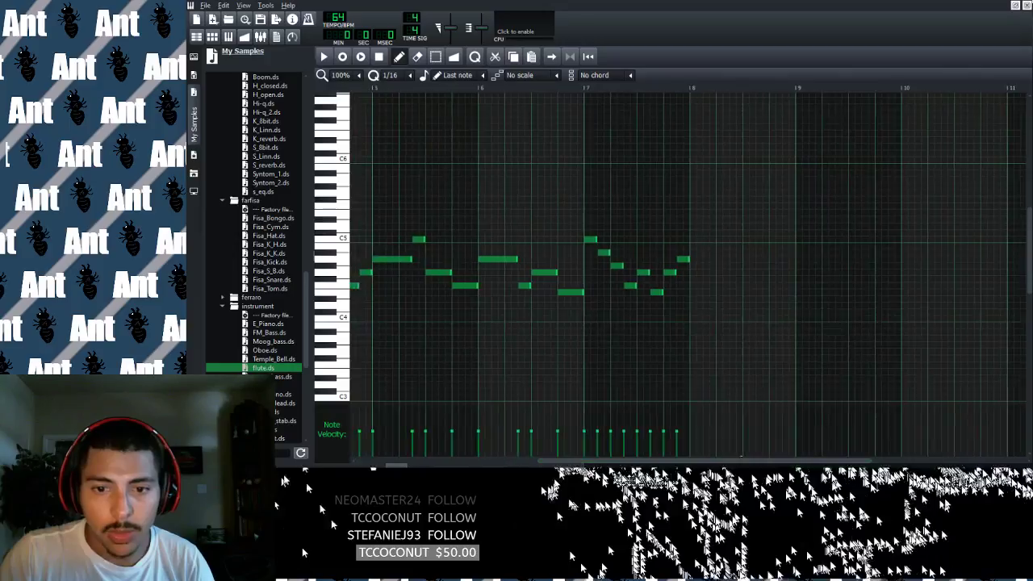
{"action": "mouse_move", "coordinate": [670, 273]}
{"action": "left_mouse_down"}
{"action": "mouse_move", "coordinate": [684, 294]}
{"action": "mouse_move", "coordinate": [683, 271]}
{"action": "left_mouse_up"}
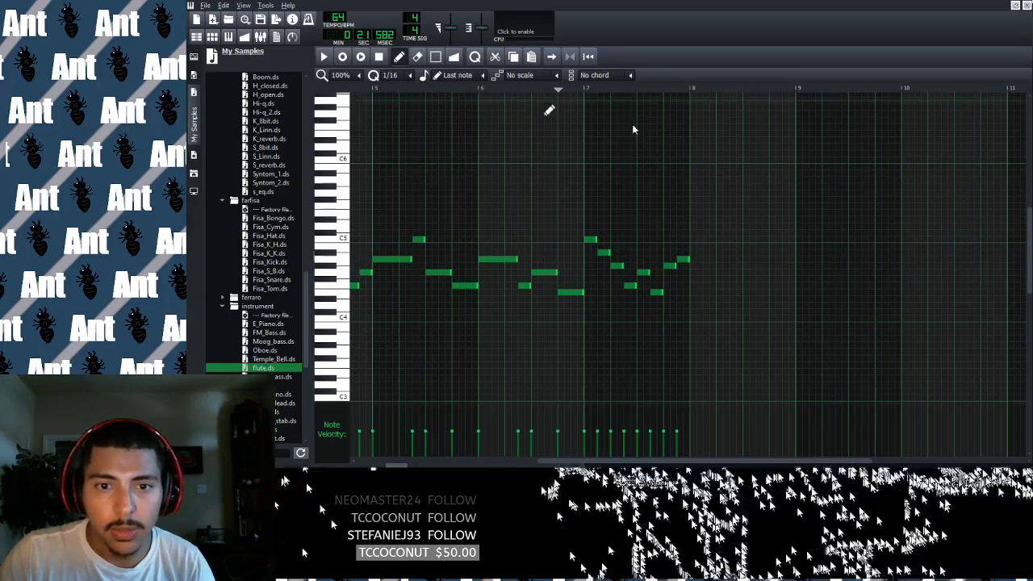
{"action": "key", "text": "space"}
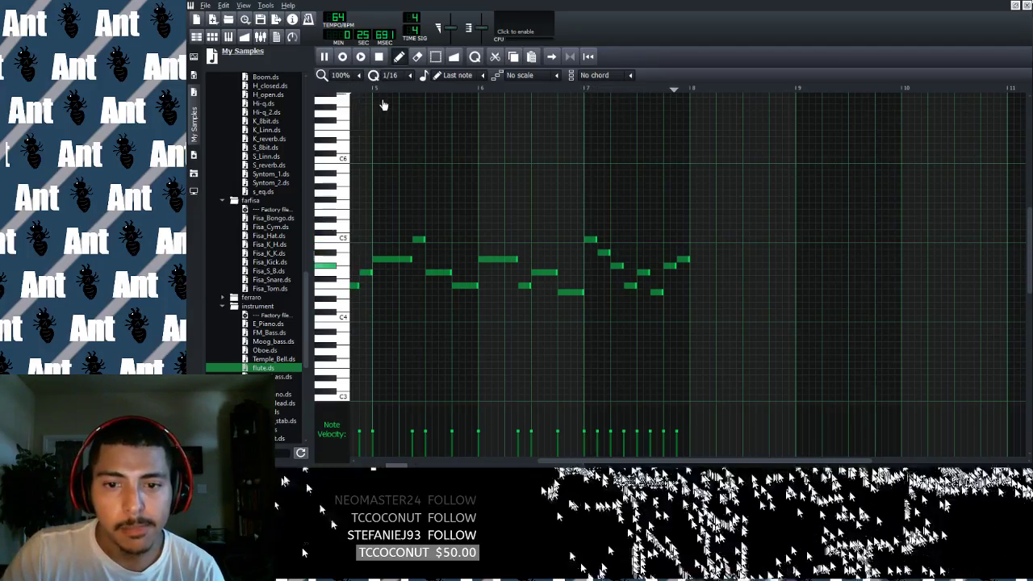
{"action": "key", "text": "space"}
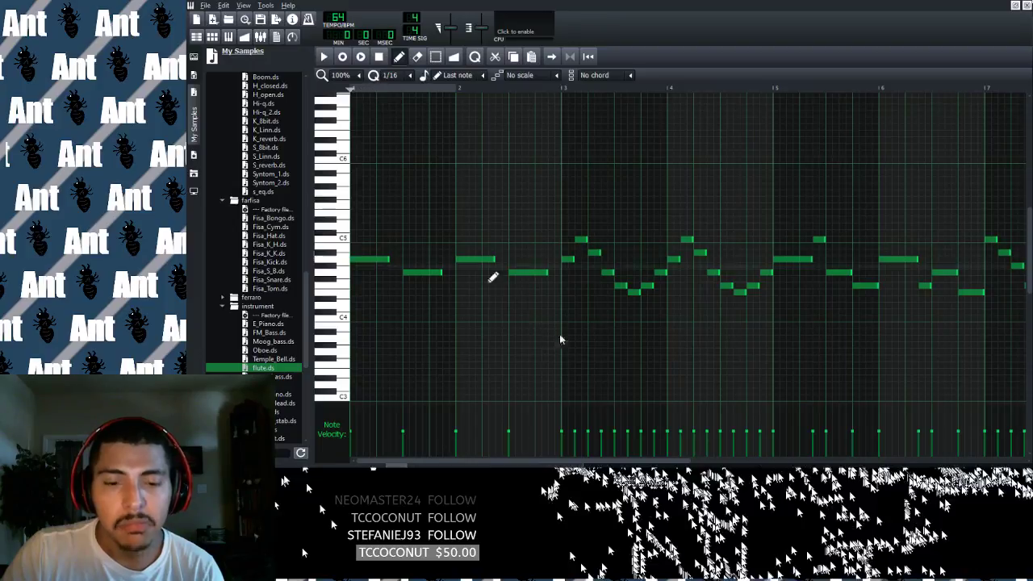
Fill bar 8 of the melody with eight short notes: C5, A#4, F4, G4, E4, B4, A#4 and A4.
{"action": "left_click_drag", "start_coordinate": [621, 460], "coordinate": [770, 457]}
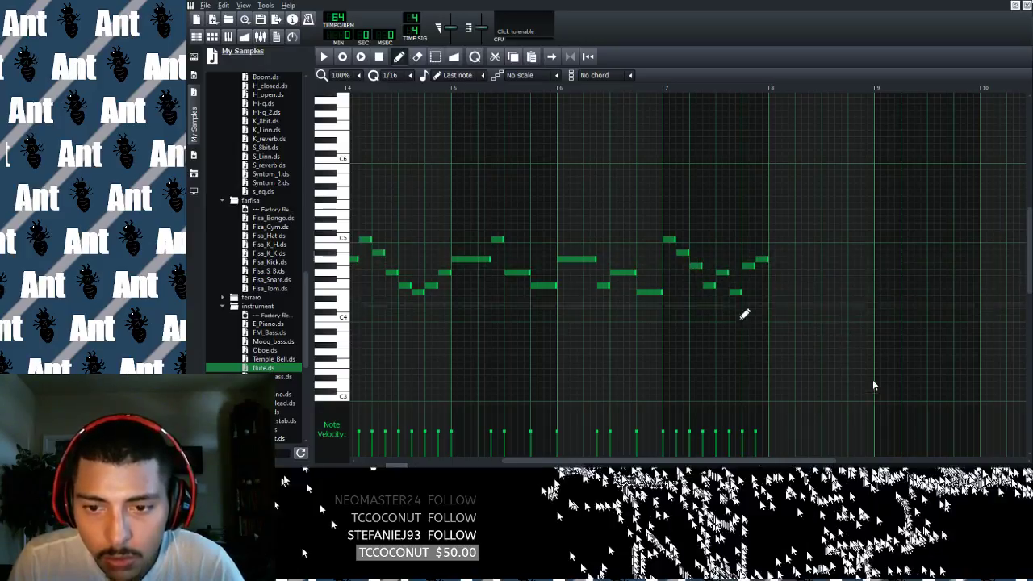
{"action": "left_click", "coordinate": [775, 241]}
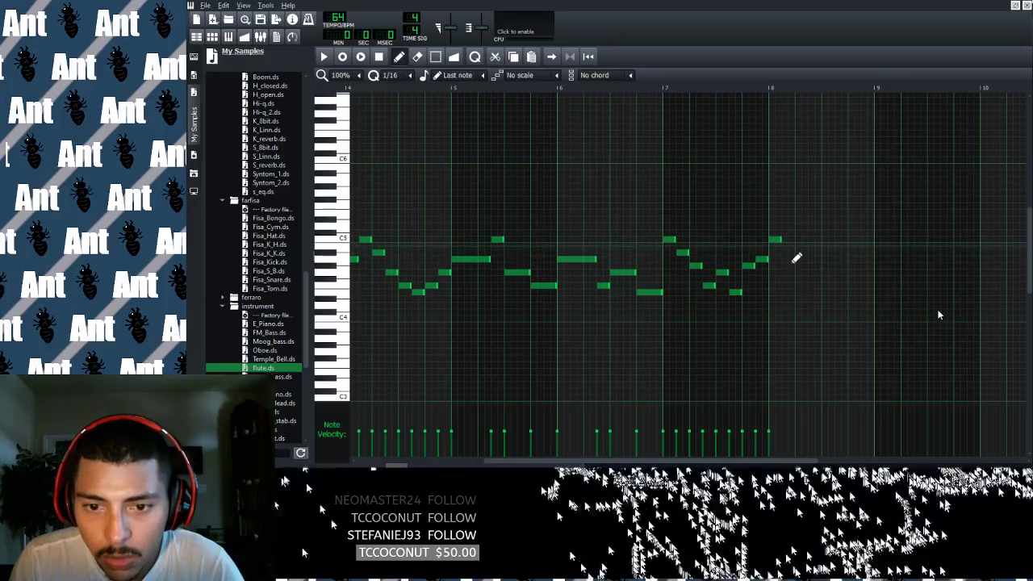
{"action": "left_click", "coordinate": [789, 252]}
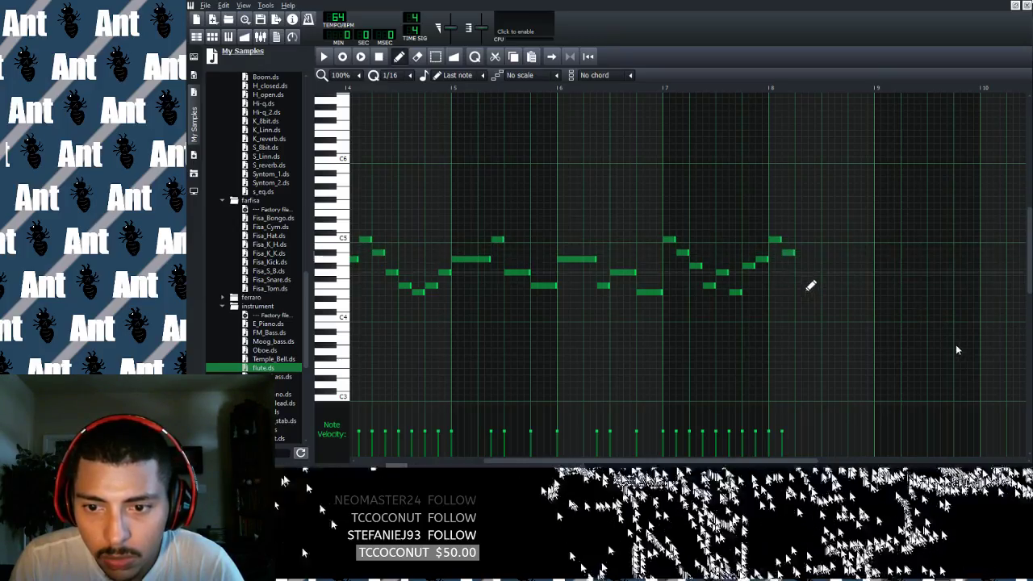
{"action": "left_click", "coordinate": [802, 285]}
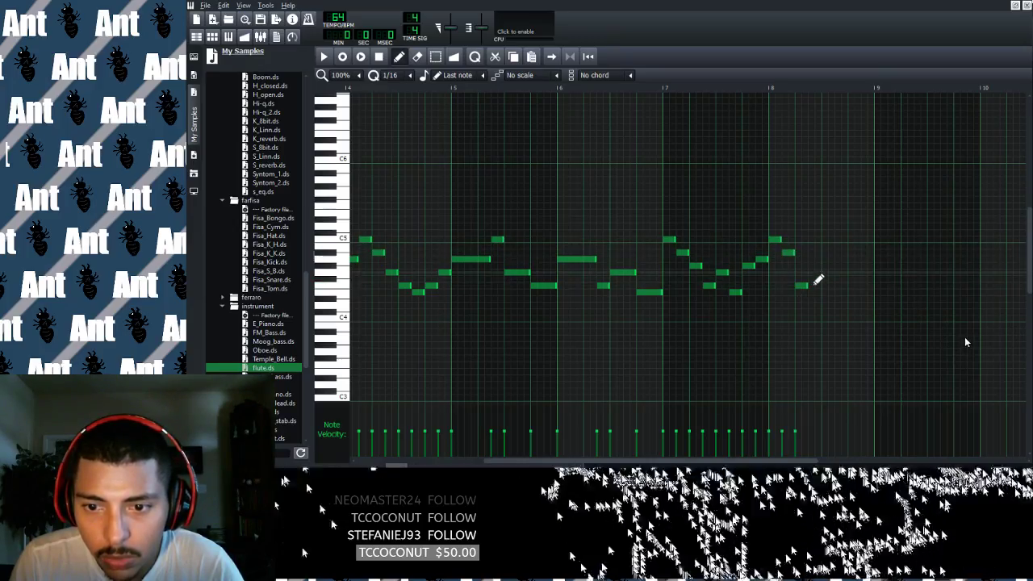
{"action": "left_click", "coordinate": [815, 273]}
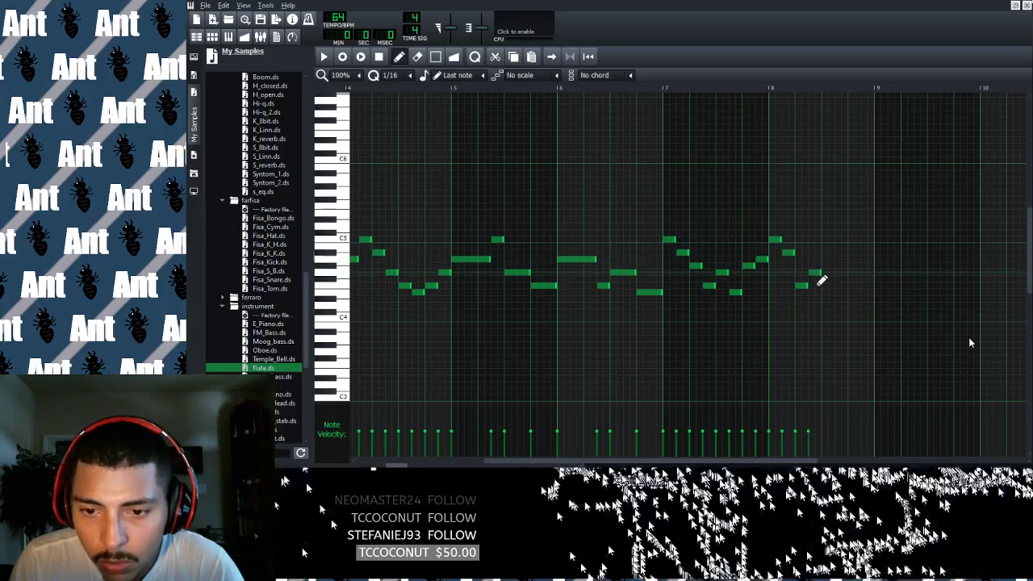
{"action": "left_click", "coordinate": [828, 292]}
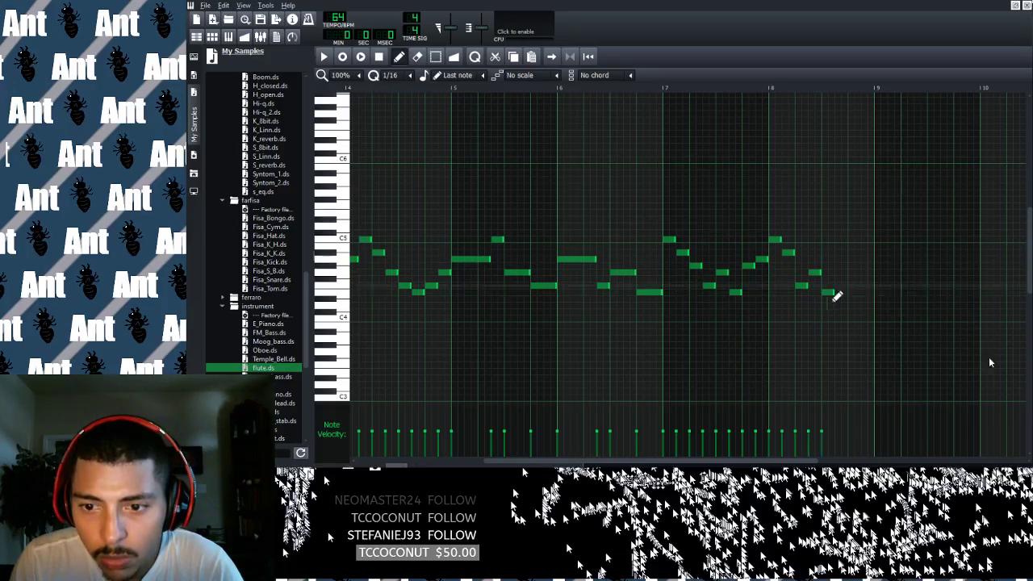
{"action": "left_click", "coordinate": [839, 247]}
{"action": "left_click", "coordinate": [848, 252]}
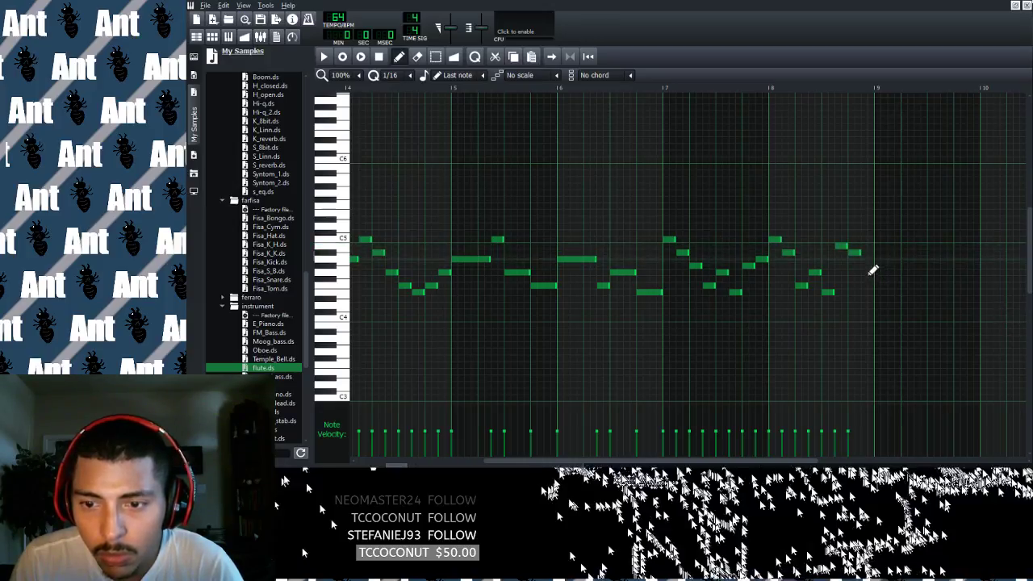
{"action": "left_click", "coordinate": [863, 259]}
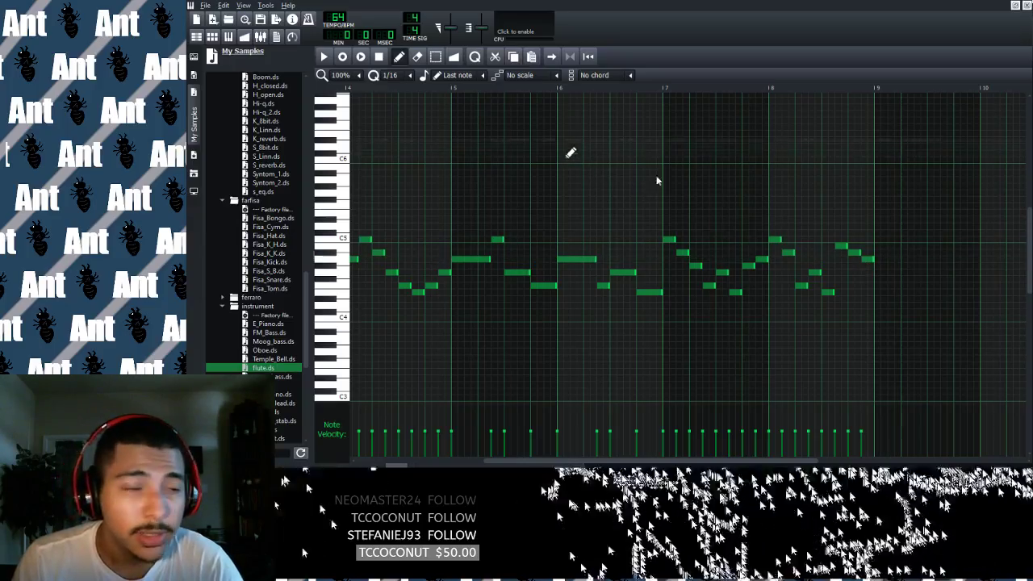
Play the melody from the end of bar 6 through bar 8, stop, and play it again from the start.
{"action": "left_click", "coordinate": [651, 88]}
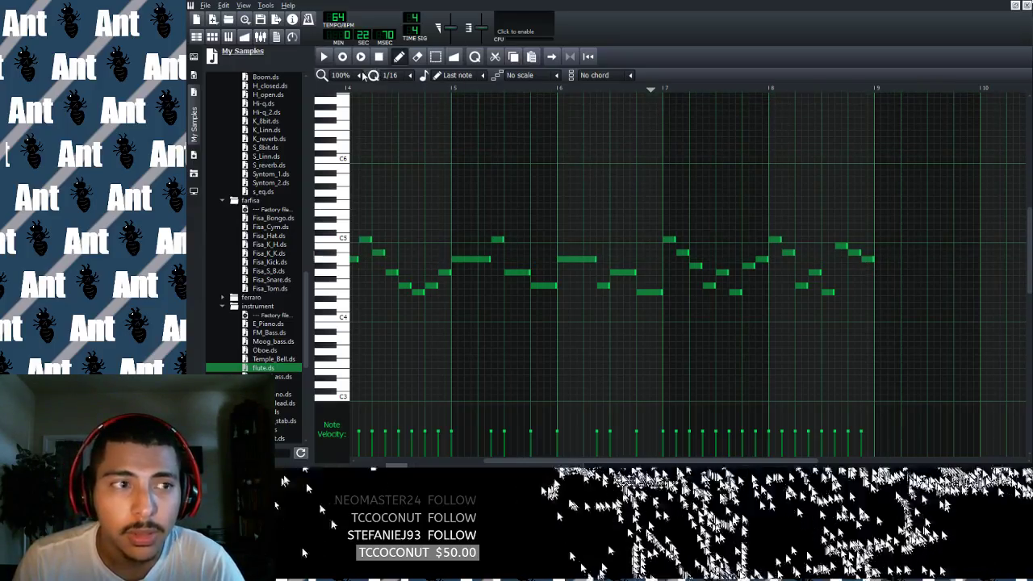
{"action": "key", "text": "space"}
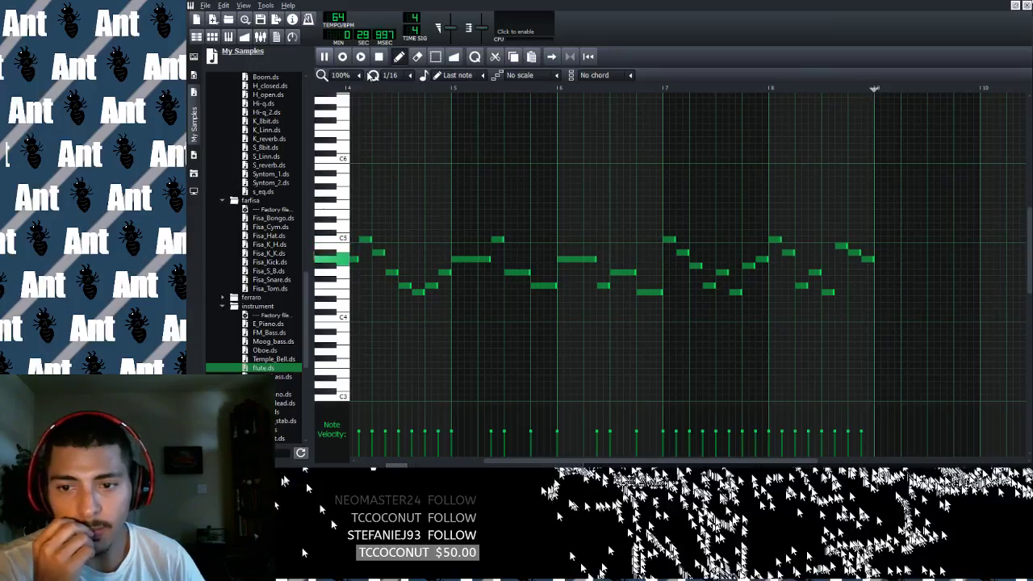
{"action": "key", "text": "space"}
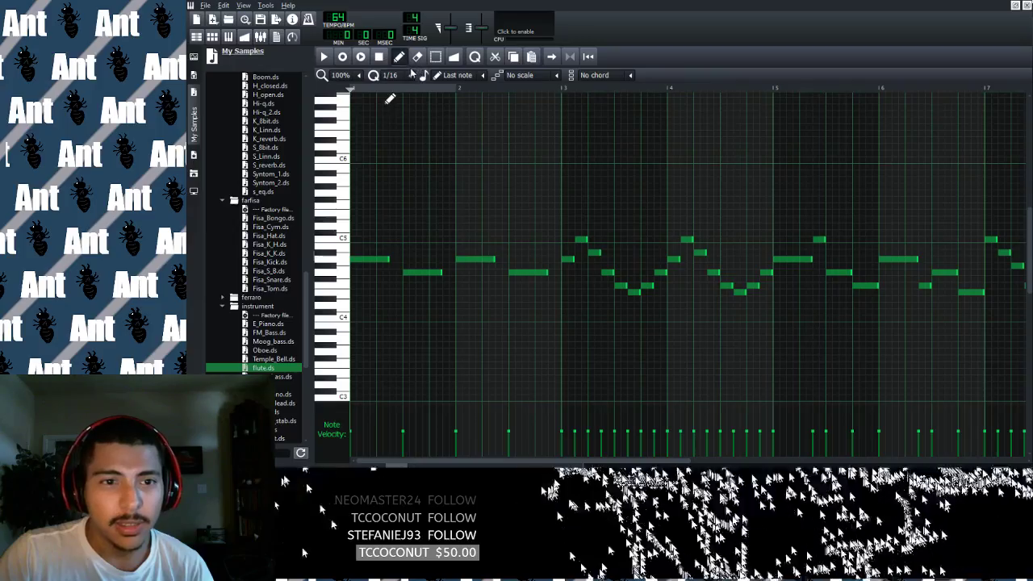
{"action": "key", "text": "space"}
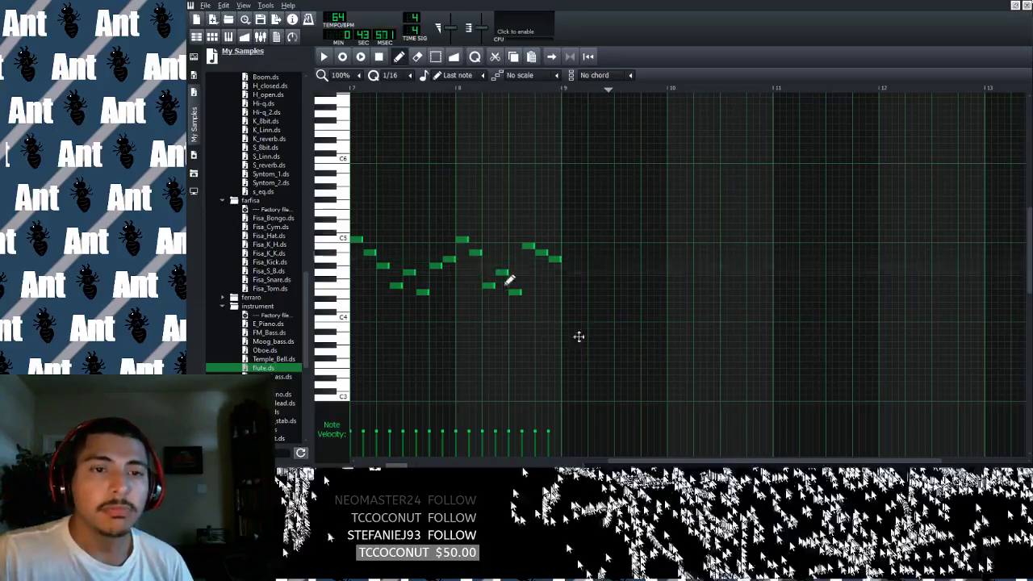
{"action": "left_click", "coordinate": [379, 57]}
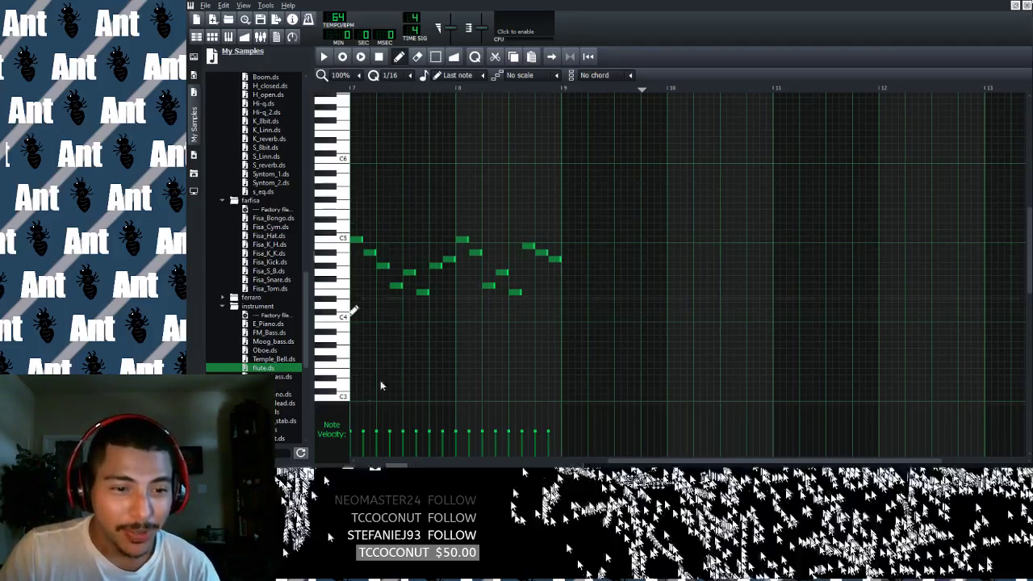
Select the Oboe.ds sample and restore the piano roll to a floating window below the Beat+Bassline Editor.
{"action": "key", "text": "Up"}
{"action": "key", "text": "Up"}
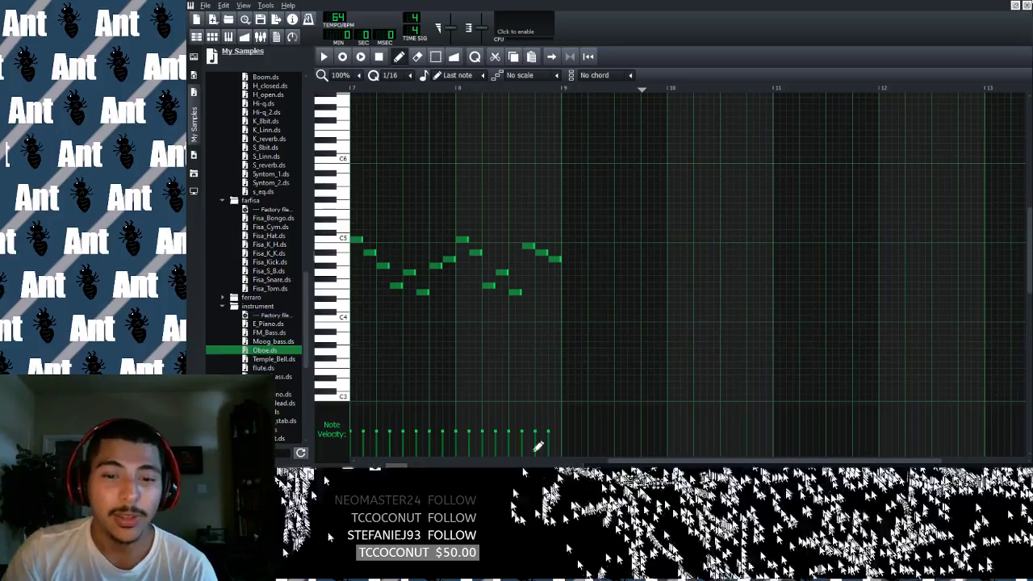
{"action": "left_click_drag", "start_coordinate": [656, 461], "coordinate": [571, 460]}
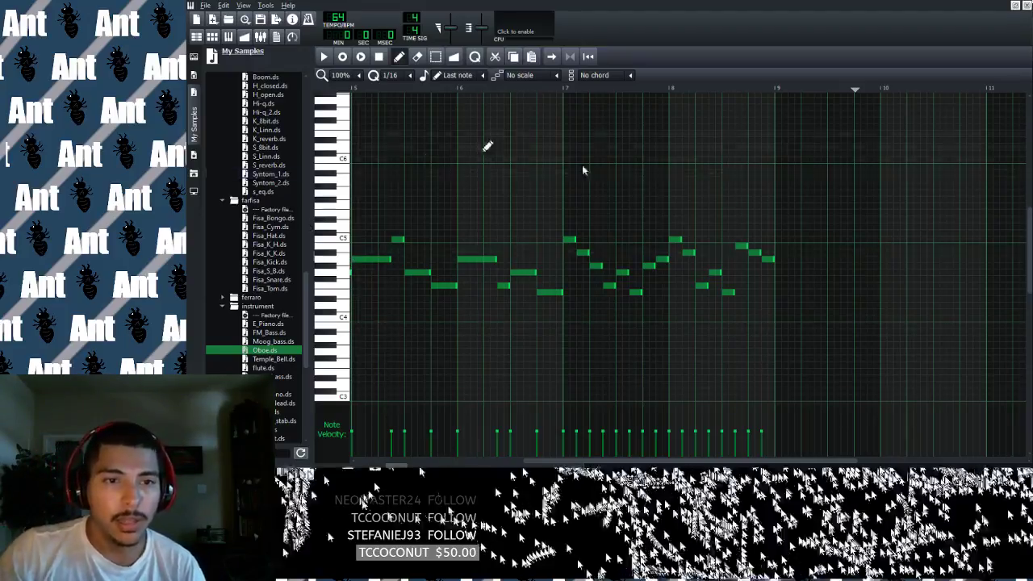
{"action": "left_click", "coordinate": [1015, 6]}
{"action": "left_click_drag", "start_coordinate": [860, 86], "coordinate": [909, 300]}
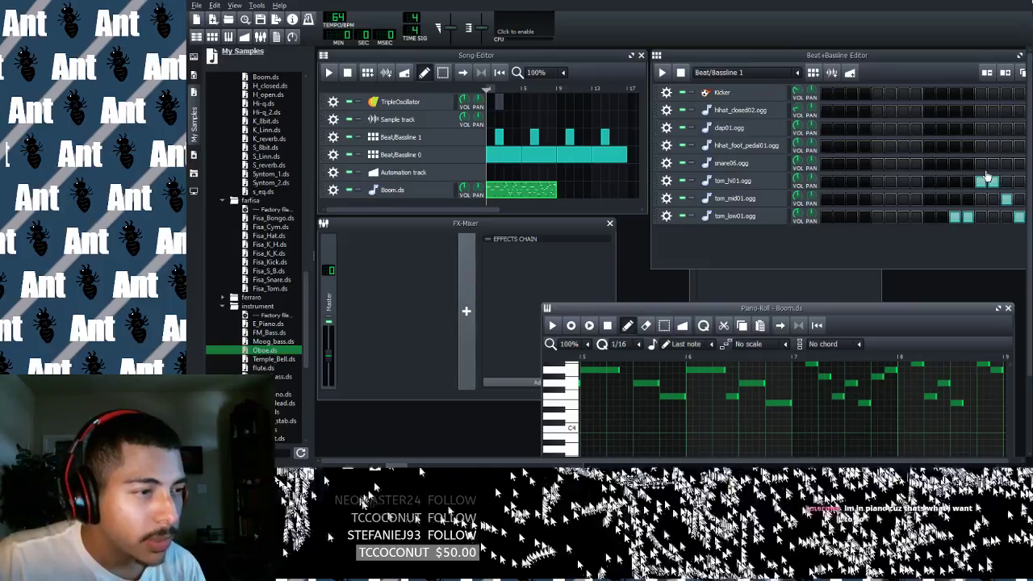
Reposition the floating piano roll so its notes and velocities show, and set its playback position just before bar 7.
{"action": "left_click_drag", "start_coordinate": [698, 309], "coordinate": [656, 71]}
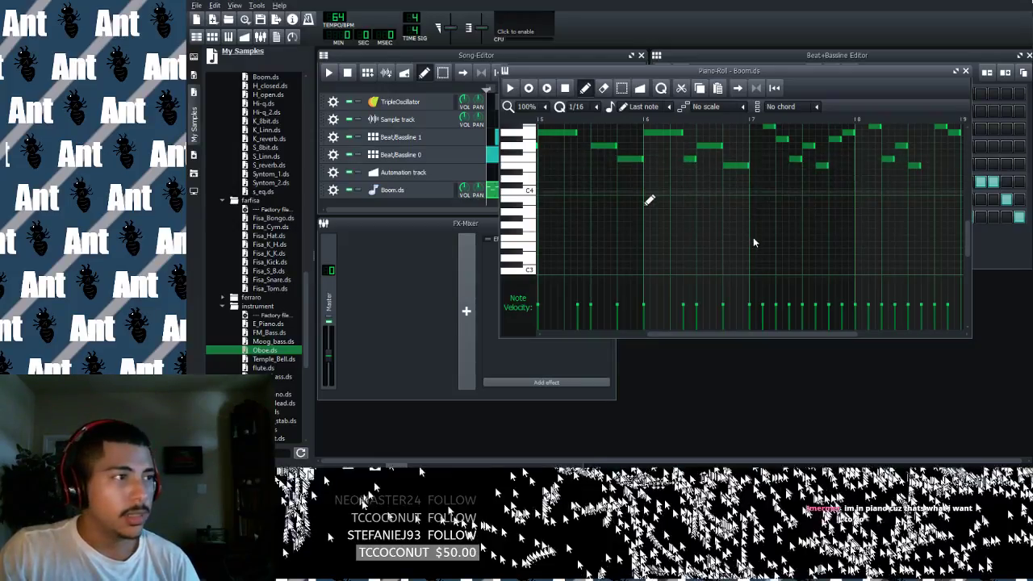
{"action": "scroll", "coordinate": [753, 236], "scroll_direction": "up", "scroll_amount": 1}
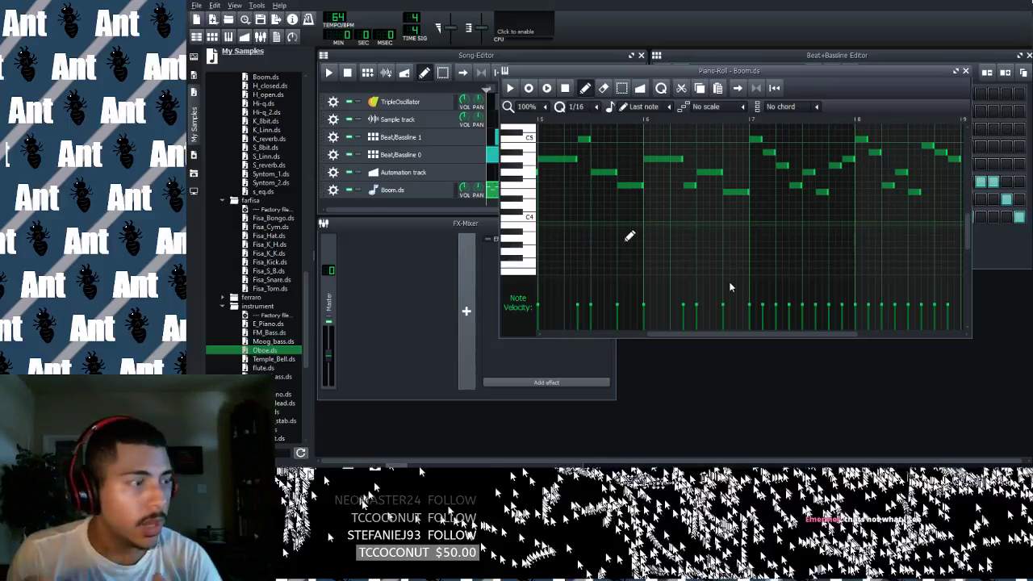
{"action": "left_click_drag", "start_coordinate": [831, 71], "coordinate": [819, 254]}
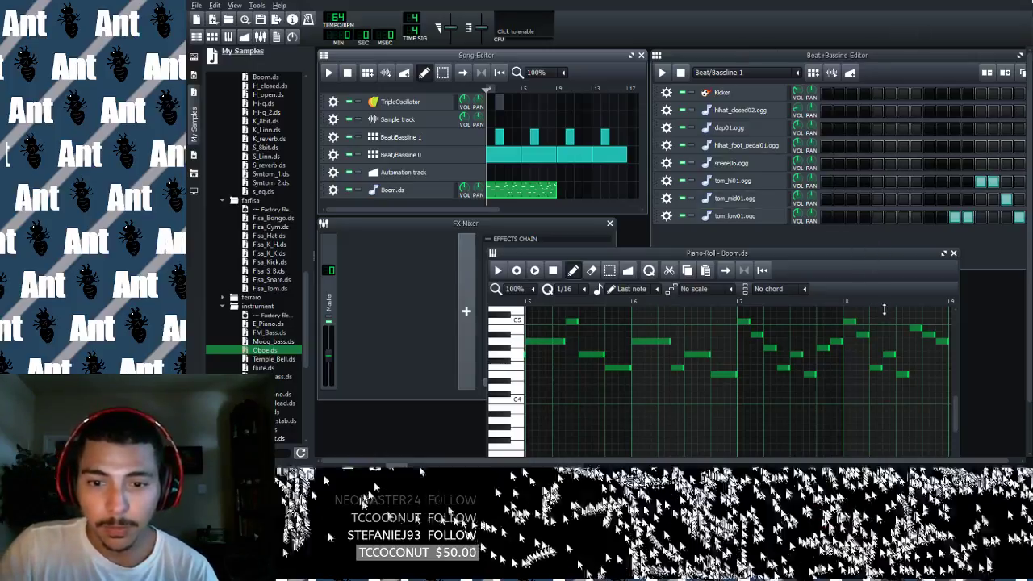
{"action": "left_click", "coordinate": [733, 302]}
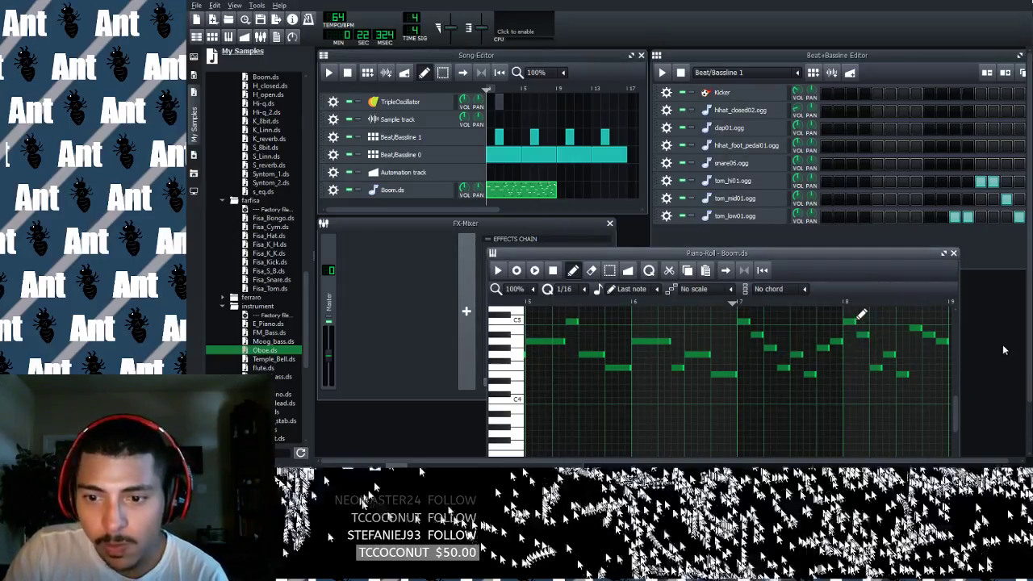
{"action": "left_click_drag", "start_coordinate": [774, 253], "coordinate": [747, 166]}
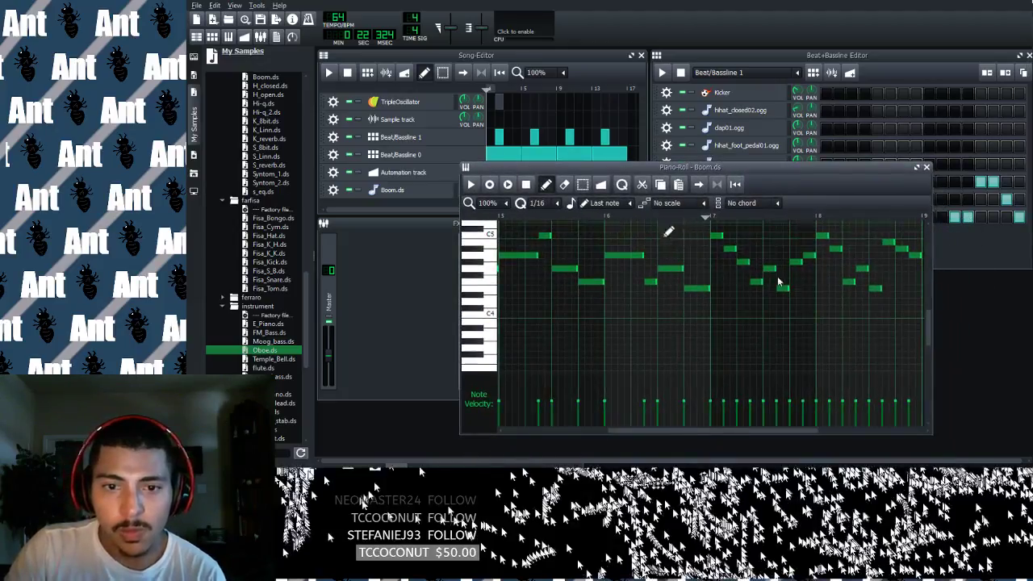
{"action": "scroll", "coordinate": [823, 379], "scroll_direction": "up", "scroll_amount": 3}
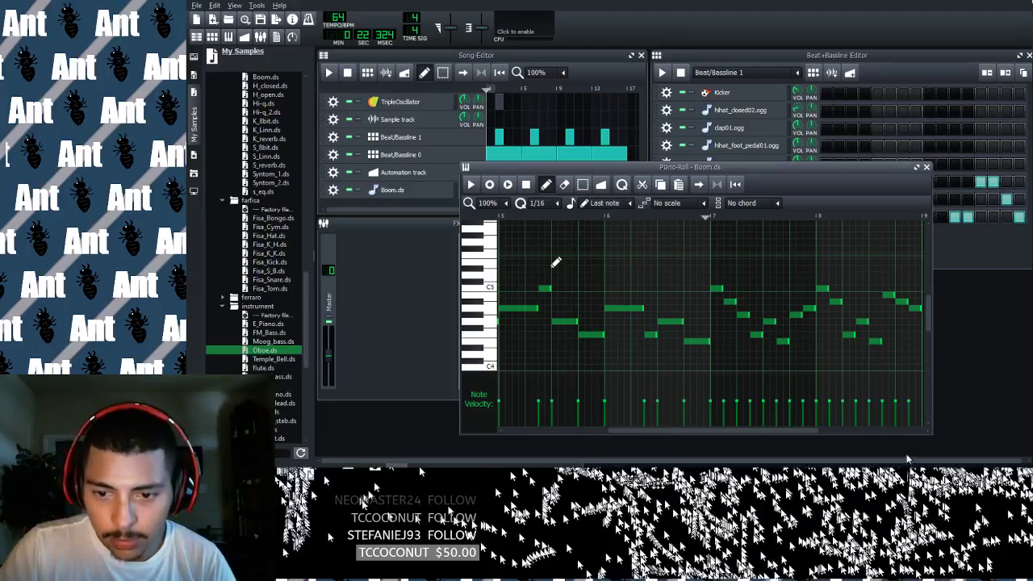
Start a new empty project and open the TripleOscillator pattern in the piano roll, closing it again.
{"action": "left_click", "coordinate": [211, 21]}
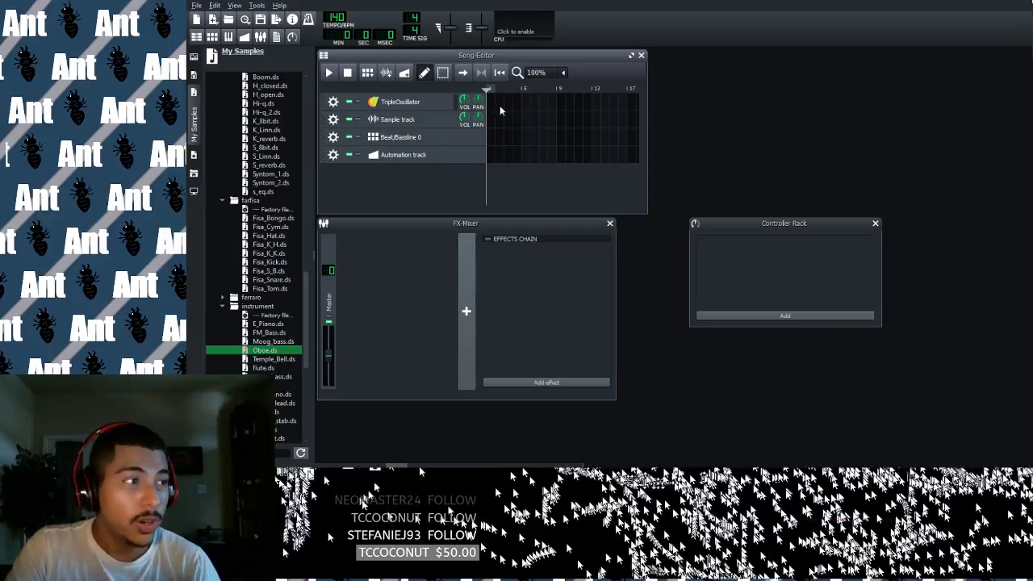
{"action": "double_click", "coordinate": [563, 124]}
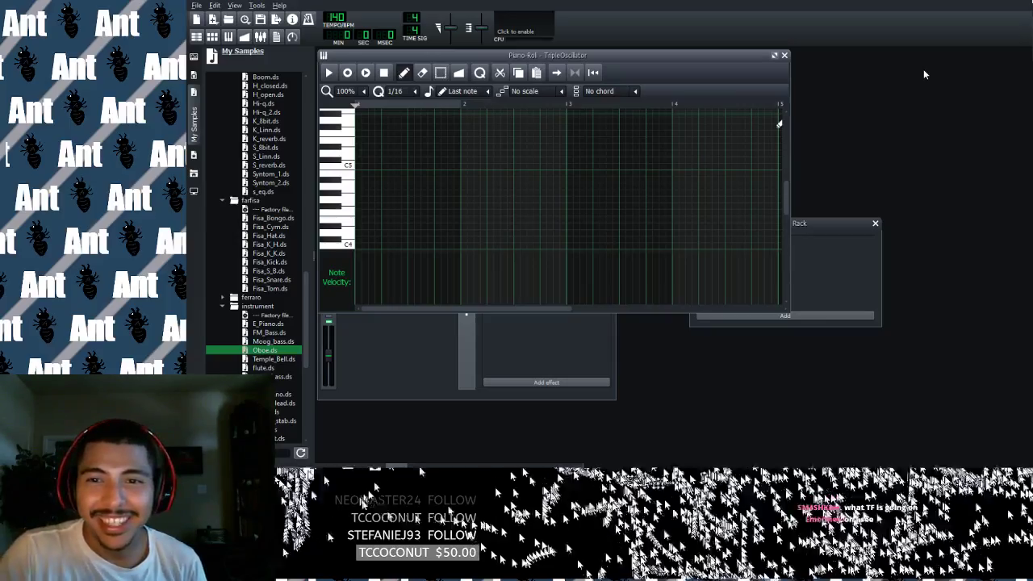
{"action": "left_click", "coordinate": [785, 56]}
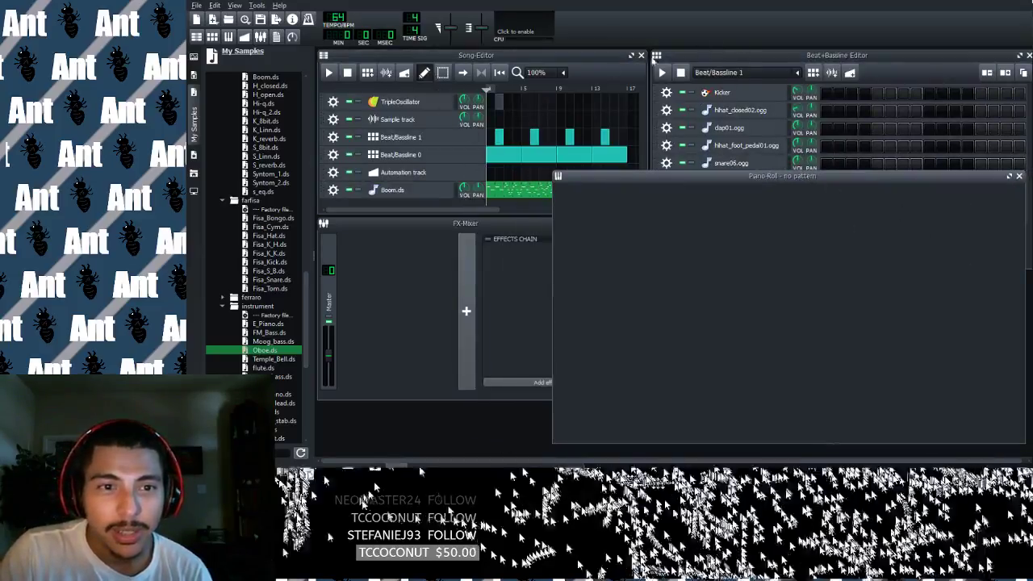
Play the reopened song past bar 9, stop, and view the Boom.ds pattern in the repositioned piano roll.
{"action": "key", "text": "space"}
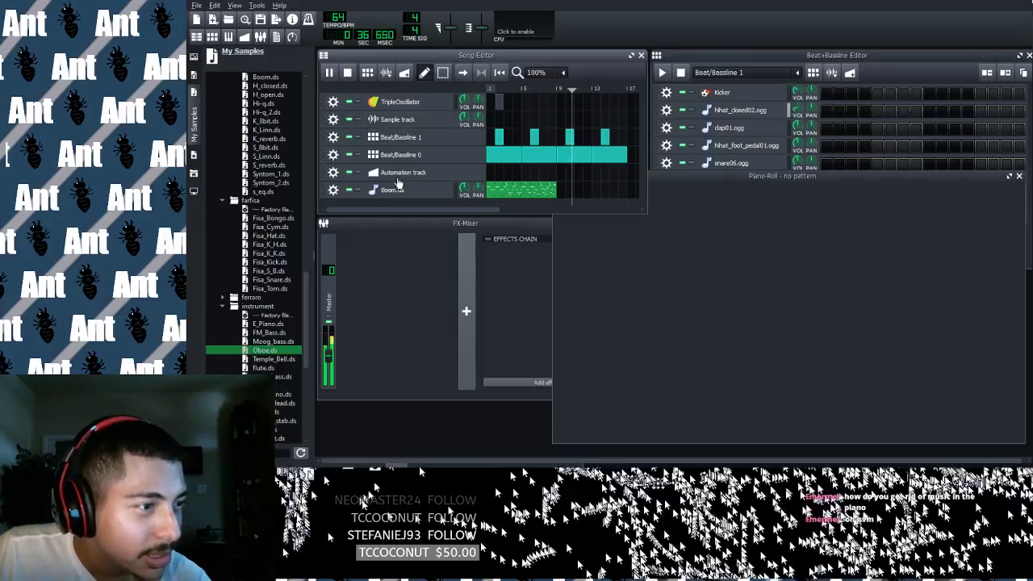
{"action": "key", "text": "space"}
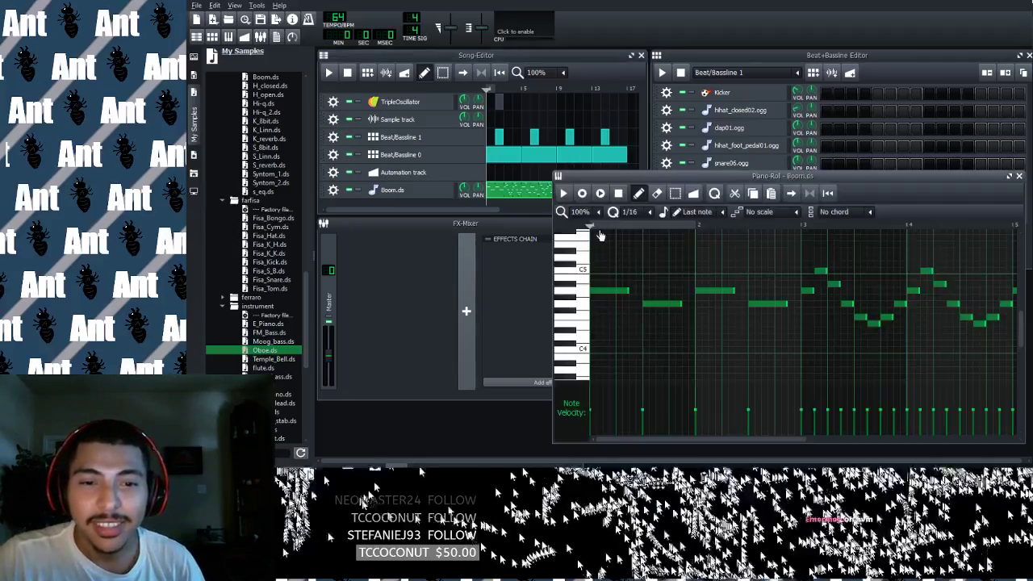
{"action": "left_click_drag", "start_coordinate": [887, 175], "coordinate": [802, 106]}
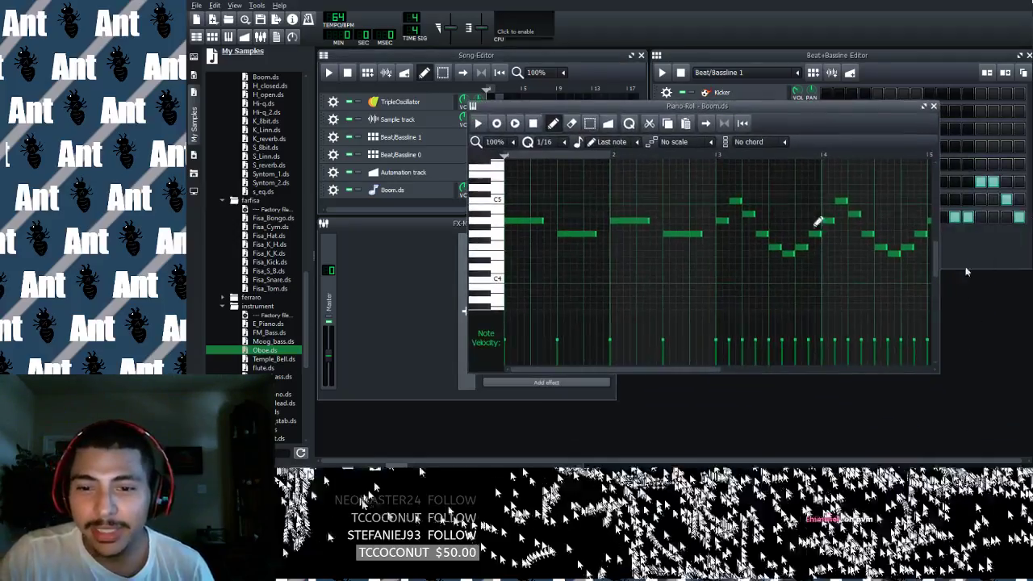
{"action": "left_click_drag", "start_coordinate": [678, 370], "coordinate": [814, 369]}
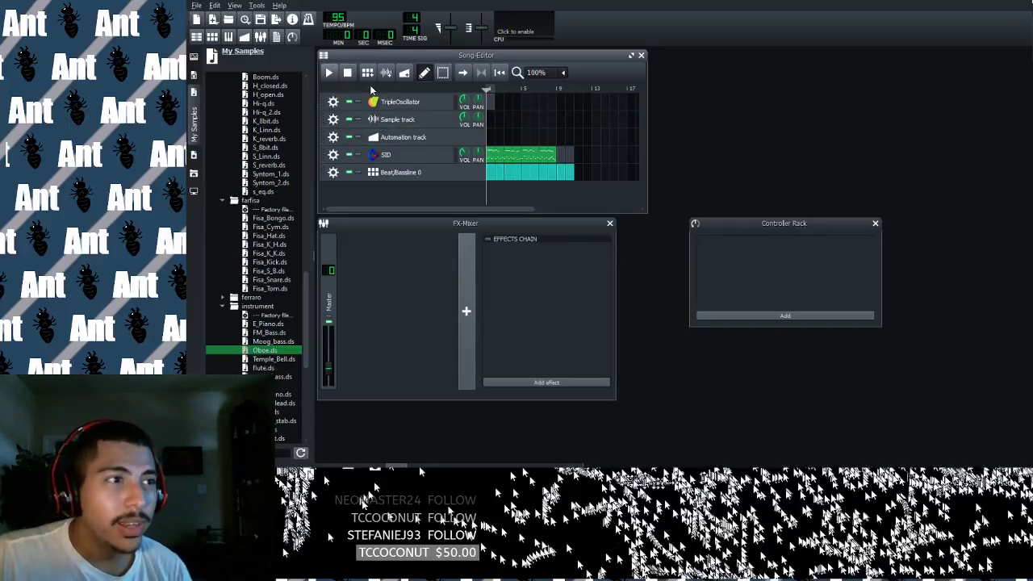
Play the SID project and the 120 BPM TripleOscillator project, stopping each, and open the heaven_strings01.ogg project.
{"action": "key", "text": "space"}
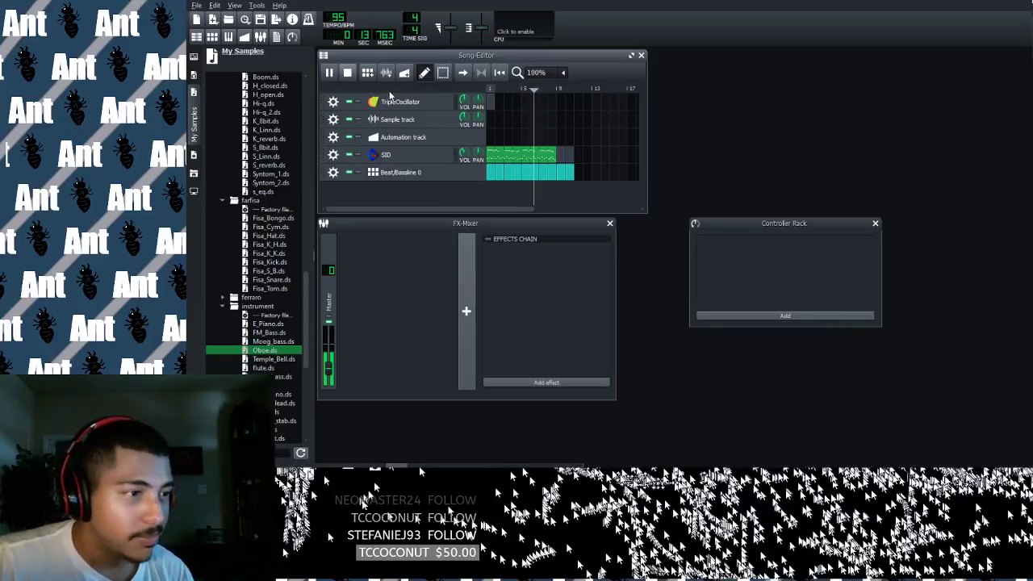
{"action": "left_click", "coordinate": [347, 71]}
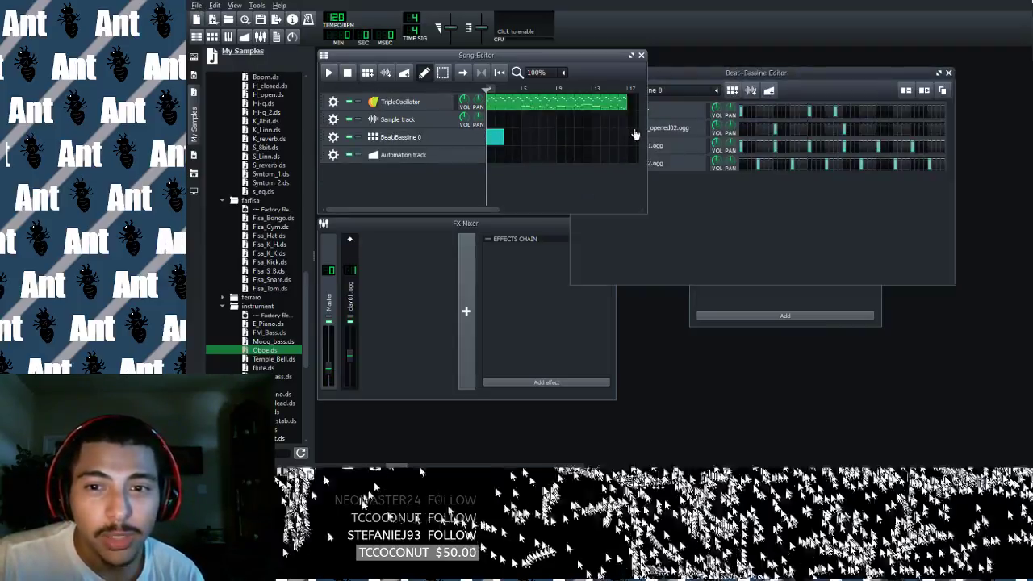
{"action": "left_click", "coordinate": [329, 72]}
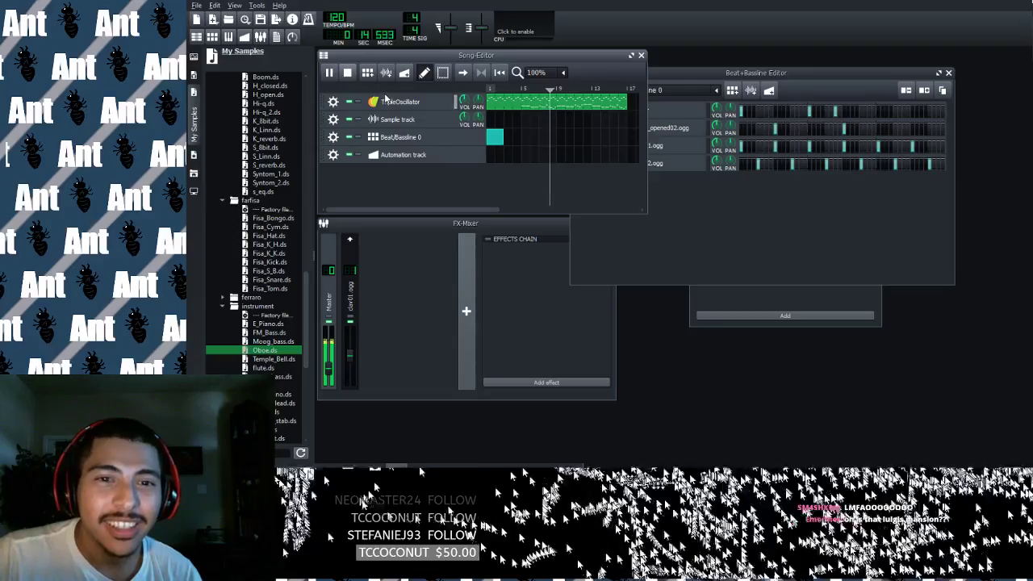
{"action": "left_click", "coordinate": [348, 74]}
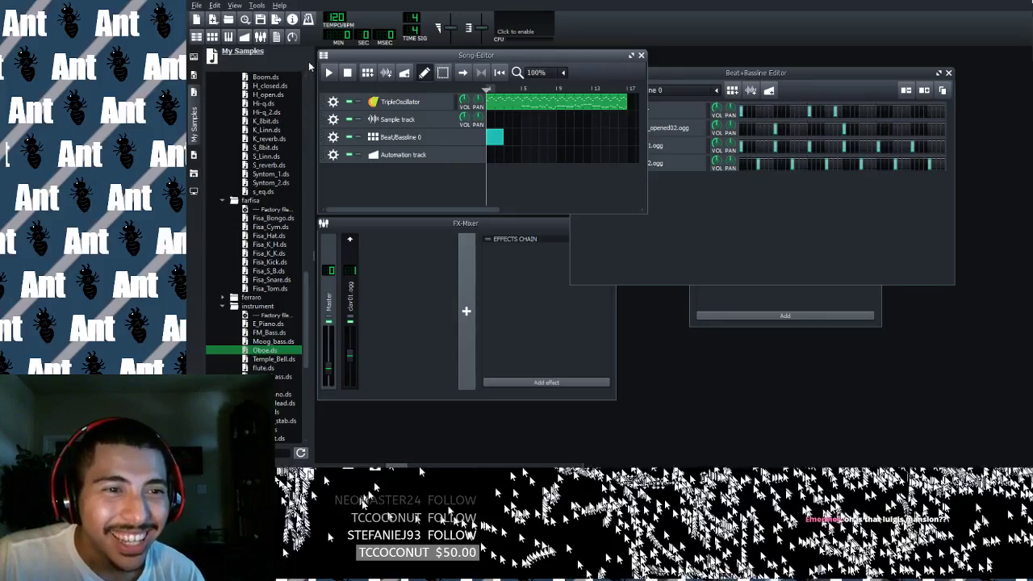
{"action": "double_click", "coordinate": [582, 149]}
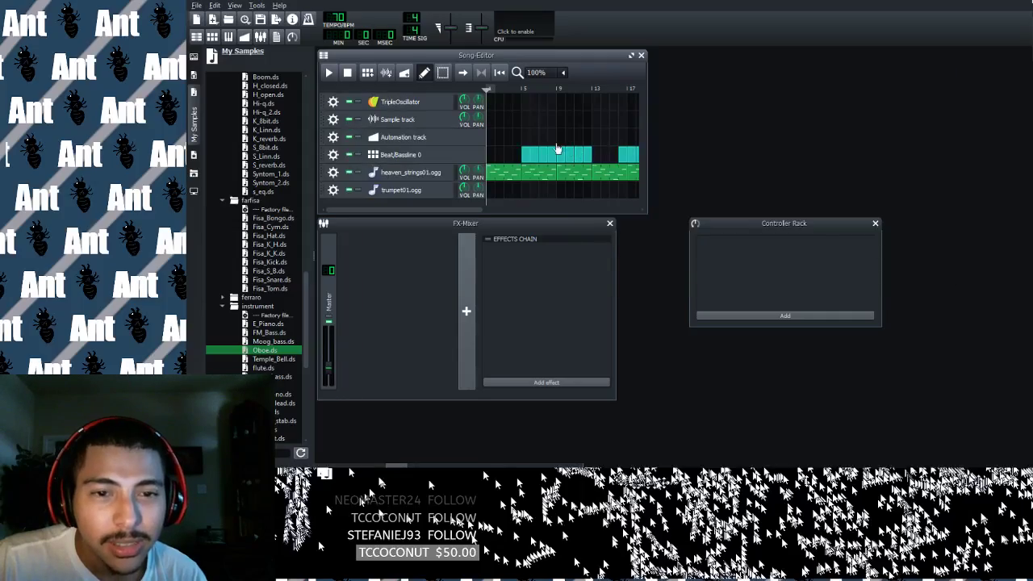
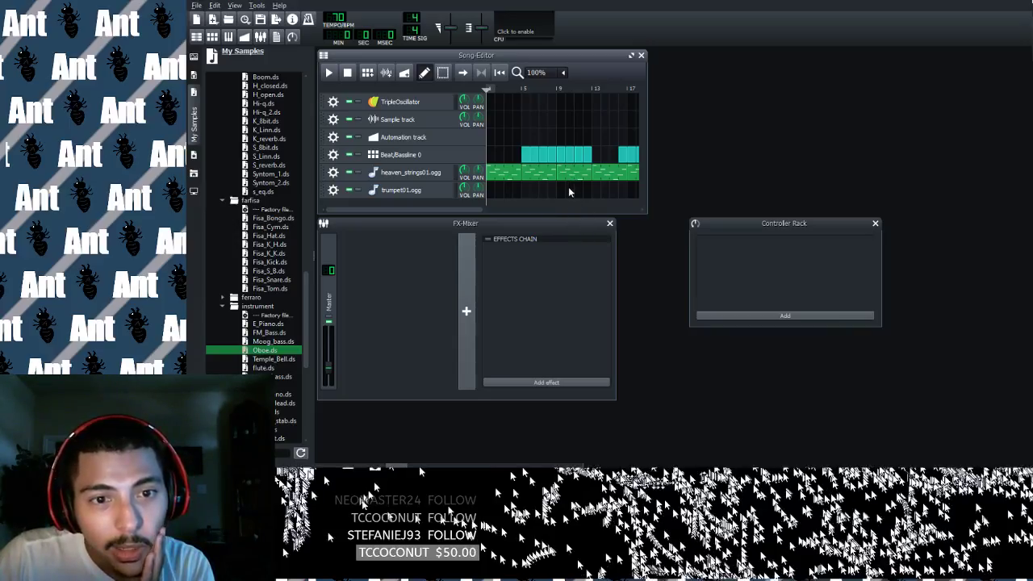
Audition the saved 72, 140 and 155 BPM projects, extending the Beat/Bassline 0 blocks to bar 8 in the 140 BPM one.
{"action": "double_click", "coordinate": [569, 201]}
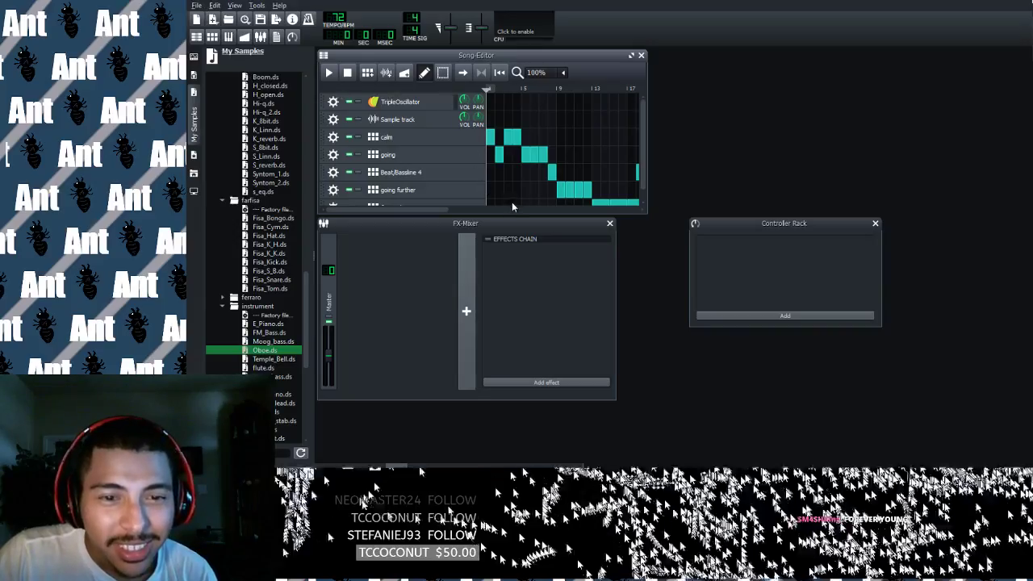
{"action": "key", "text": "ctrl+n"}
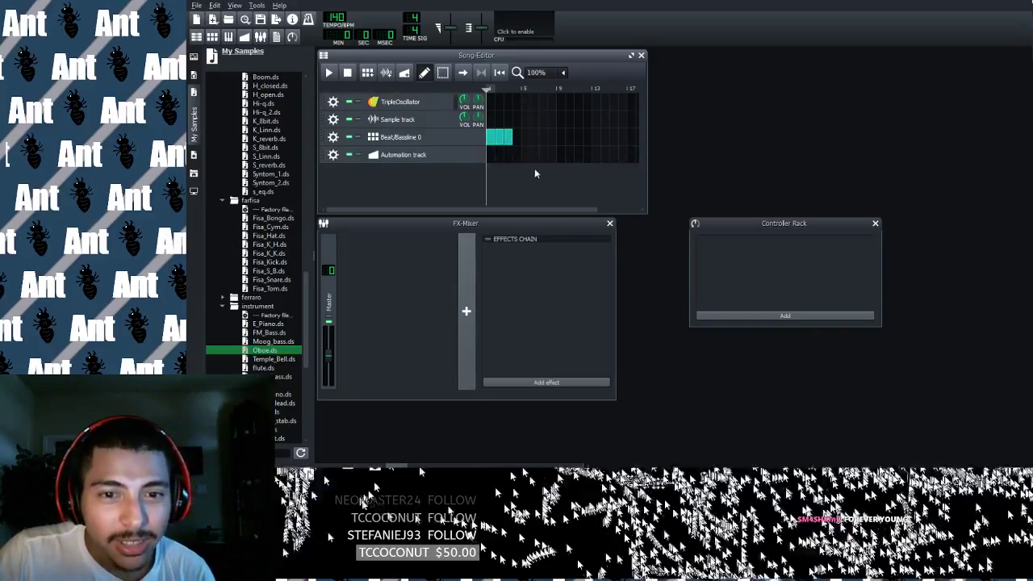
{"action": "key", "text": "space"}
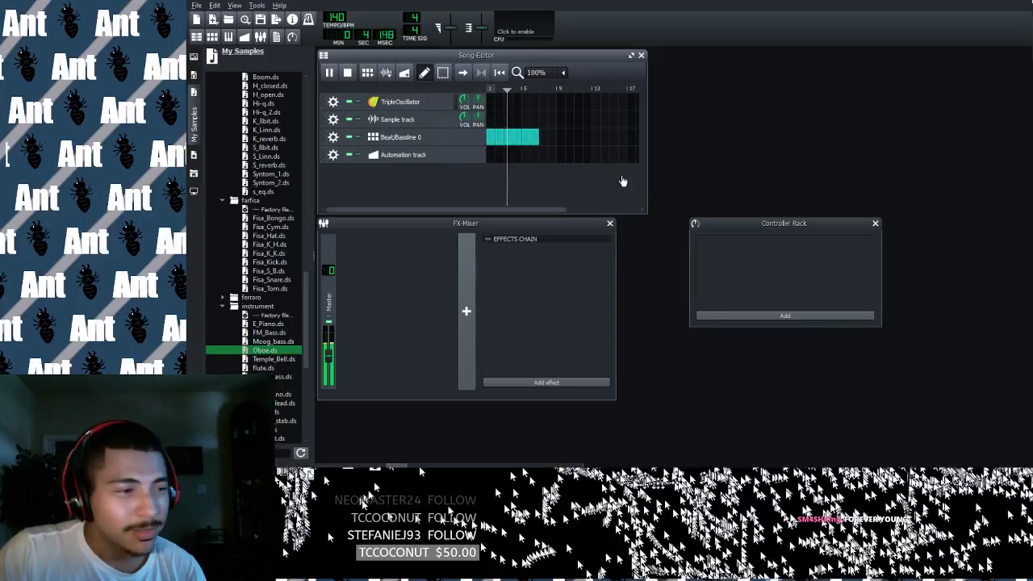
{"action": "left_click", "coordinate": [543, 140]}
{"action": "left_click", "coordinate": [553, 140]}
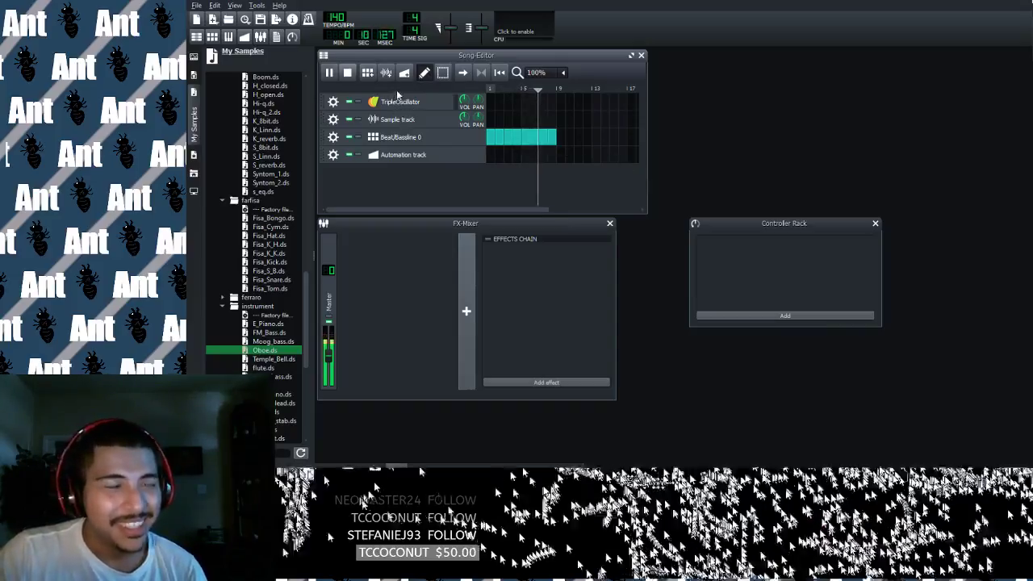
{"action": "key", "text": "space"}
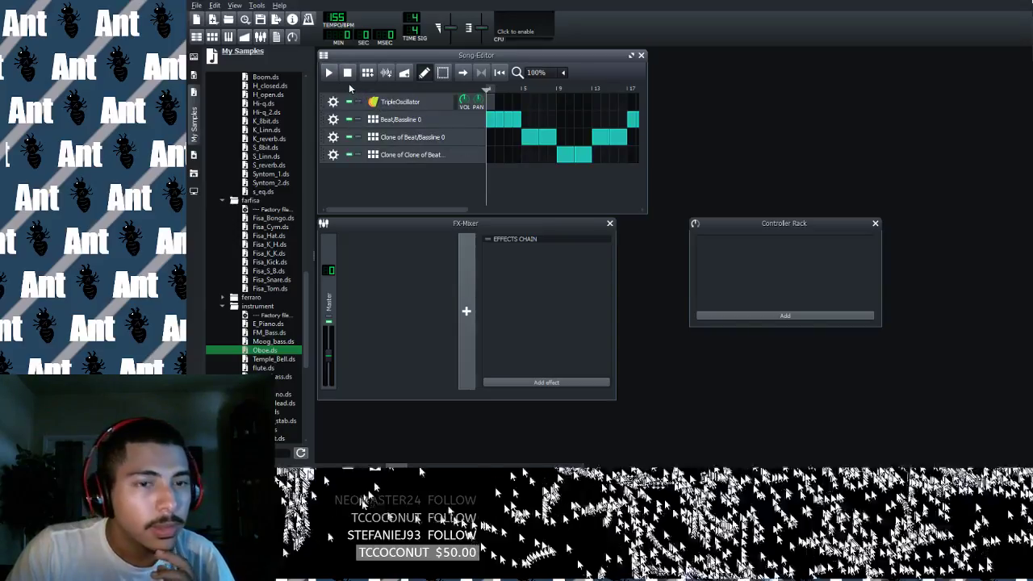
{"action": "key", "text": "space"}
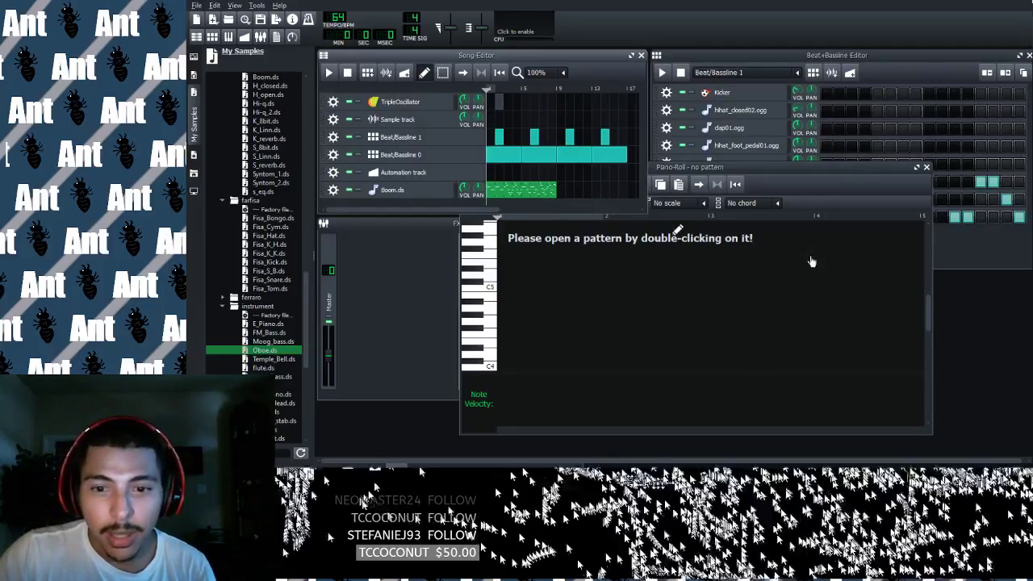
Open the Boom.ds pattern of the 64 BPM song in the piano roll, reposition its window, and show bars 7 to 9.
{"action": "left_click_drag", "start_coordinate": [927, 224], "coordinate": [825, 208]}
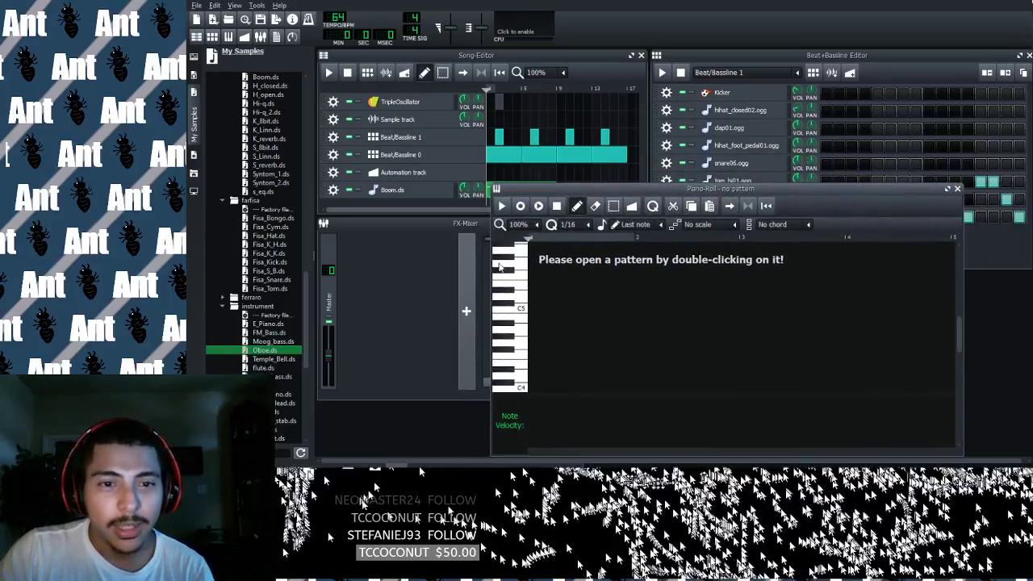
{"action": "left_click", "coordinate": [482, 209]}
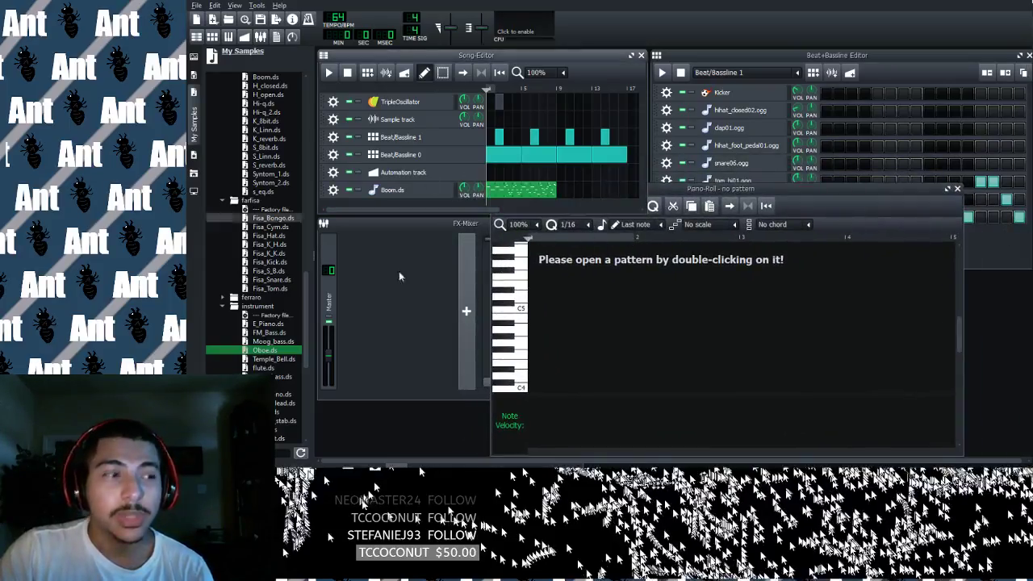
{"action": "double_click", "coordinate": [511, 191]}
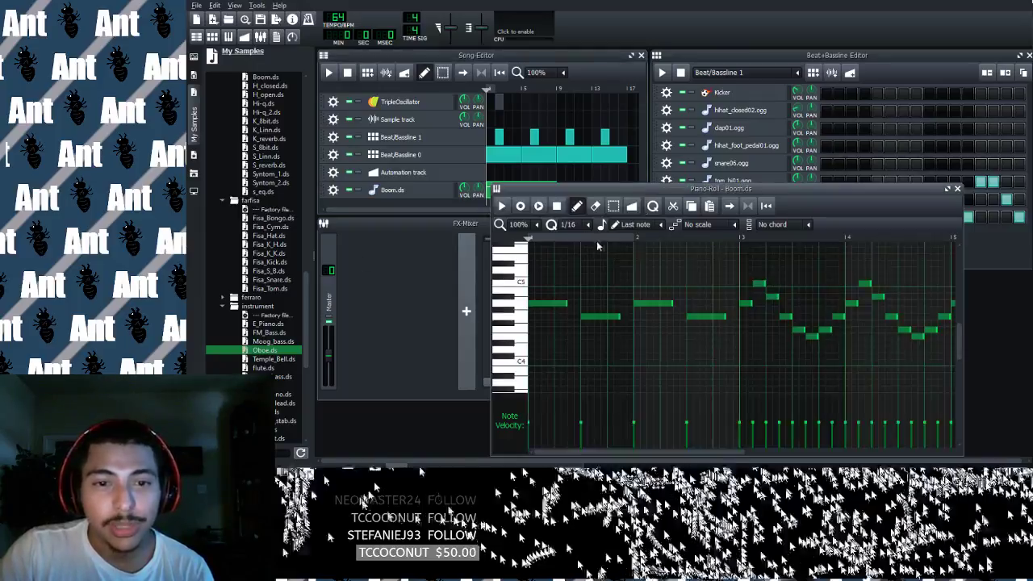
{"action": "left_click_drag", "start_coordinate": [680, 189], "coordinate": [652, 94]}
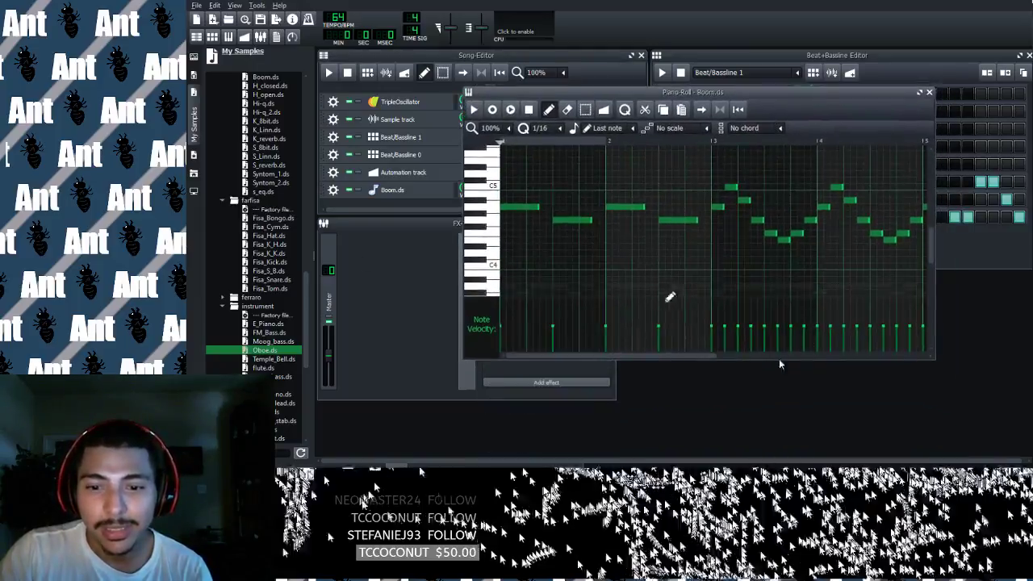
{"action": "left_click_drag", "start_coordinate": [675, 354], "coordinate": [821, 357]}
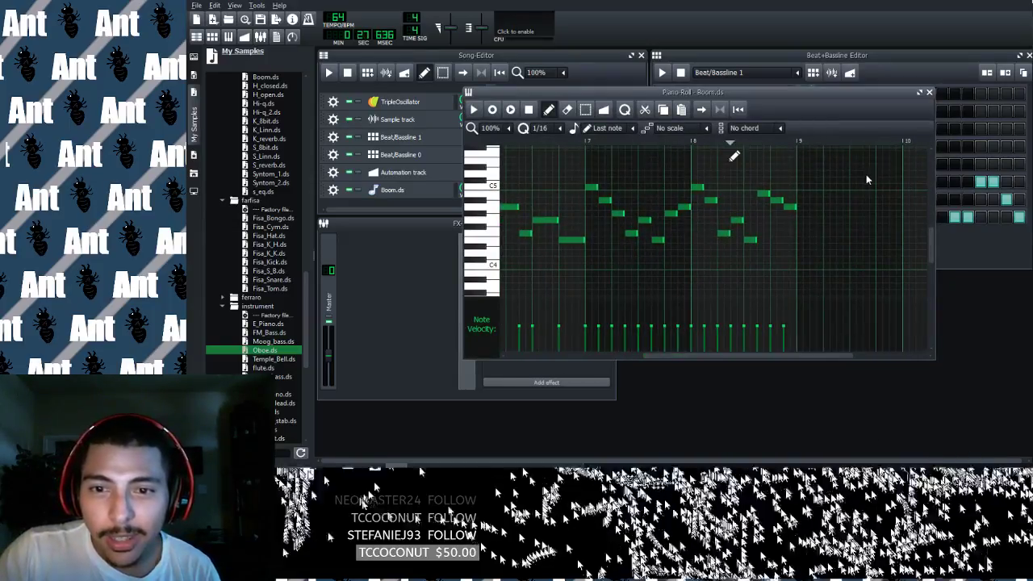
Play the song past bar 9, stop, and review the Boom.ds melody in bars 5 to 8.
{"action": "key", "text": "space"}
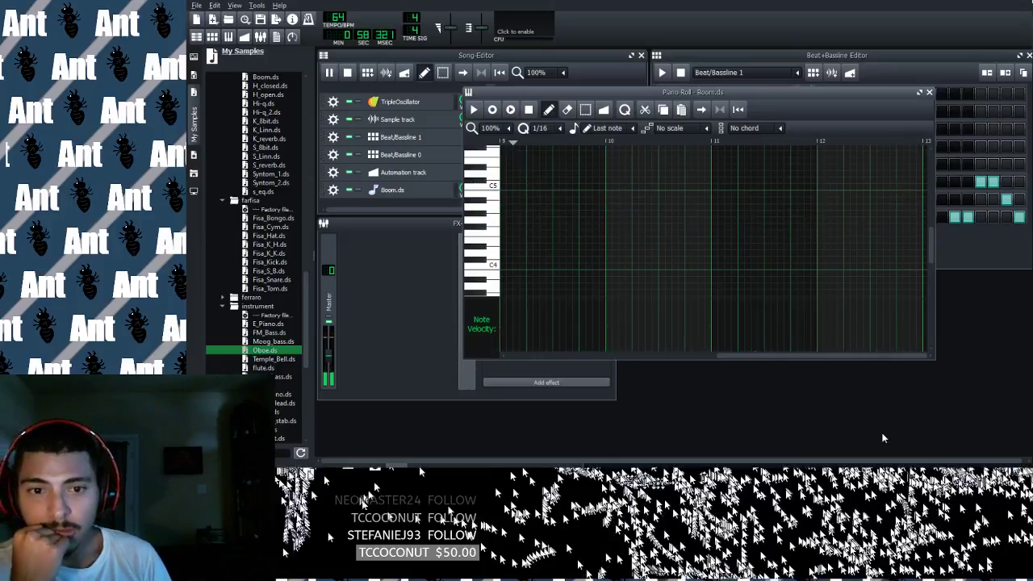
{"action": "left_click", "coordinate": [529, 109]}
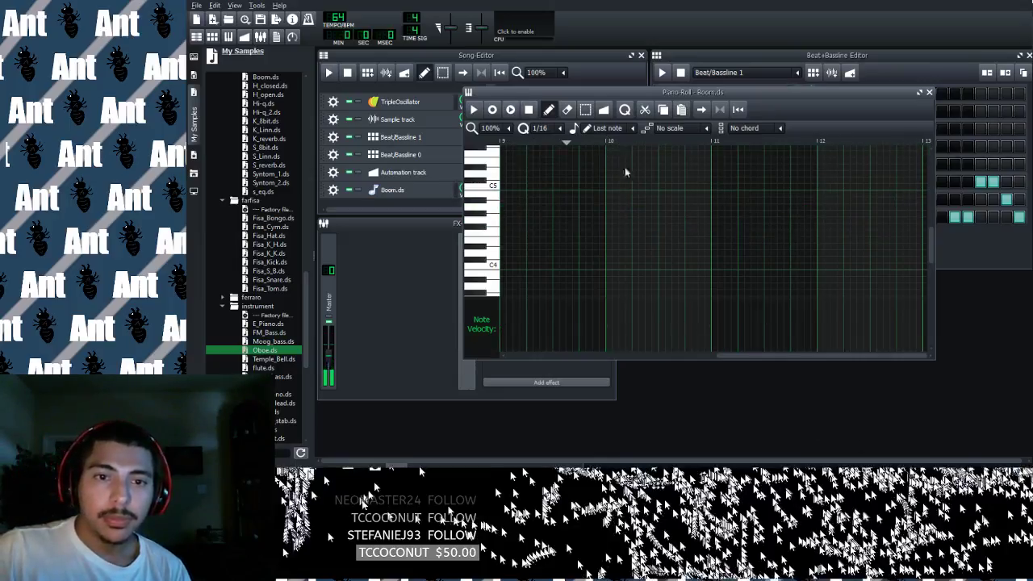
{"action": "left_click_drag", "start_coordinate": [756, 355], "coordinate": [701, 337]}
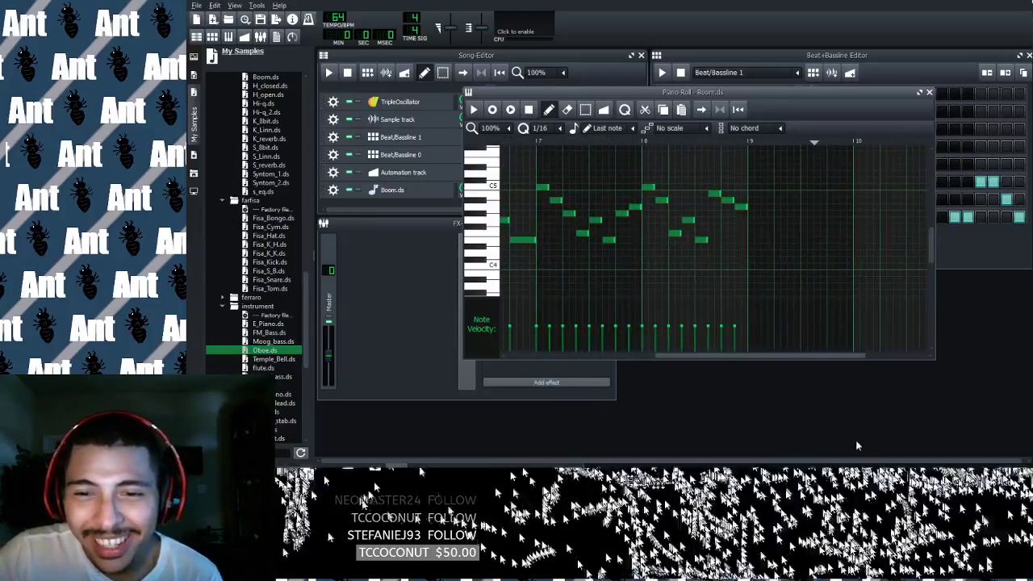
{"action": "left_click_drag", "start_coordinate": [858, 444], "coordinate": [807, 462]}
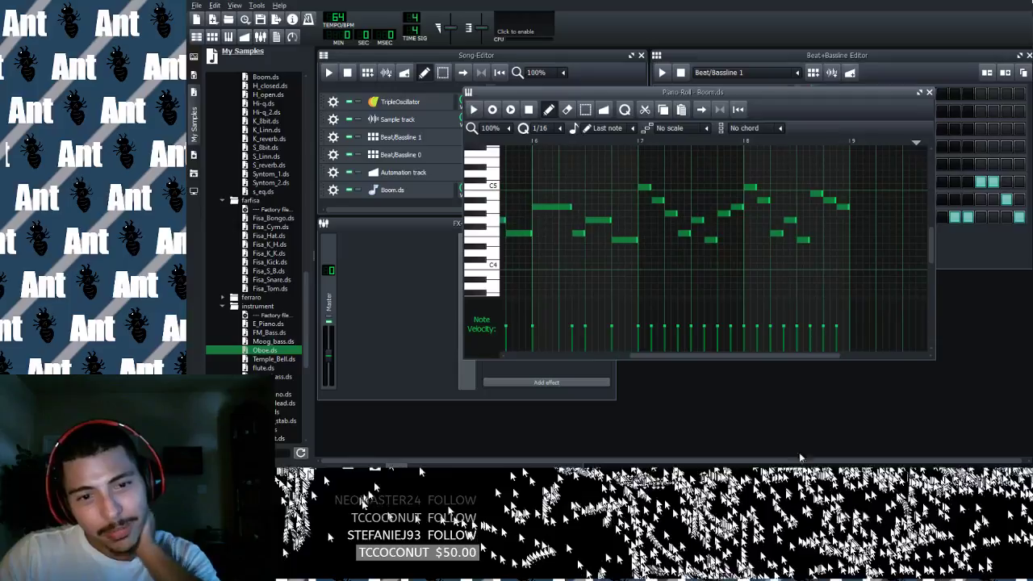
{"action": "left_click_drag", "start_coordinate": [895, 445], "coordinate": [855, 452]}
{"action": "scroll", "coordinate": [864, 299], "scroll_direction": "up", "scroll_amount": 4}
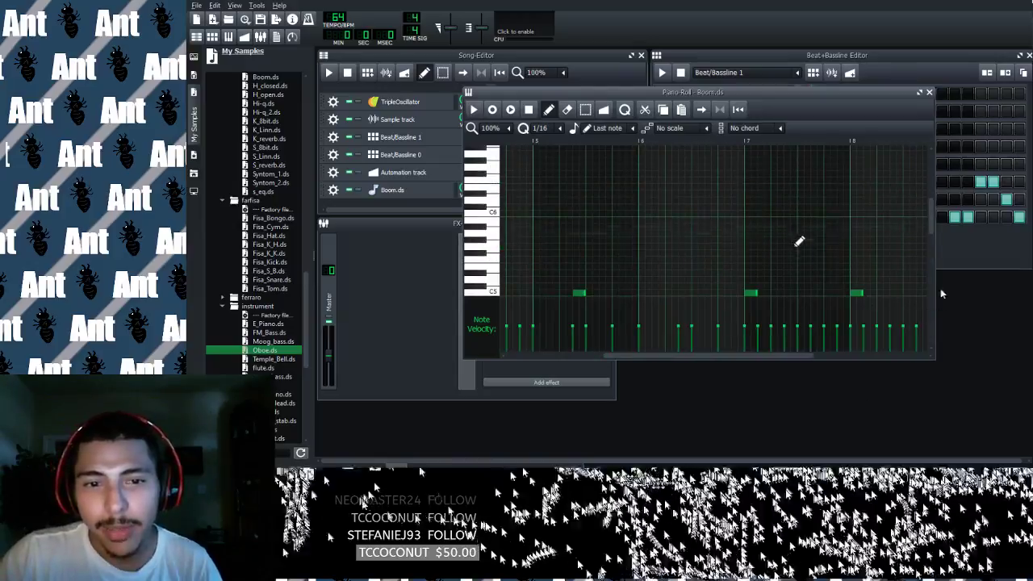
{"action": "scroll", "coordinate": [815, 230], "scroll_direction": "up", "scroll_amount": 2}
{"action": "left_click", "coordinate": [839, 195]}
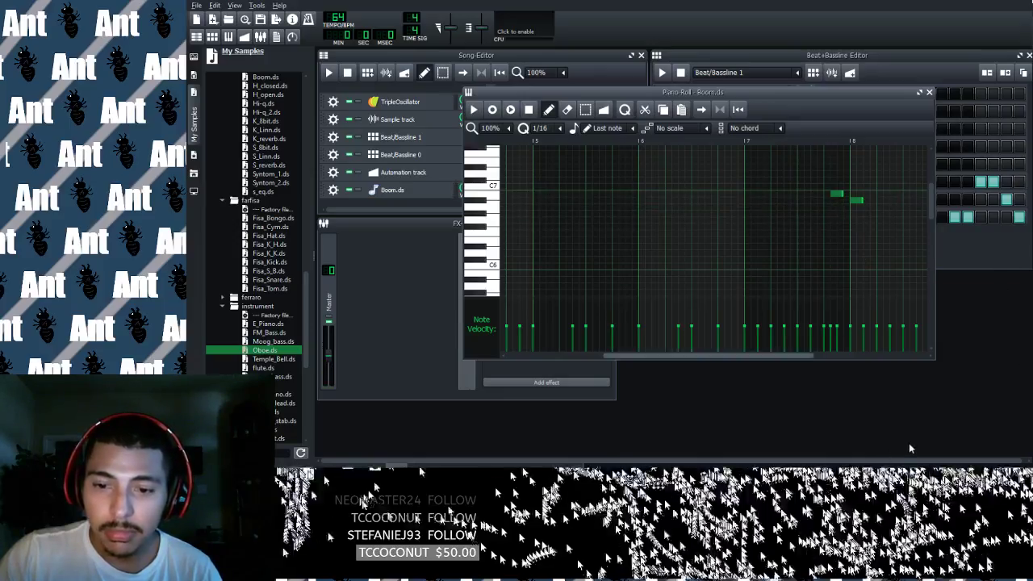
{"action": "left_click_drag", "start_coordinate": [763, 355], "coordinate": [802, 355]}
{"action": "scroll", "coordinate": [790, 275], "scroll_direction": "down", "scroll_amount": 1}
{"action": "scroll", "coordinate": [786, 277], "scroll_direction": "down", "scroll_amount": 3}
{"action": "scroll", "coordinate": [785, 275], "scroll_direction": "up", "scroll_amount": 2}
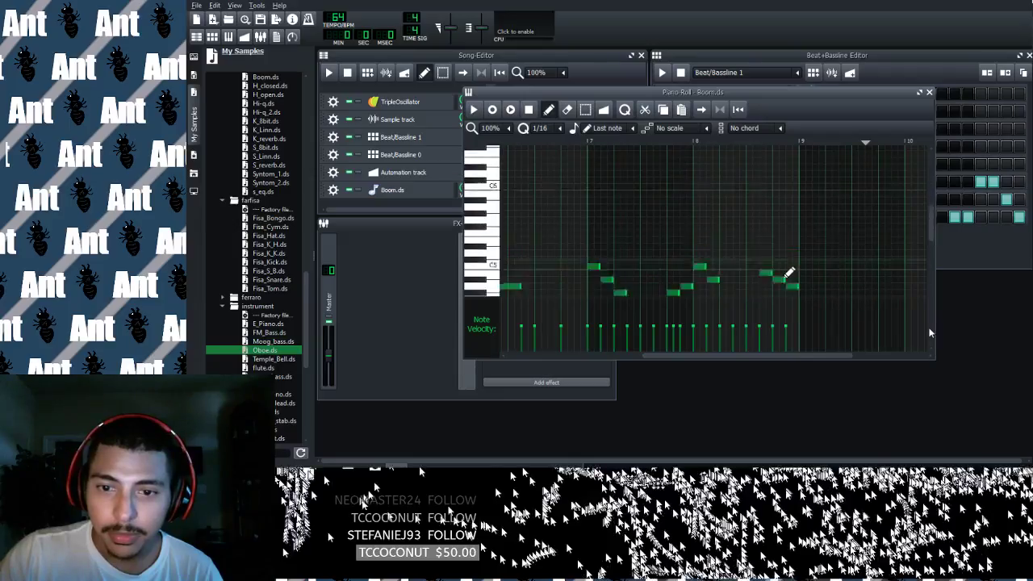
{"action": "scroll", "coordinate": [727, 189], "scroll_direction": "up", "scroll_amount": 2}
{"action": "scroll", "coordinate": [754, 237], "scroll_direction": "down", "scroll_amount": 3}
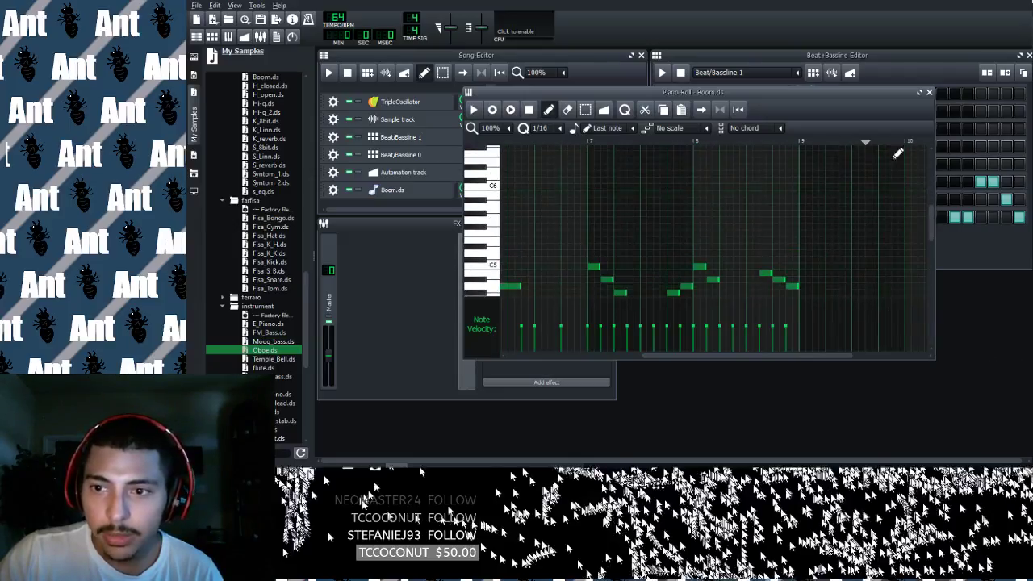
Maximize the piano roll and place two short descending notes above C7 at the start of bar 9.
{"action": "left_click", "coordinate": [918, 91]}
{"action": "left_click", "coordinate": [663, 189]}
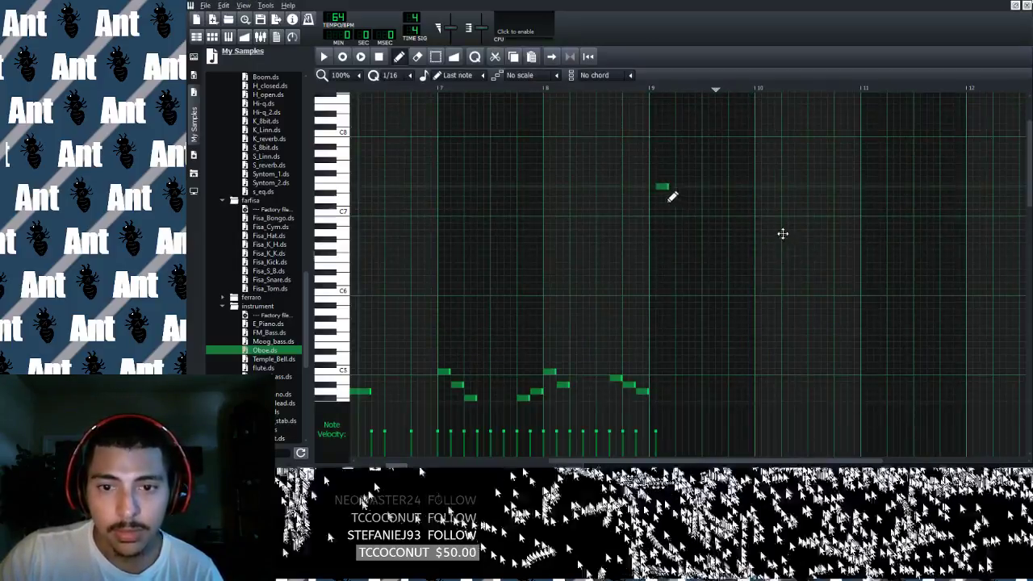
{"action": "left_click_drag", "start_coordinate": [664, 189], "coordinate": [656, 189]}
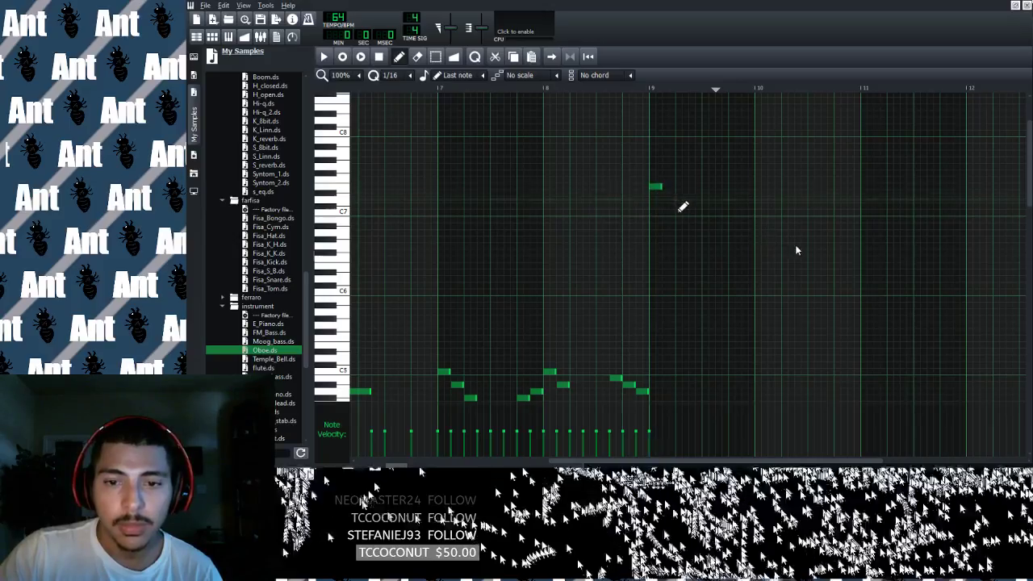
{"action": "left_click", "coordinate": [668, 192]}
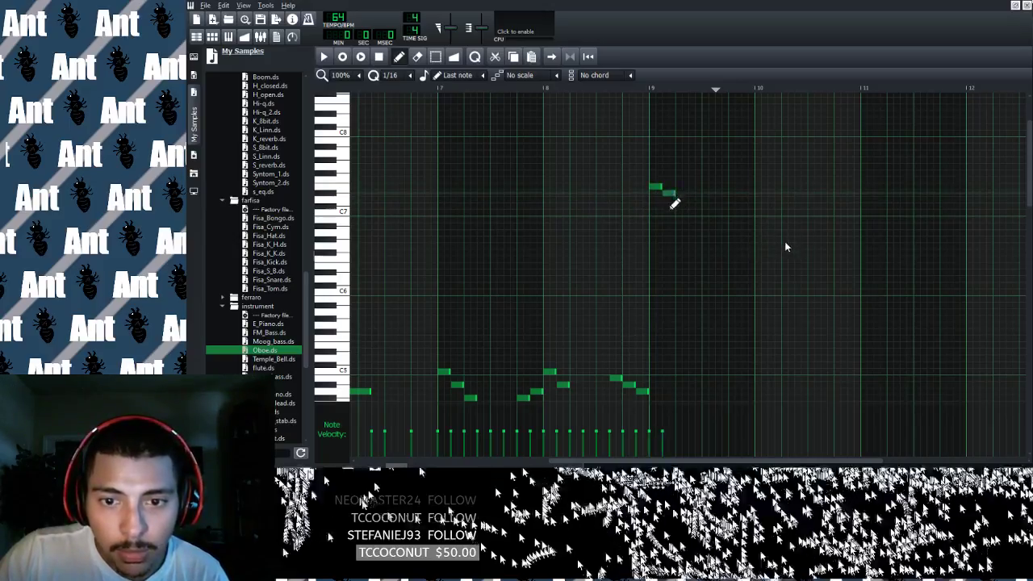
Add a third note in bar 9, raise it to just below C8, and lengthen it.
{"action": "left_click", "coordinate": [682, 179]}
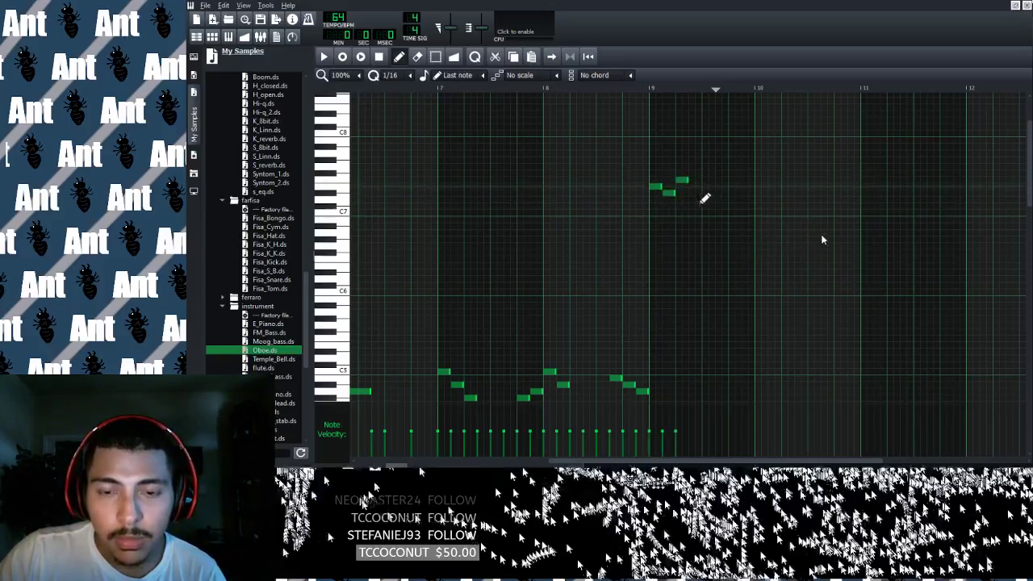
{"action": "left_click_drag", "start_coordinate": [685, 187], "coordinate": [690, 177]}
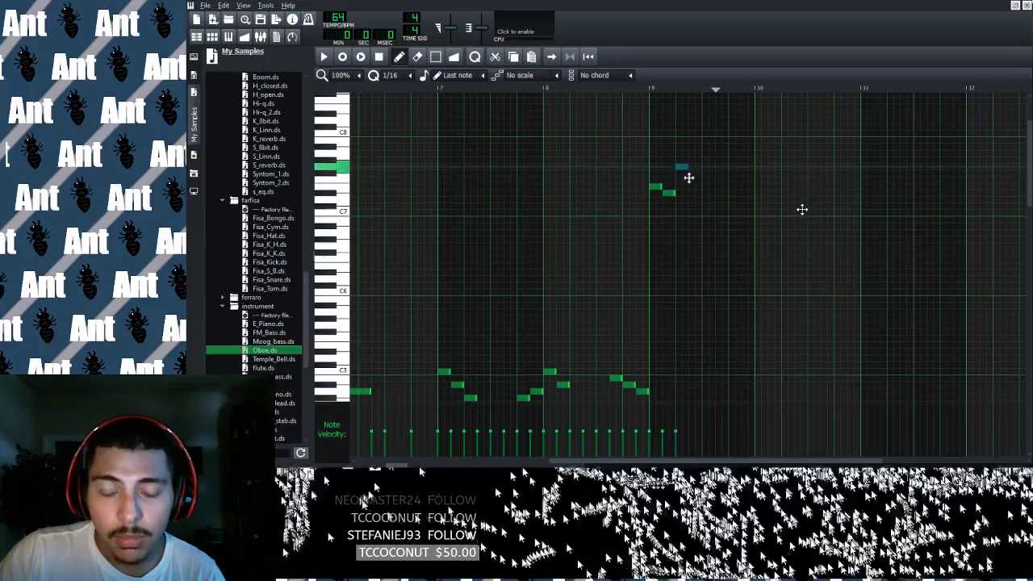
{"action": "left_click_drag", "start_coordinate": [690, 176], "coordinate": [689, 163]}
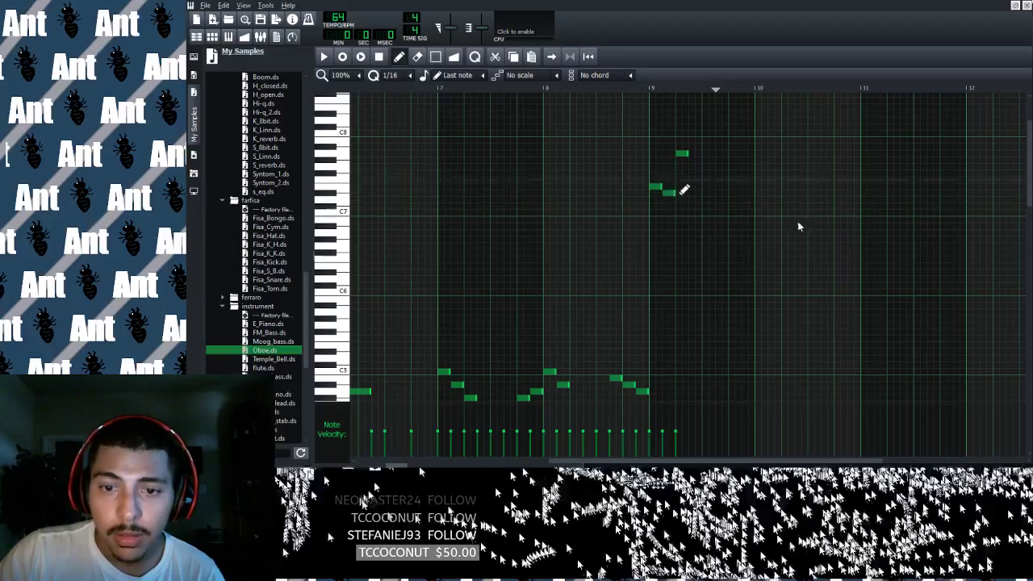
{"action": "left_click", "coordinate": [687, 163]}
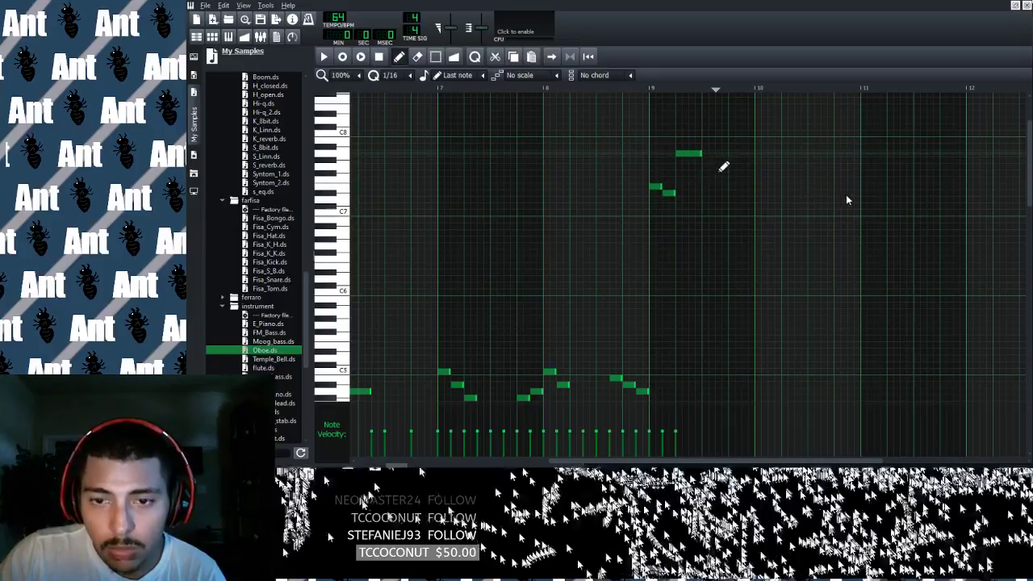
Add a very short note and a longer, lower note to fill the end of bar 9, and play from just before it.
{"action": "left_click", "coordinate": [723, 156]}
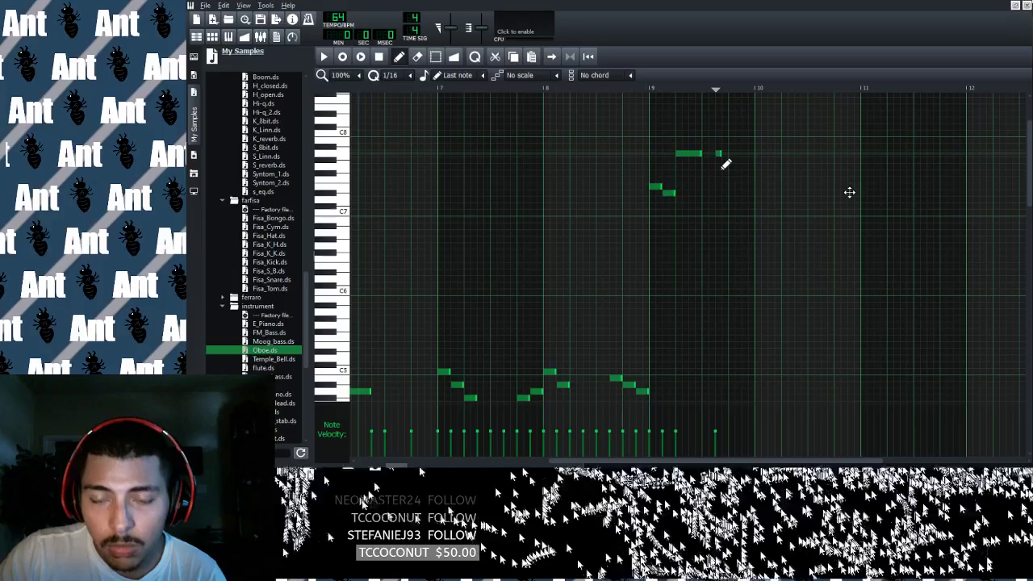
{"action": "left_click_drag", "start_coordinate": [727, 164], "coordinate": [738, 184]}
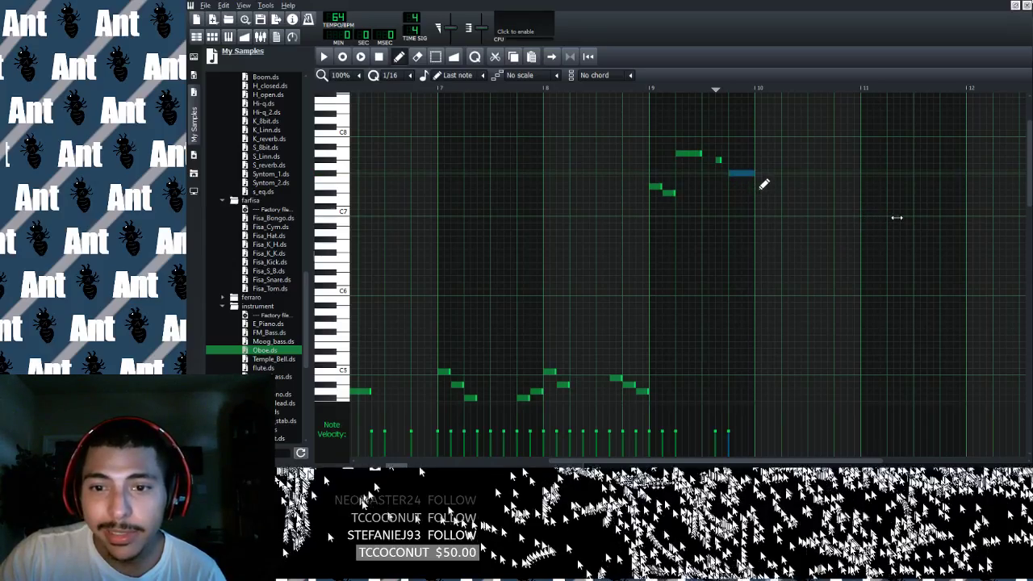
{"action": "left_click", "coordinate": [631, 91]}
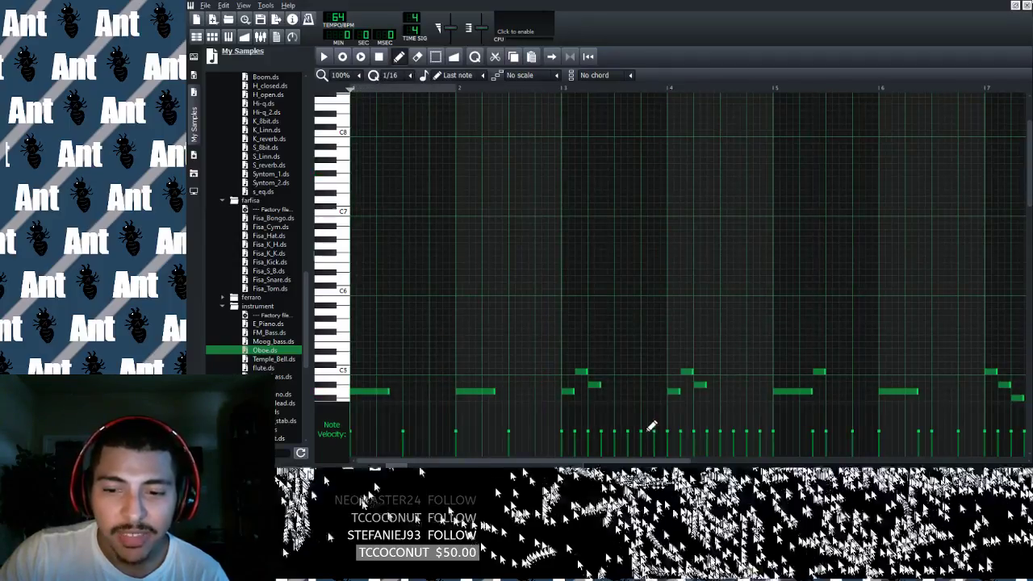
Lower the very short note in bar 9 and move it right before the last note, lengthen the high note, and play the result.
{"action": "scroll", "coordinate": [778, 243], "scroll_direction": "right", "scroll_amount": 6}
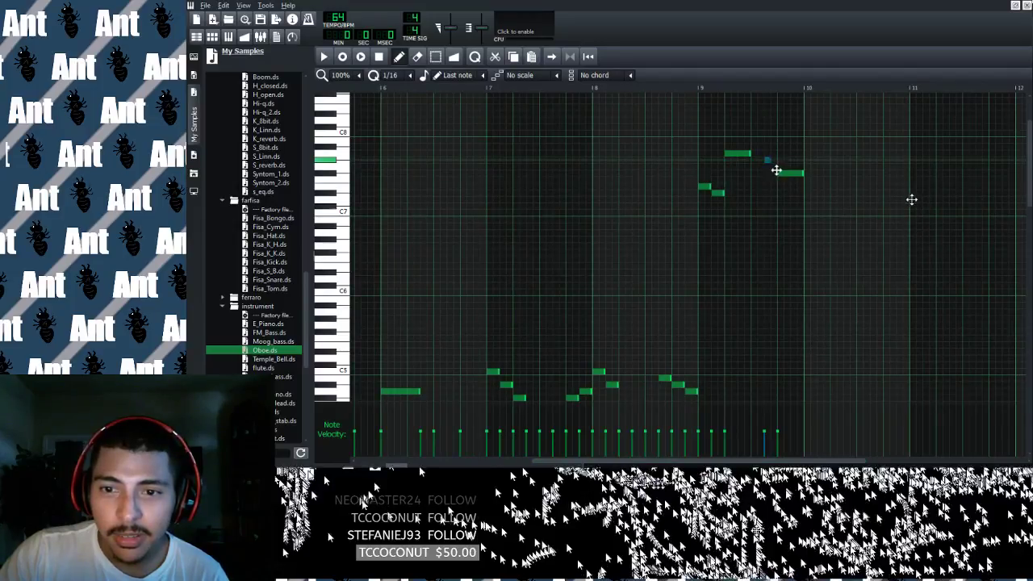
{"action": "mouse_move", "coordinate": [771, 162]}
{"action": "left_mouse_down"}
{"action": "mouse_move", "coordinate": [755, 153]}
{"action": "mouse_move", "coordinate": [781, 172]}
{"action": "left_mouse_up"}
{"action": "left_click", "coordinate": [680, 90]}
{"action": "key", "text": "space"}
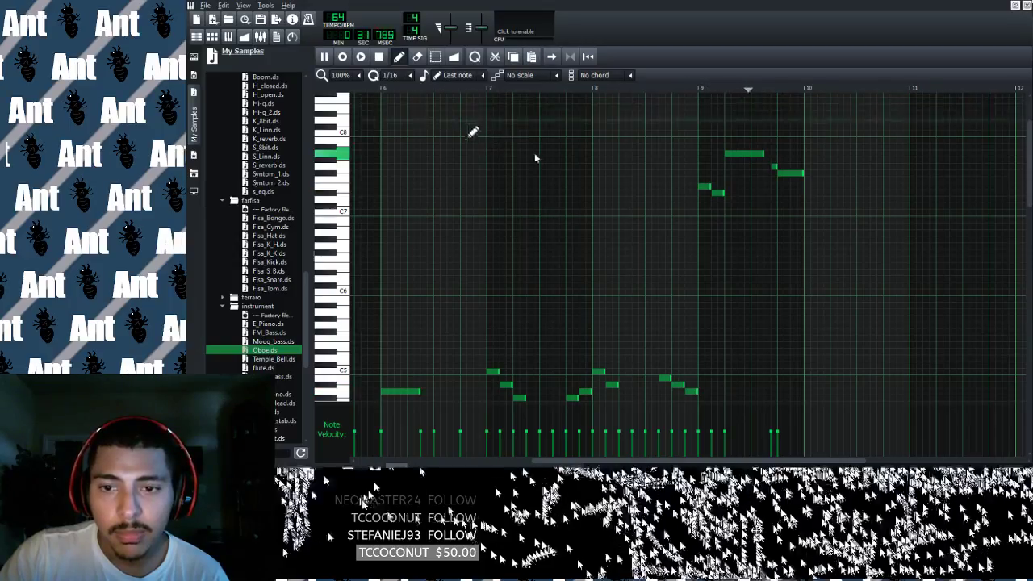
{"action": "key", "text": "space"}
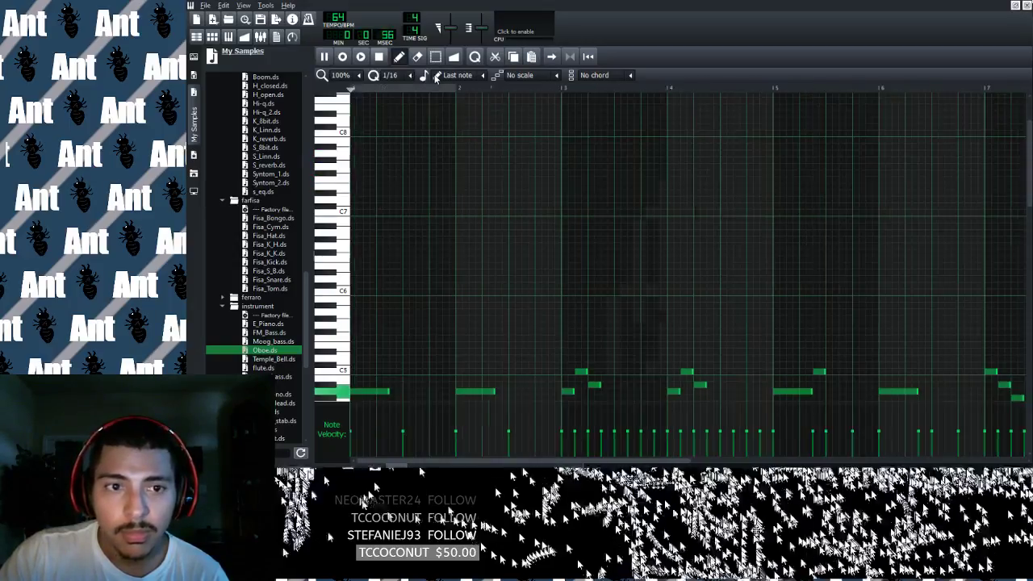
Select the melody notes that fill bars 5 and 6, leaving out the last note of bar 4.
{"action": "left_click_drag", "start_coordinate": [601, 461], "coordinate": [833, 454]}
{"action": "scroll", "coordinate": [696, 388], "scroll_direction": "down", "scroll_amount": 3}
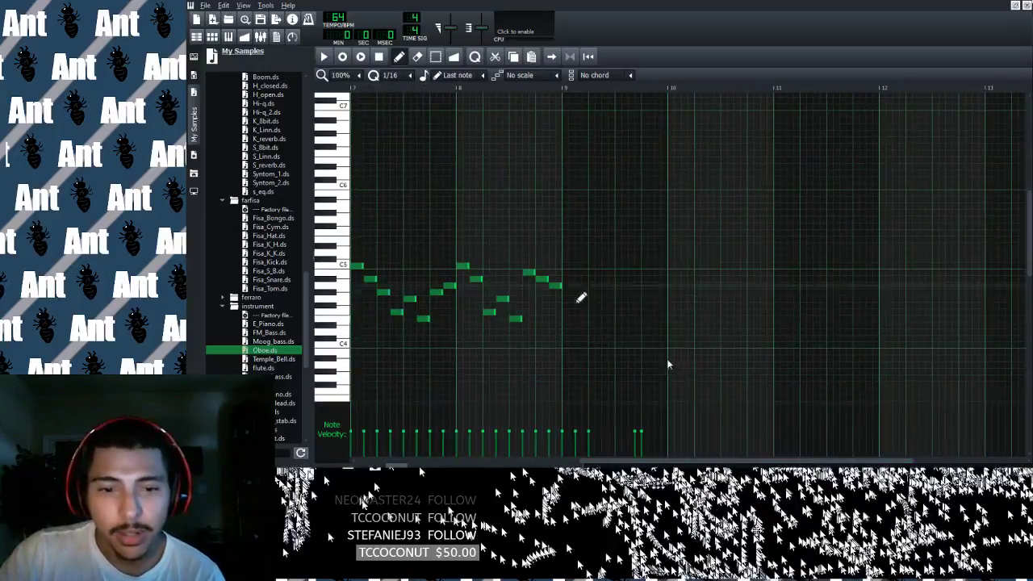
{"action": "scroll", "coordinate": [543, 374], "scroll_direction": "up", "scroll_amount": 3}
{"action": "scroll", "coordinate": [517, 379], "scroll_direction": "down", "scroll_amount": 2}
{"action": "left_click_drag", "start_coordinate": [726, 460], "coordinate": [593, 461]}
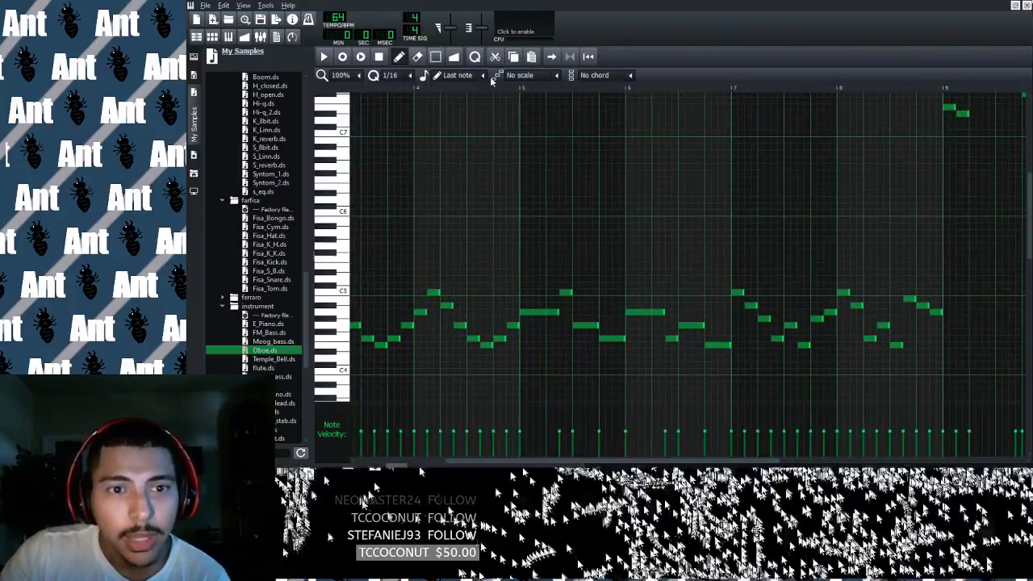
{"action": "left_click", "coordinate": [436, 57]}
{"action": "left_click_drag", "start_coordinate": [522, 277], "coordinate": [732, 382]}
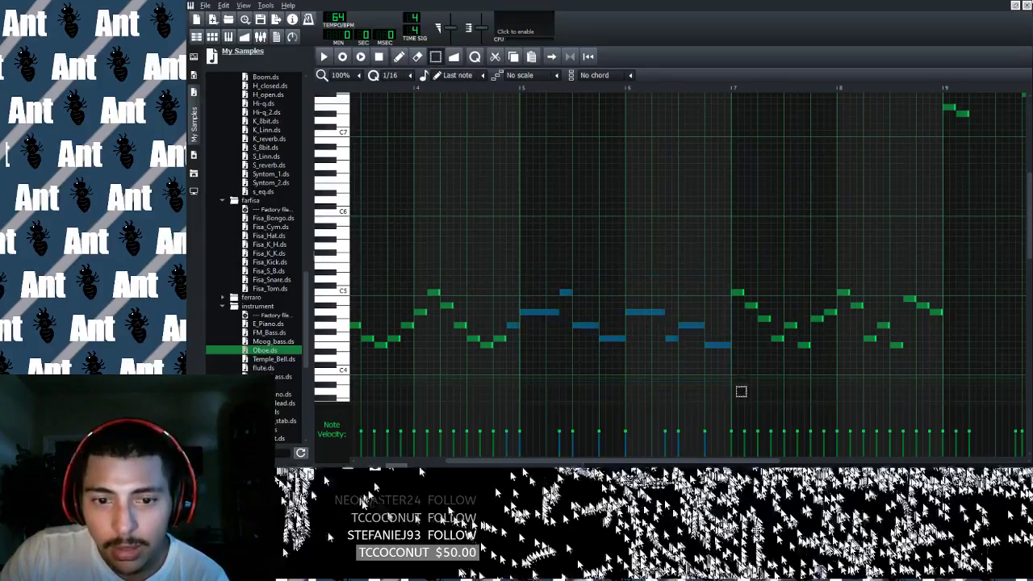
{"action": "left_click", "coordinate": [548, 252]}
{"action": "left_click_drag", "start_coordinate": [568, 315], "coordinate": [733, 392]}
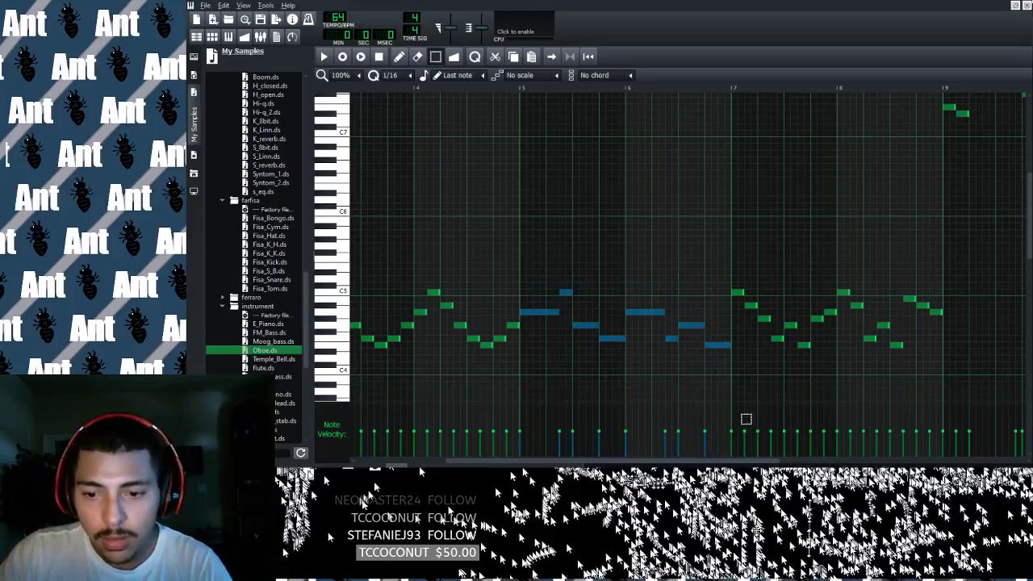
Paste a copy of the bars 5–6 phrase and move it so it starts at bar 9, below the high notes.
{"action": "left_click_drag", "start_coordinate": [740, 461], "coordinate": [886, 461]}
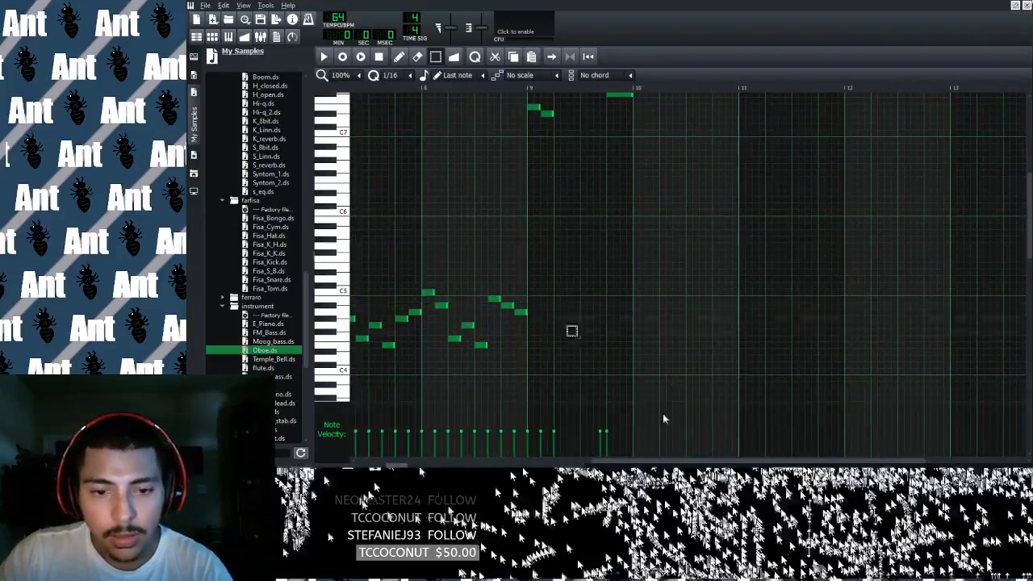
{"action": "left_click_drag", "start_coordinate": [672, 461], "coordinate": [433, 460]}
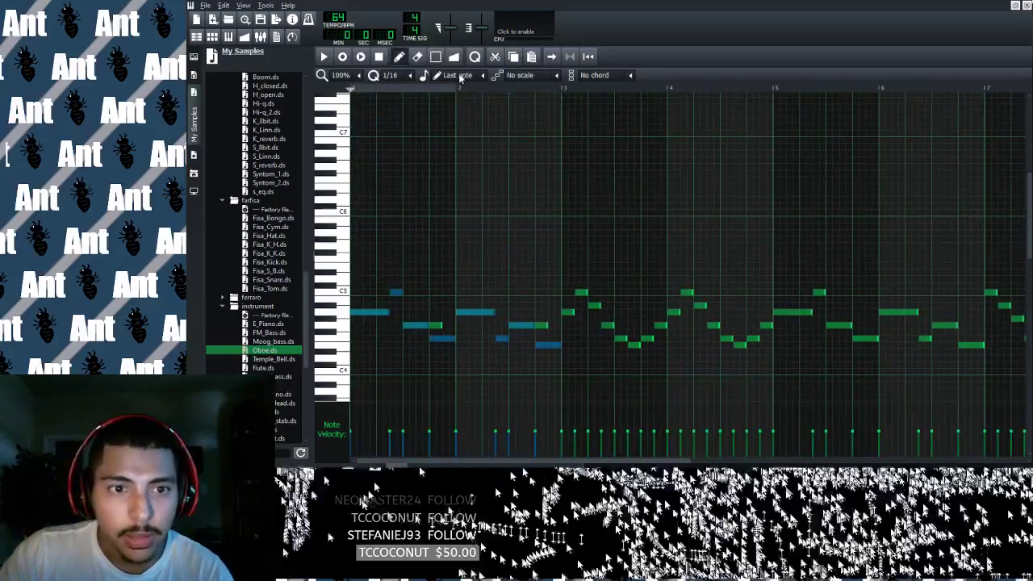
{"action": "left_click_drag", "start_coordinate": [406, 297], "coordinate": [932, 257]}
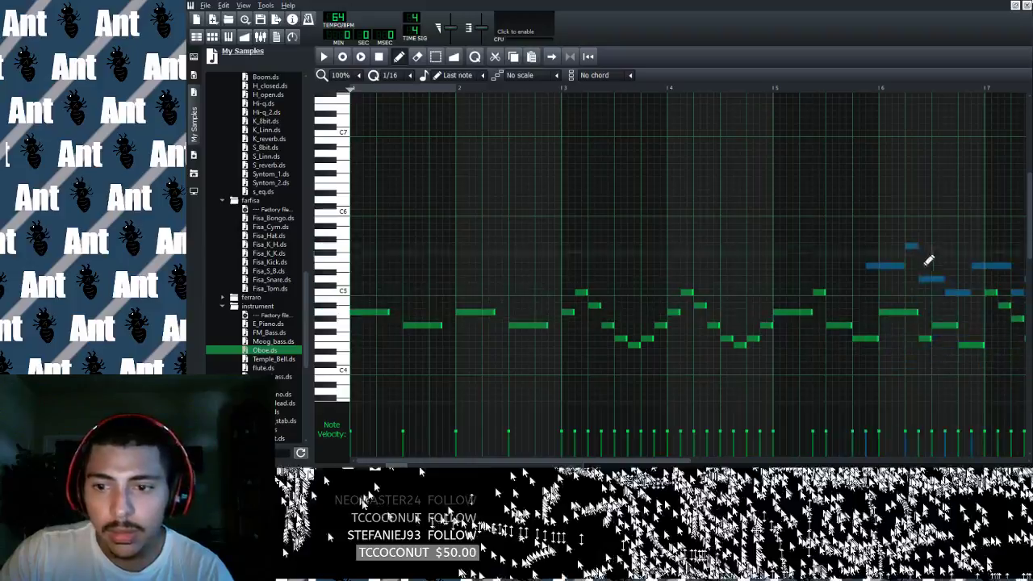
{"action": "left_click_drag", "start_coordinate": [565, 461], "coordinate": [730, 460]}
{"action": "left_click_drag", "start_coordinate": [434, 277], "coordinate": [769, 335]}
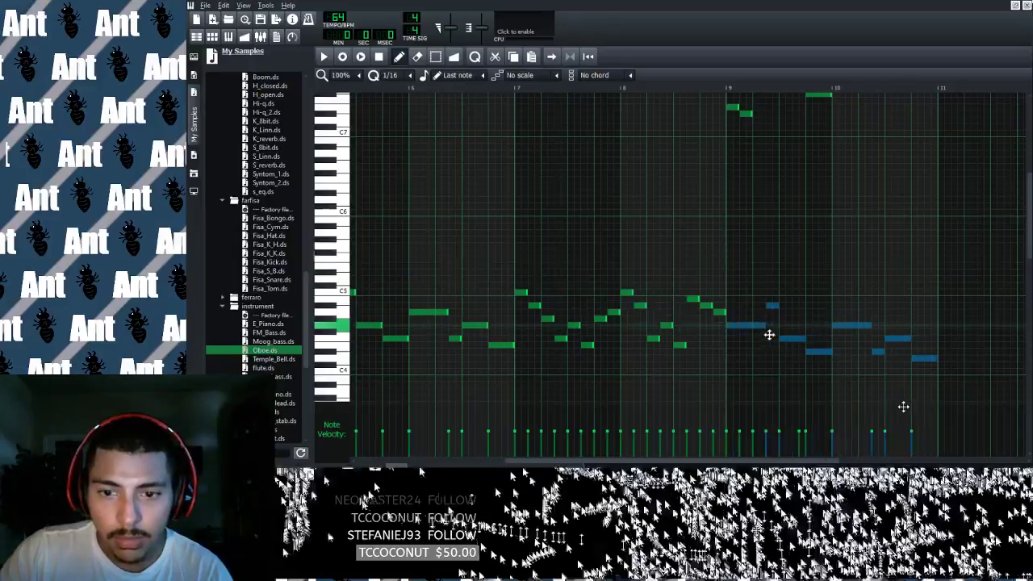
Raise the pasted phrase in bars 9 and 10 by two semitones and play from just before bar 9.
{"action": "left_click_drag", "start_coordinate": [710, 461], "coordinate": [560, 461]}
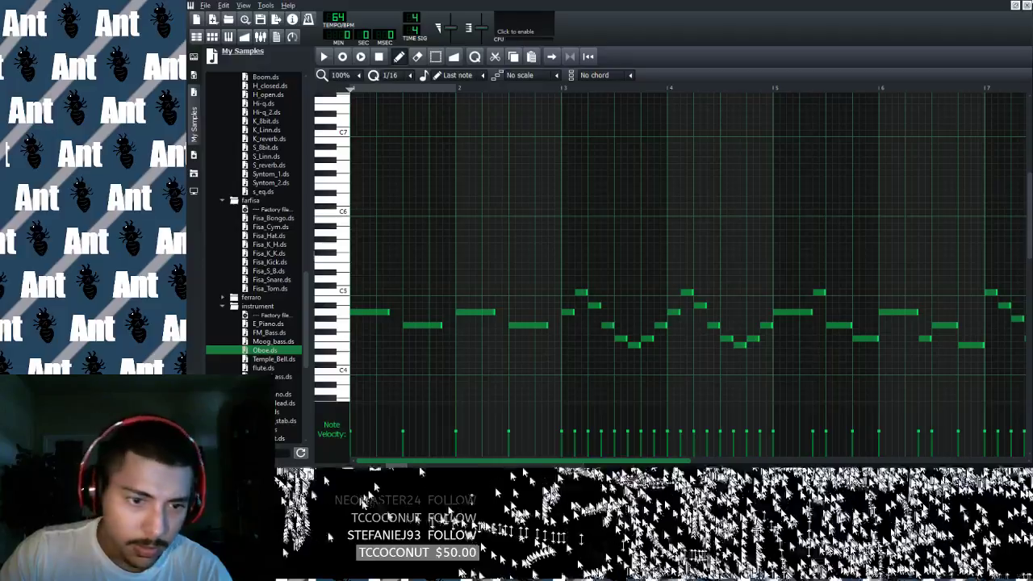
{"action": "left_click_drag", "start_coordinate": [649, 461], "coordinate": [857, 457]}
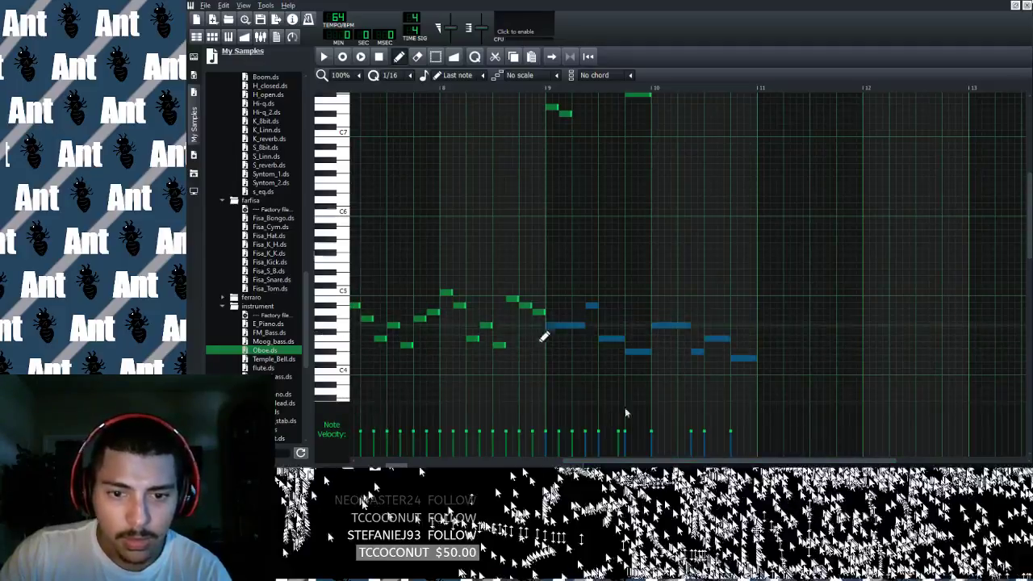
{"action": "left_click_drag", "start_coordinate": [556, 326], "coordinate": [559, 313]}
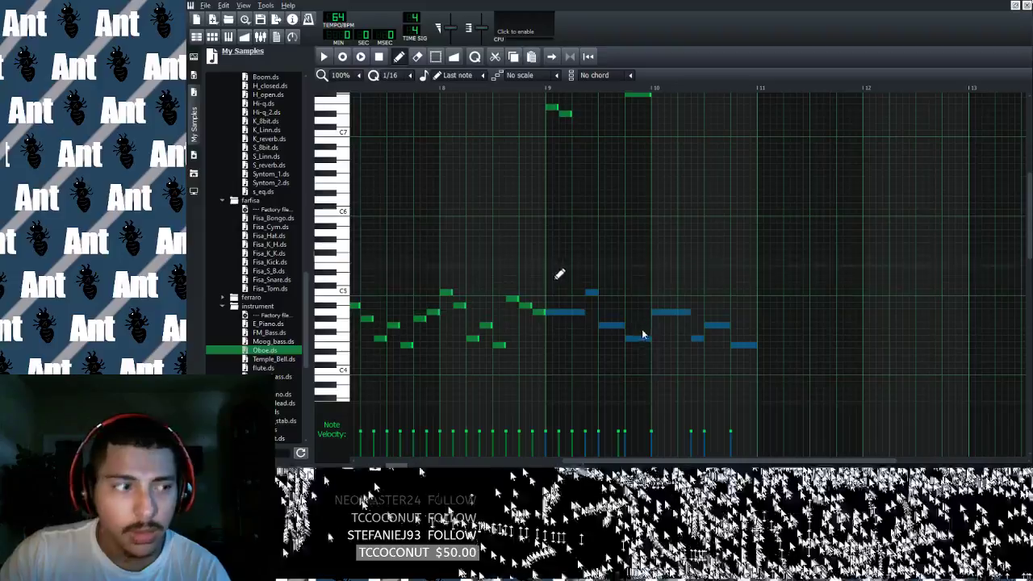
{"action": "left_click", "coordinate": [532, 90]}
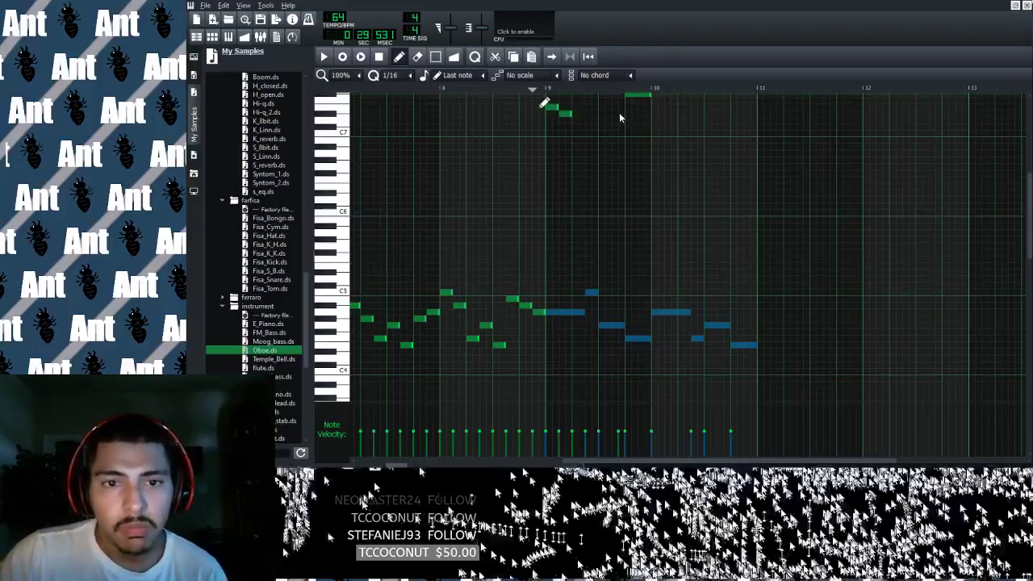
{"action": "key", "text": "space"}
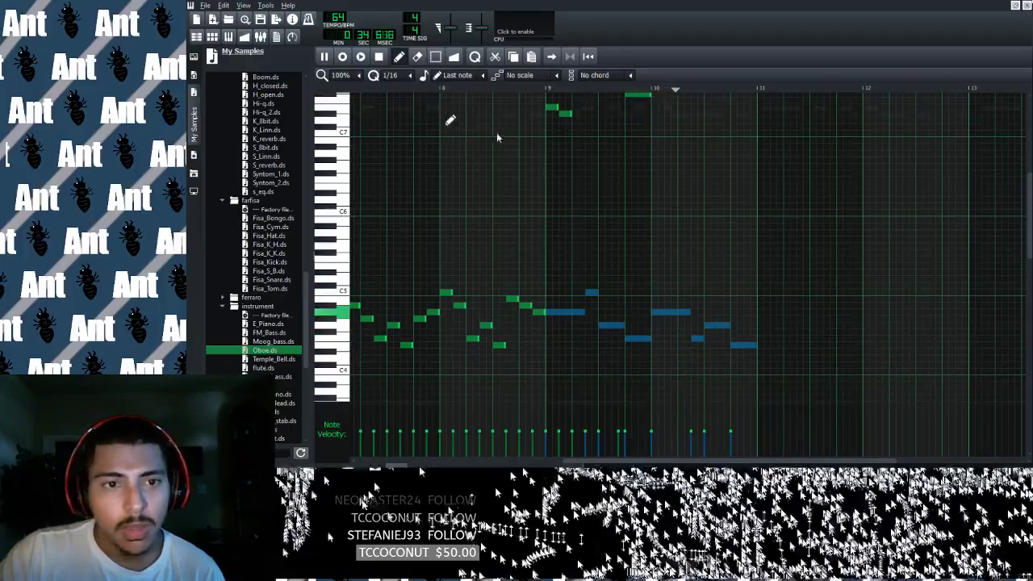
{"action": "left_click", "coordinate": [378, 57]}
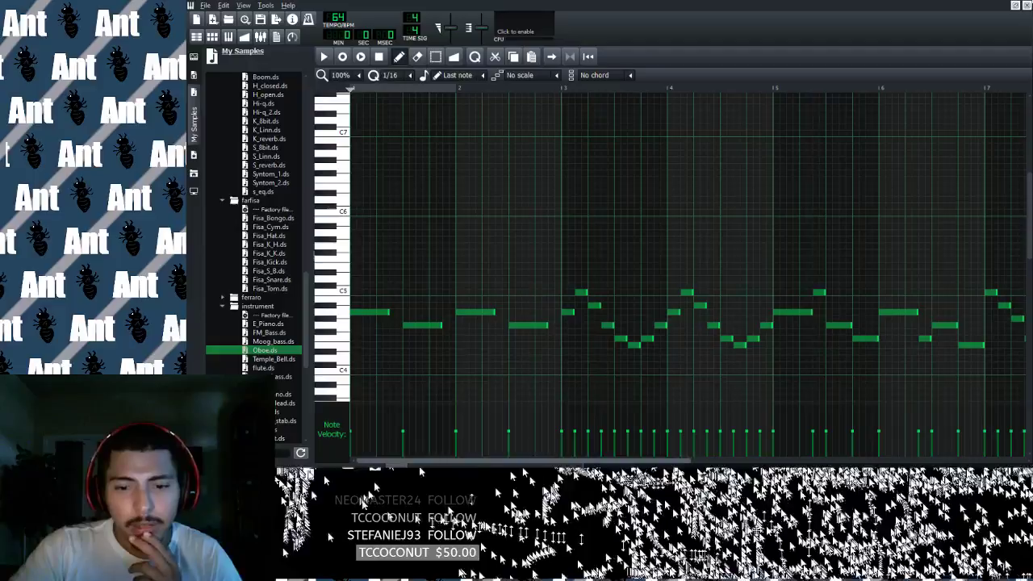
Lower the last note of bar 8 by one semitone and play the passage from within bar 8.
{"action": "left_click_drag", "start_coordinate": [676, 461], "coordinate": [843, 457]}
{"action": "scroll", "coordinate": [736, 366], "scroll_direction": "up", "scroll_amount": 2}
{"action": "left_click", "coordinate": [644, 90]}
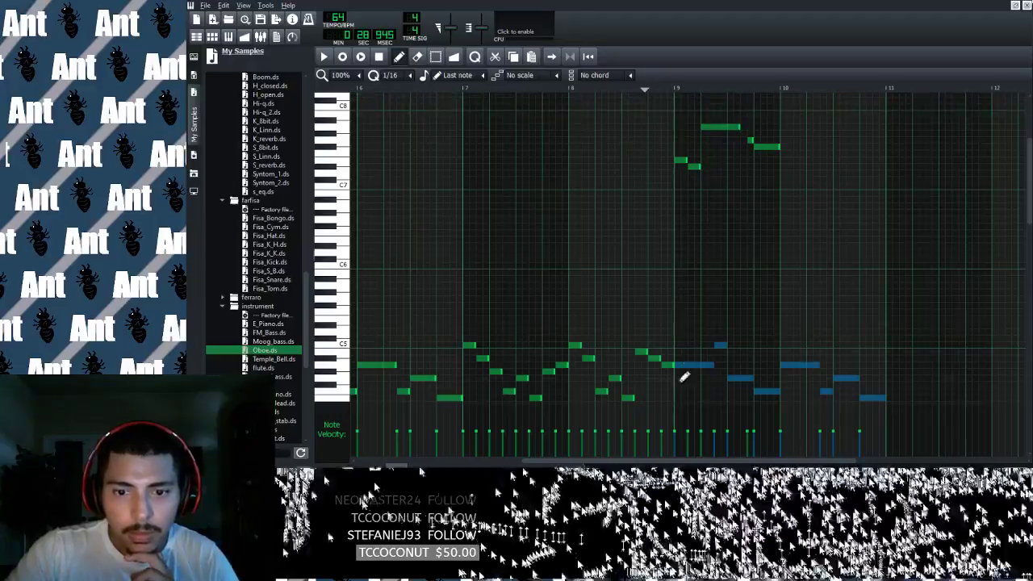
{"action": "left_click_drag", "start_coordinate": [668, 366], "coordinate": [667, 373]}
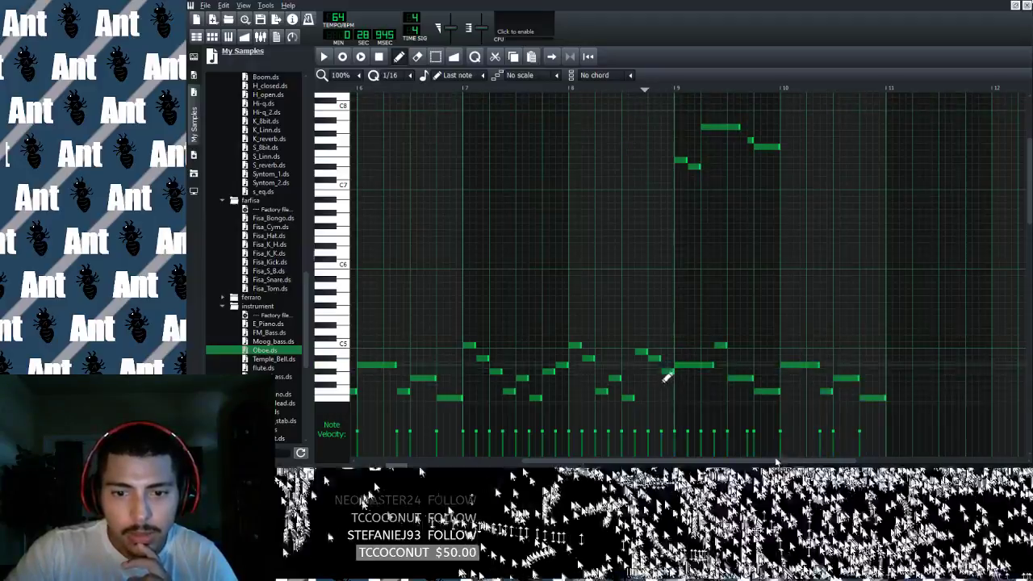
{"action": "left_click", "coordinate": [609, 90]}
{"action": "key", "text": "space"}
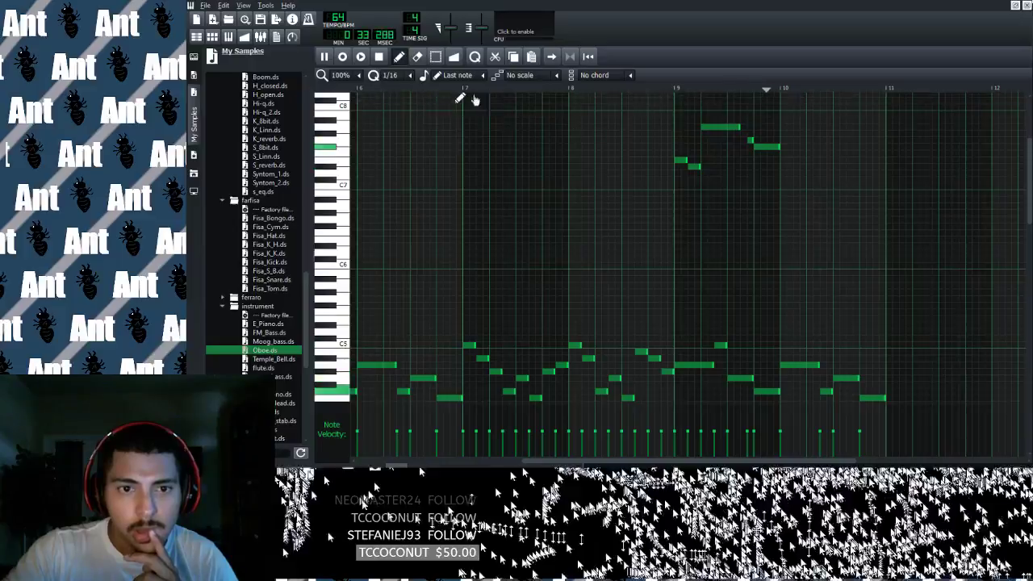
{"action": "key", "text": "space"}
Shorten the long high note in bar 9, then lengthen the very short note and shift the last two high notes left to follow it.
{"action": "left_click_drag", "start_coordinate": [643, 460], "coordinate": [843, 456]}
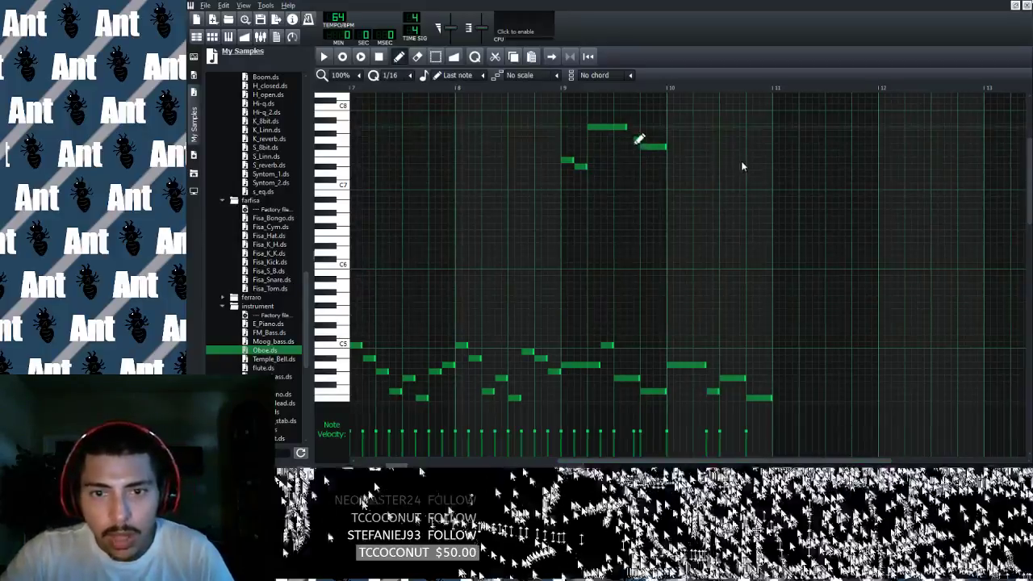
{"action": "left_click_drag", "start_coordinate": [626, 128], "coordinate": [613, 128]}
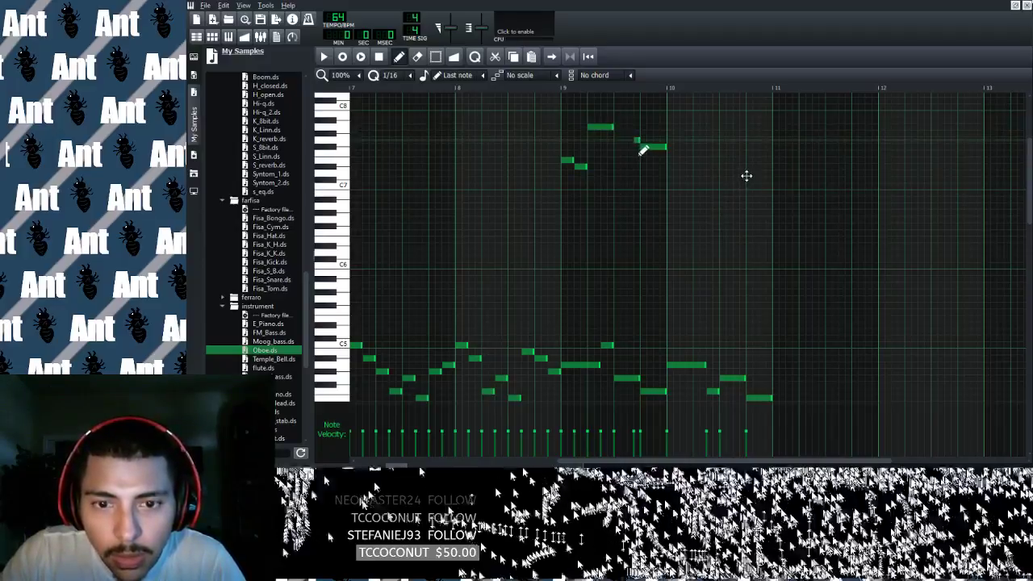
{"action": "left_click_drag", "start_coordinate": [623, 140], "coordinate": [625, 140]}
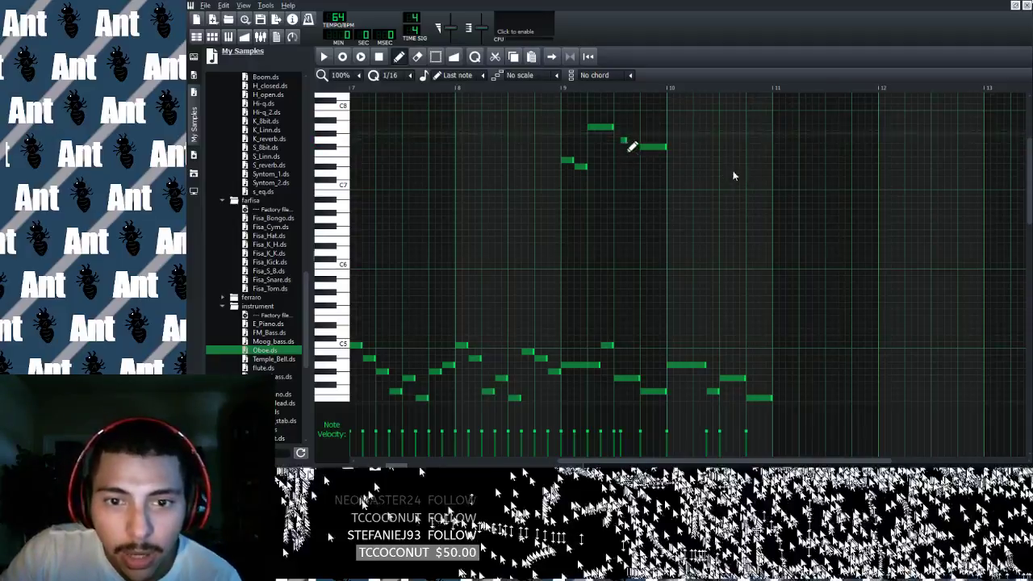
{"action": "left_click_drag", "start_coordinate": [623, 141], "coordinate": [645, 155]}
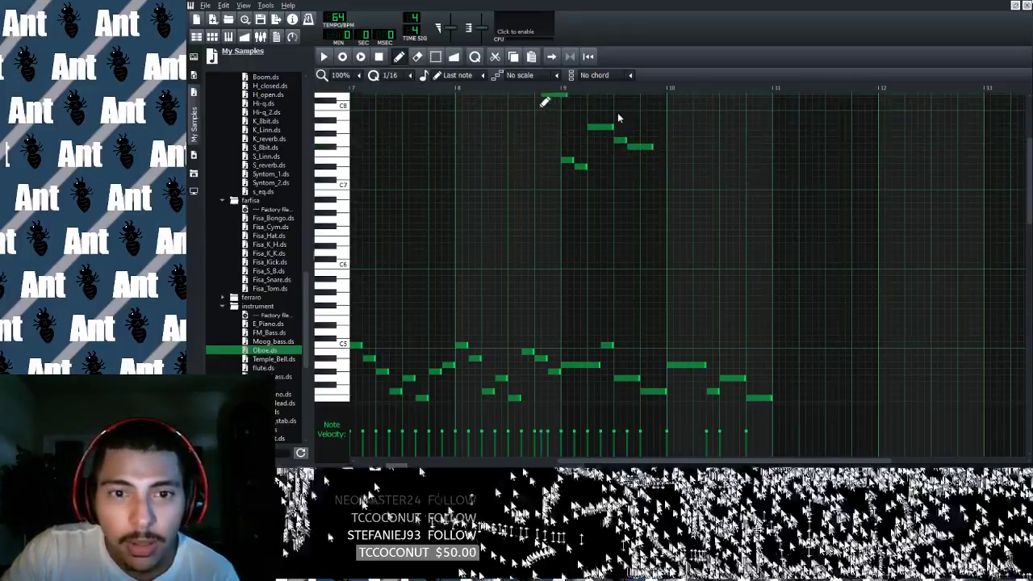
Delete the stray note above C8 just before bar 9 and play the tightened high phrase.
{"action": "right_click", "coordinate": [559, 96]}
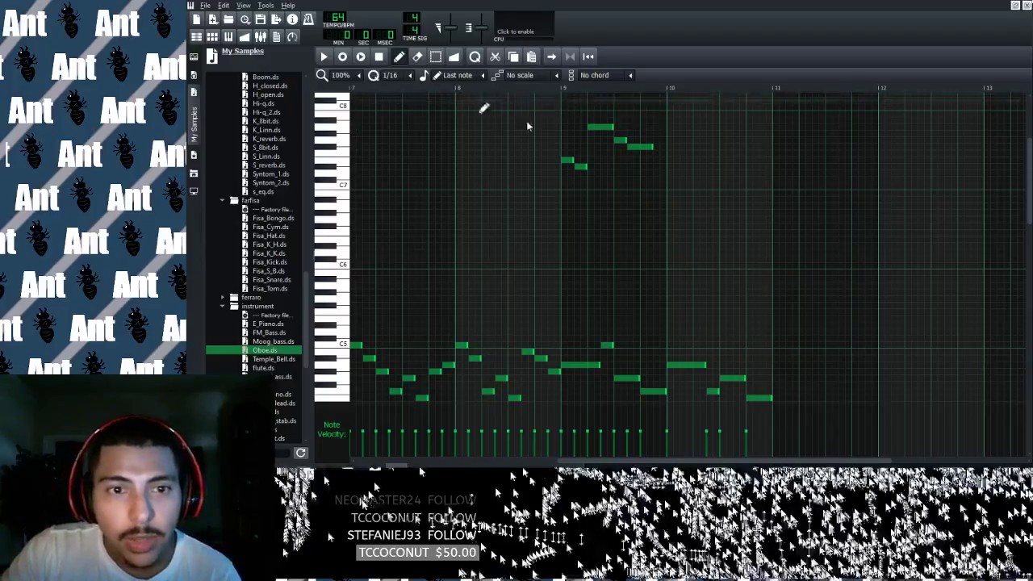
{"action": "key", "text": "space"}
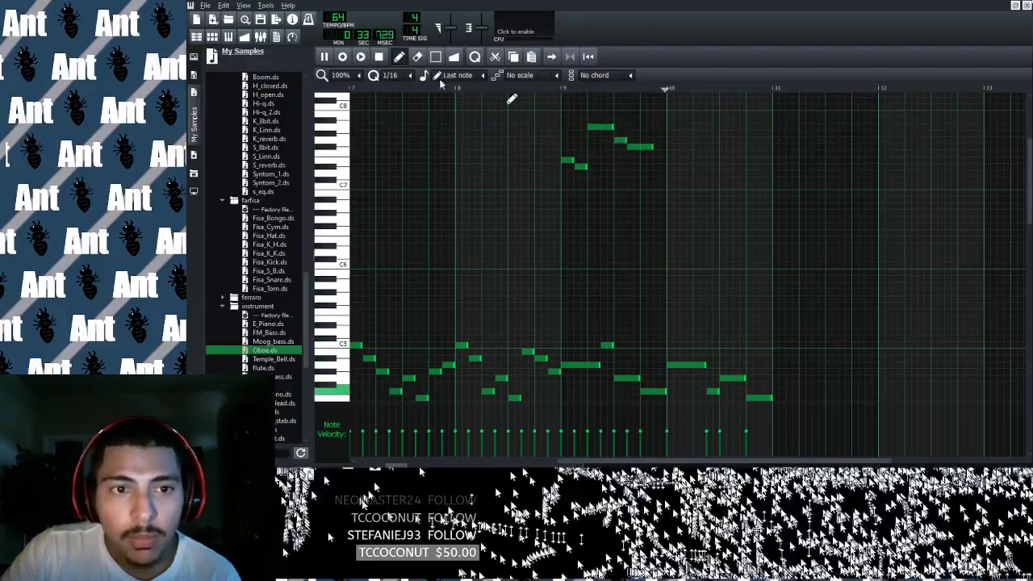
{"action": "left_click", "coordinate": [379, 56]}
Lengthen the long high note in bar 9 slightly, shift the two notes after it right to match, and play the result.
{"action": "left_click_drag", "start_coordinate": [644, 461], "coordinate": [807, 436]}
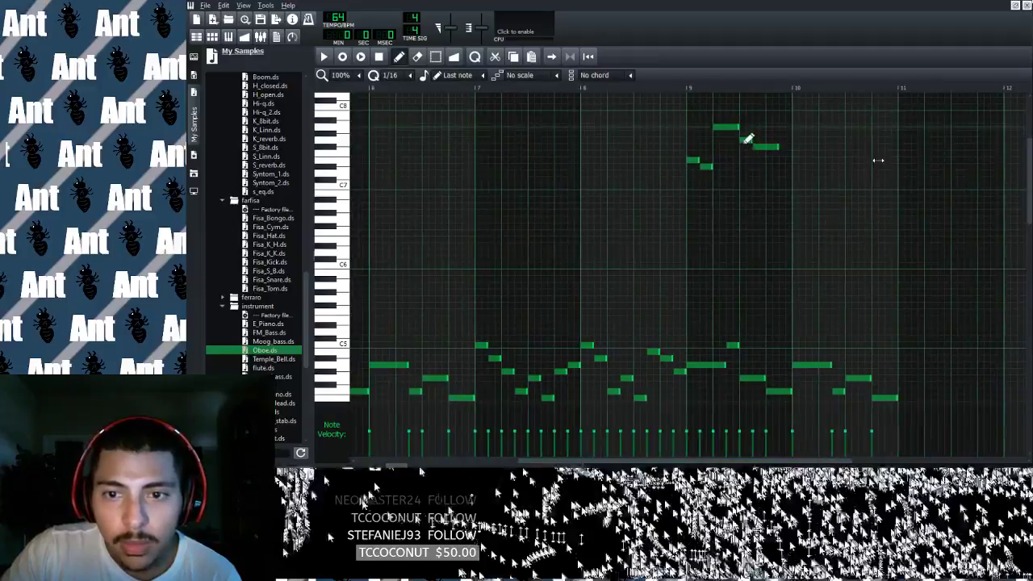
{"action": "left_click_drag", "start_coordinate": [741, 128], "coordinate": [767, 151]}
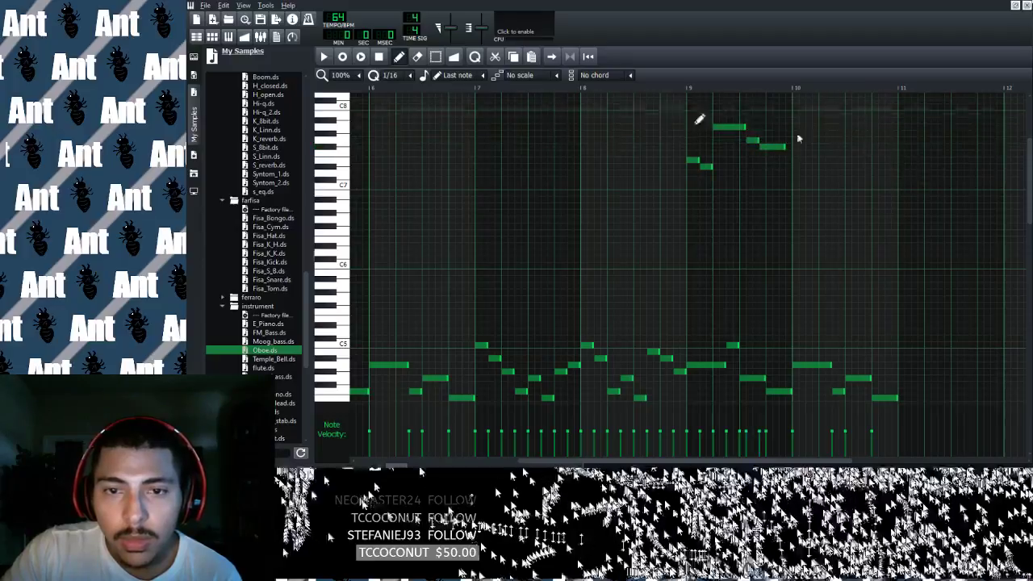
{"action": "left_click", "coordinate": [674, 88]}
{"action": "key", "text": "space"}
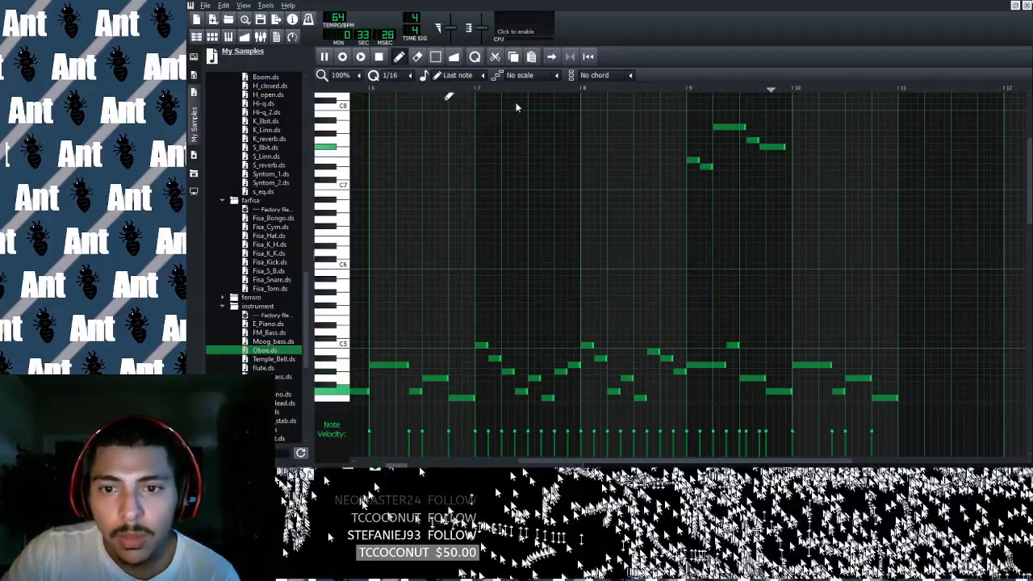
{"action": "key", "text": "space"}
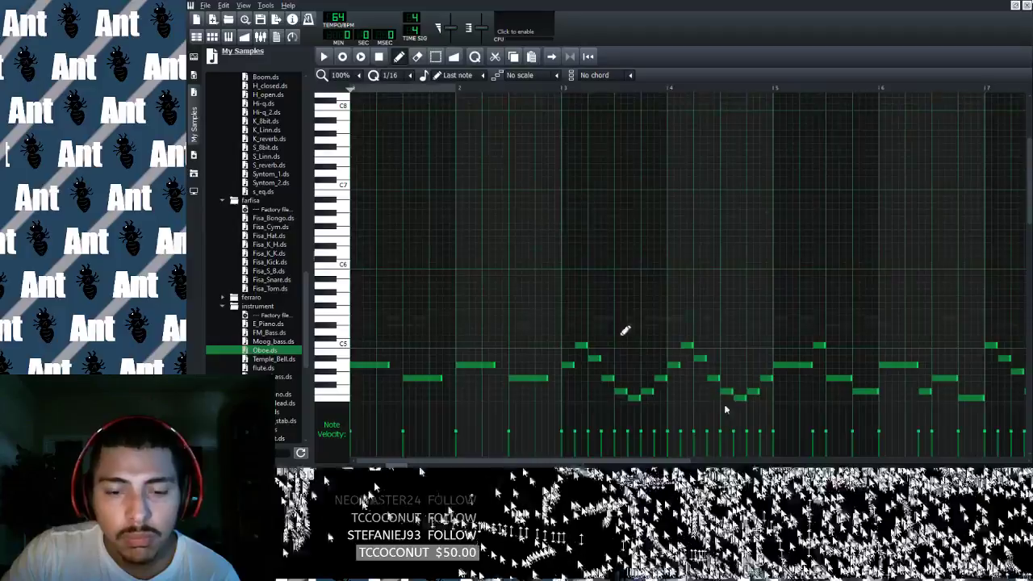
Select the five high notes in bar 9, lower them by one octave, and play from bar 8.
{"action": "left_click_drag", "start_coordinate": [651, 461], "coordinate": [844, 438]}
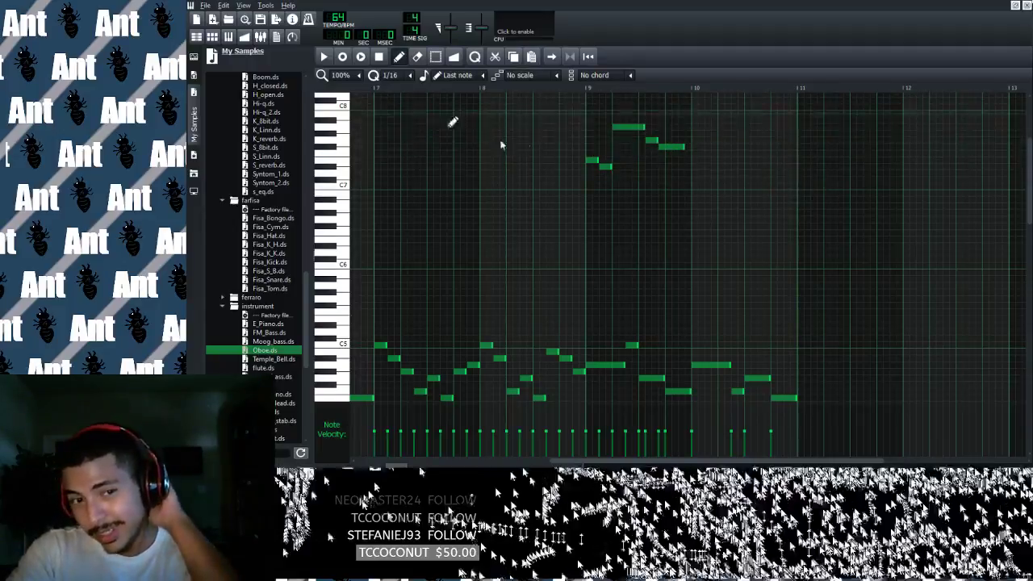
{"action": "left_click", "coordinate": [435, 56]}
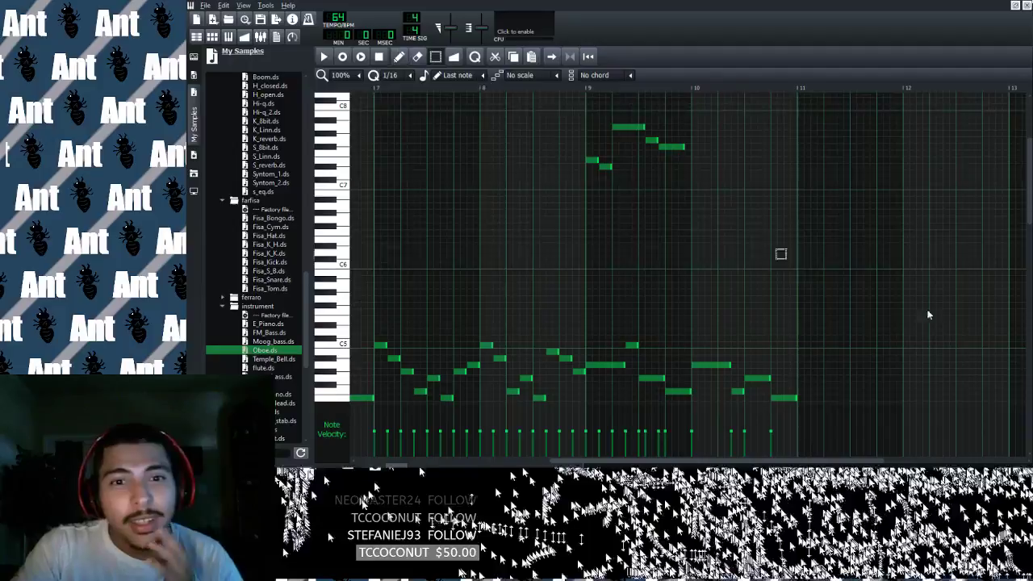
{"action": "left_click_drag", "start_coordinate": [700, 206], "coordinate": [702, 205]}
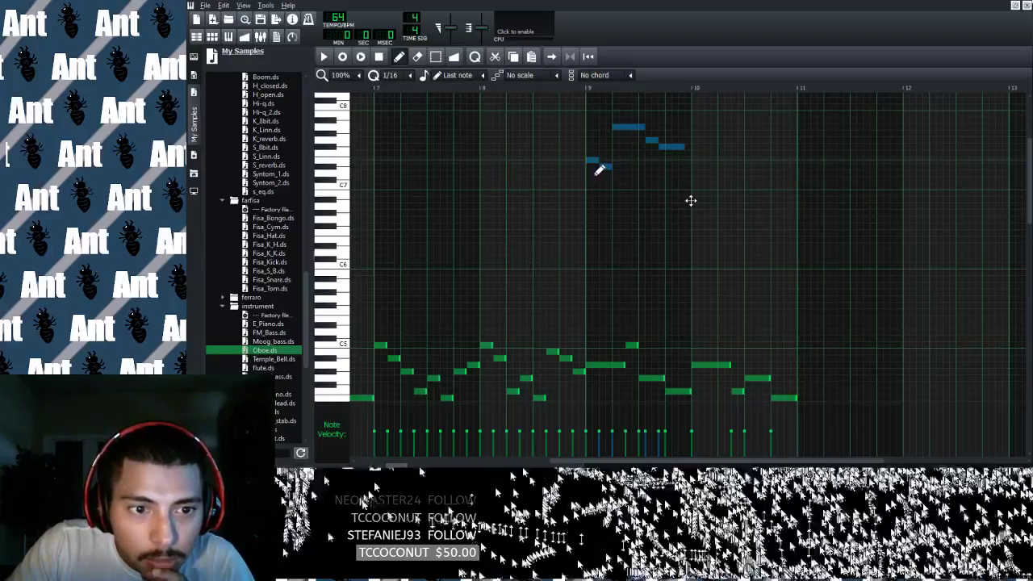
{"action": "left_click_drag", "start_coordinate": [599, 170], "coordinate": [608, 249]}
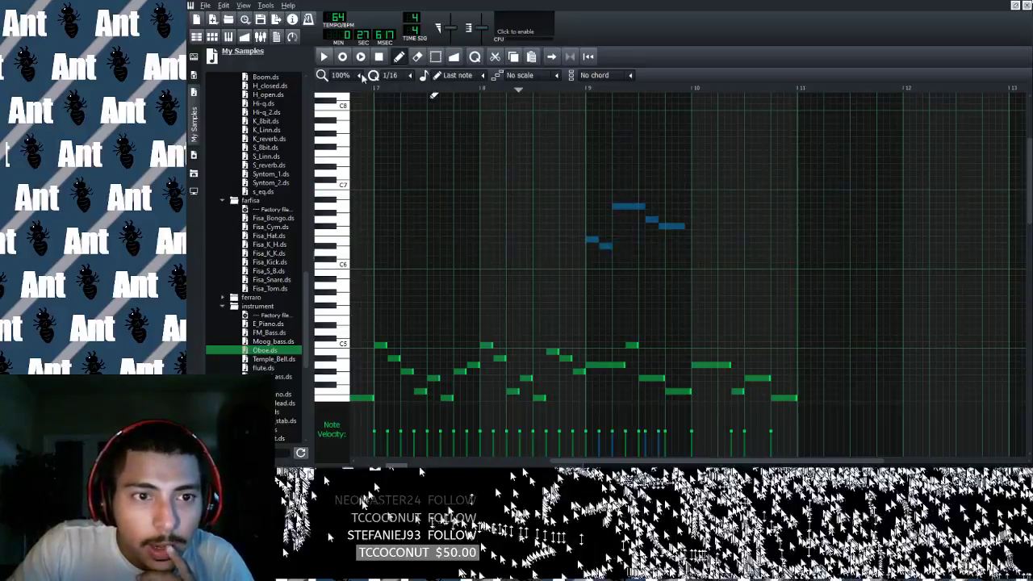
{"action": "key", "text": "space"}
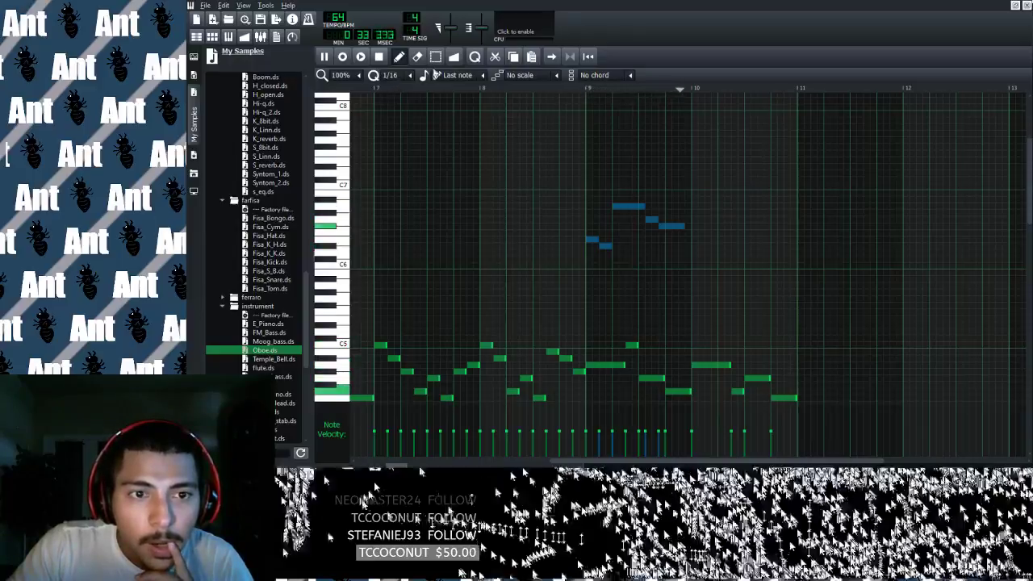
{"action": "key", "text": "space"}
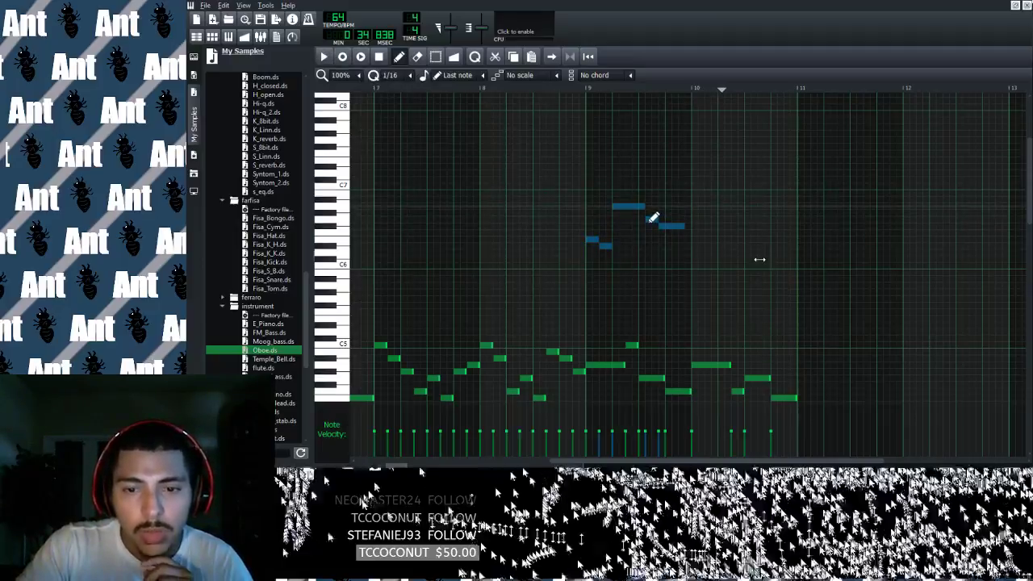
Shorten the long high note in bar 9, shift the two notes after it left to follow directly, and play from before bar 9.
{"action": "left_click_drag", "start_coordinate": [644, 207], "coordinate": [635, 209]}
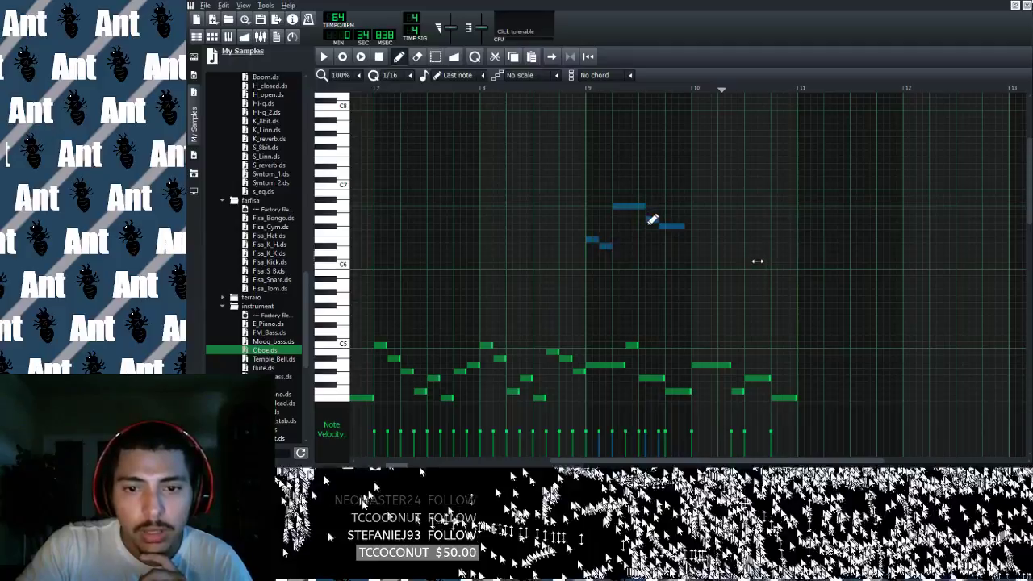
{"action": "left_click", "coordinate": [676, 201]}
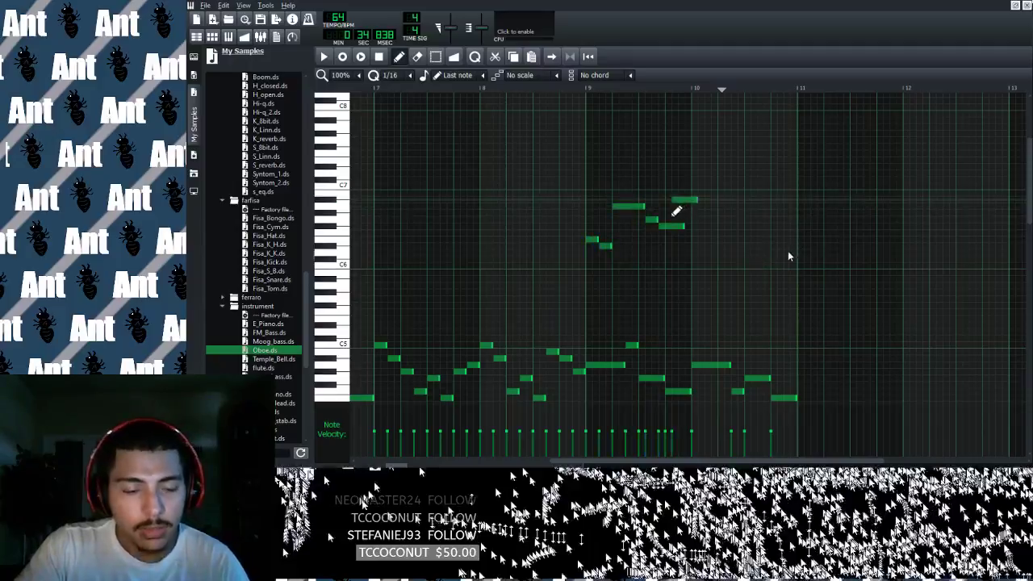
{"action": "key", "text": "ctrl+z"}
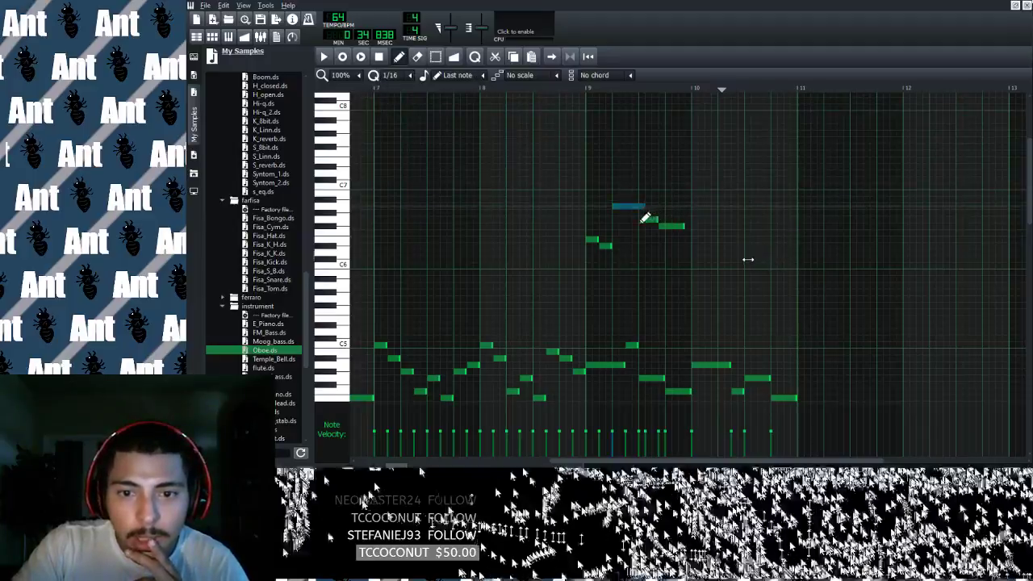
{"action": "left_click_drag", "start_coordinate": [635, 208], "coordinate": [636, 207]}
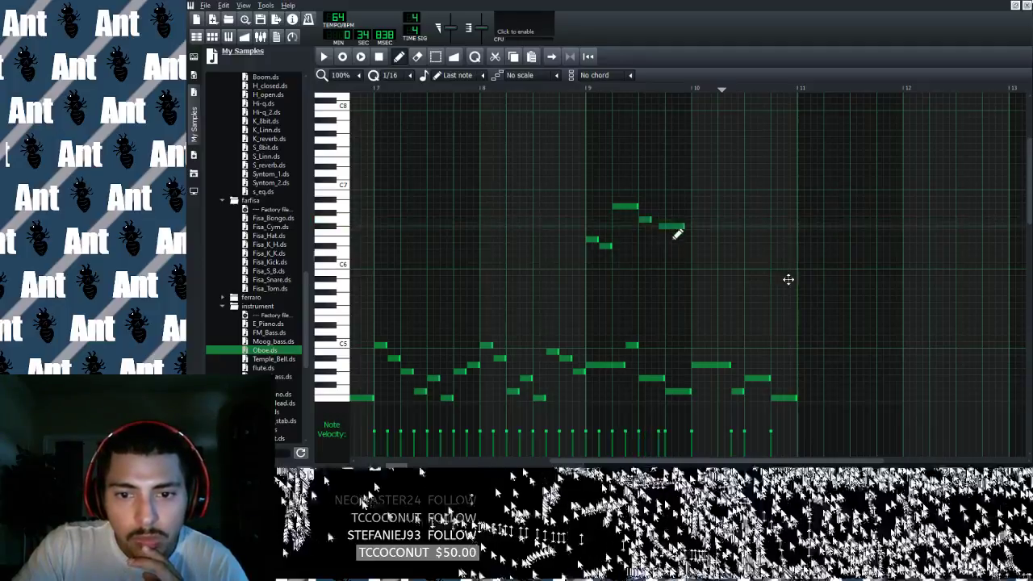
{"action": "left_click", "coordinate": [560, 89]}
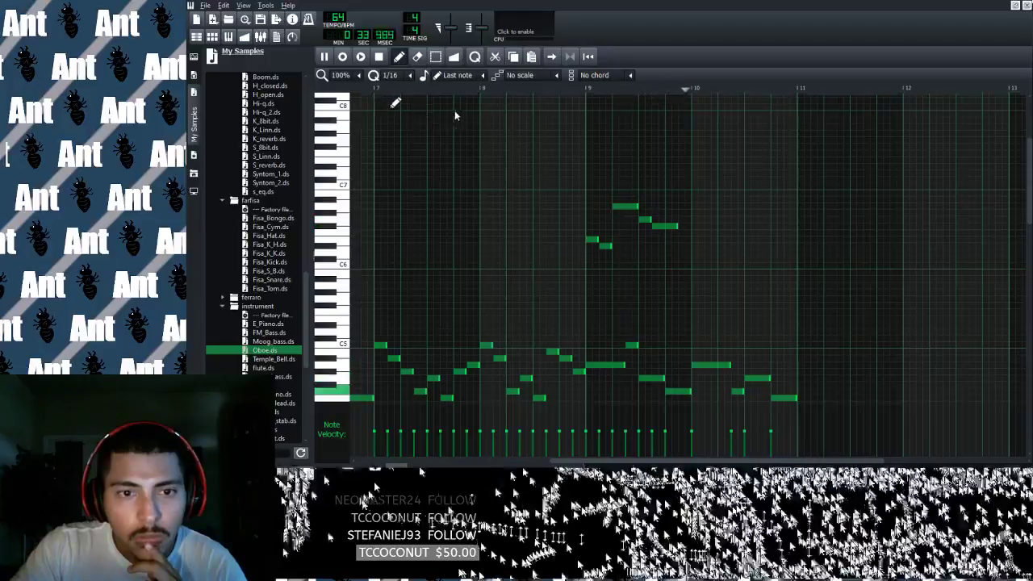
{"action": "left_click", "coordinate": [378, 56]}
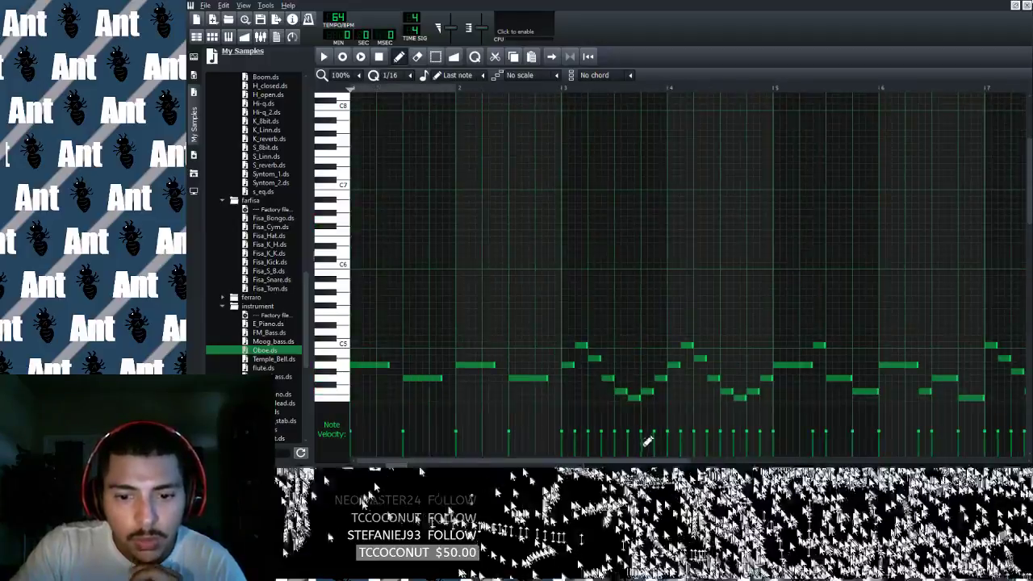
Continue the high phrase into bar 10 with four short notes that rise for three notes and step down on the fourth.
{"action": "left_click_drag", "start_coordinate": [664, 460], "coordinate": [840, 444]}
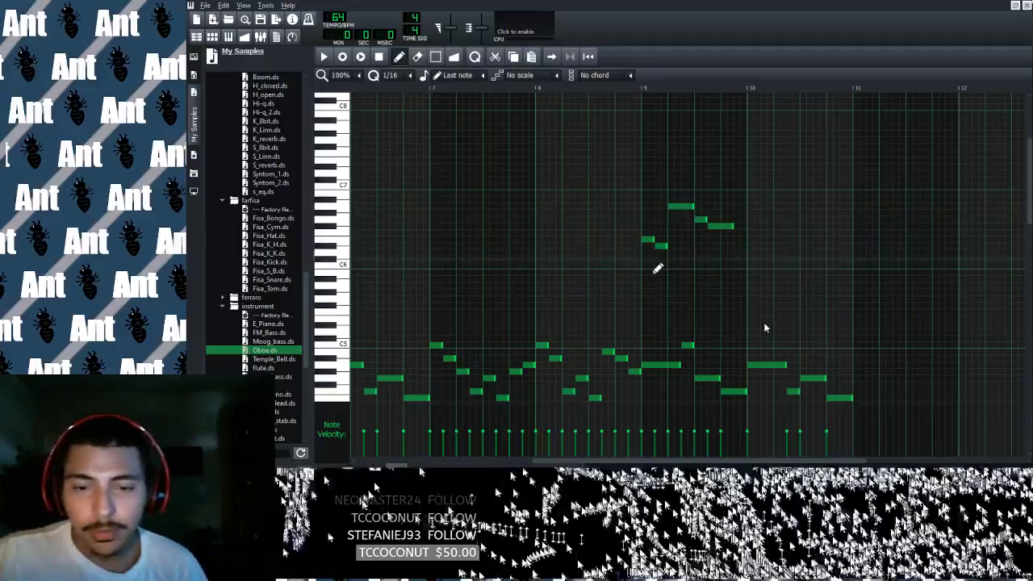
{"action": "left_click", "coordinate": [746, 247]}
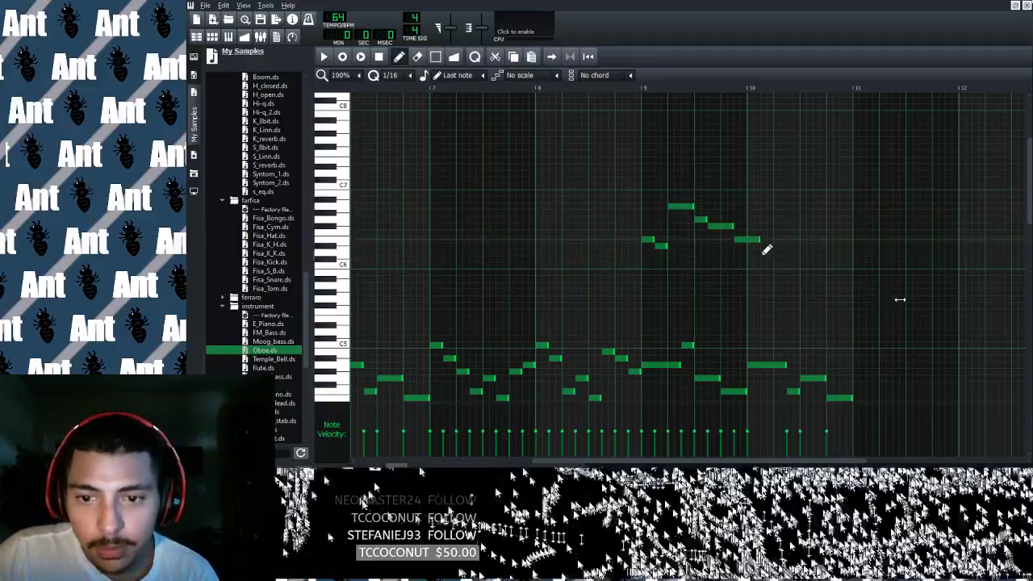
{"action": "left_click", "coordinate": [754, 224]}
{"action": "left_click_drag", "start_coordinate": [757, 222], "coordinate": [764, 244]}
{"action": "left_click", "coordinate": [774, 221]}
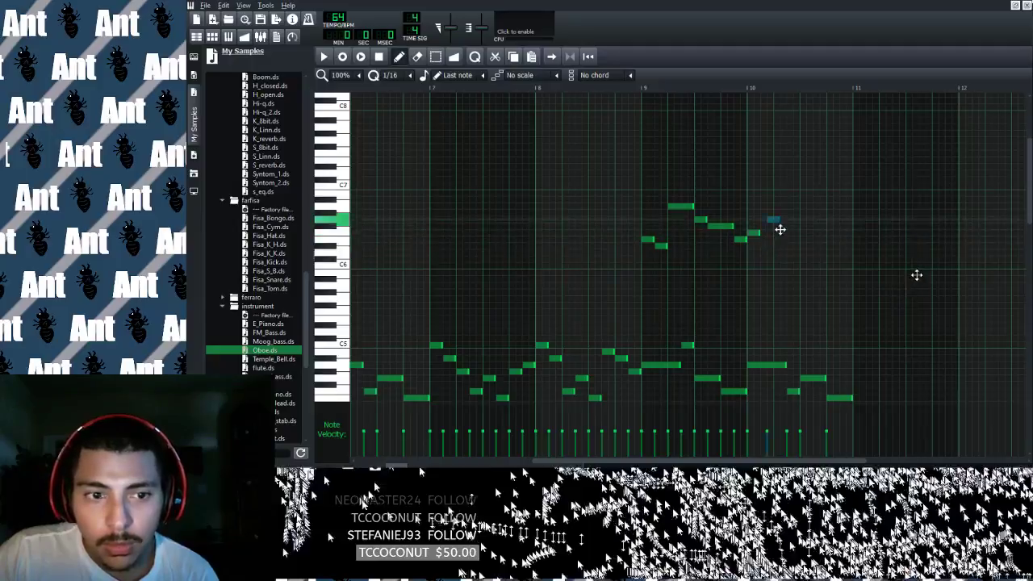
{"action": "left_click", "coordinate": [774, 221]}
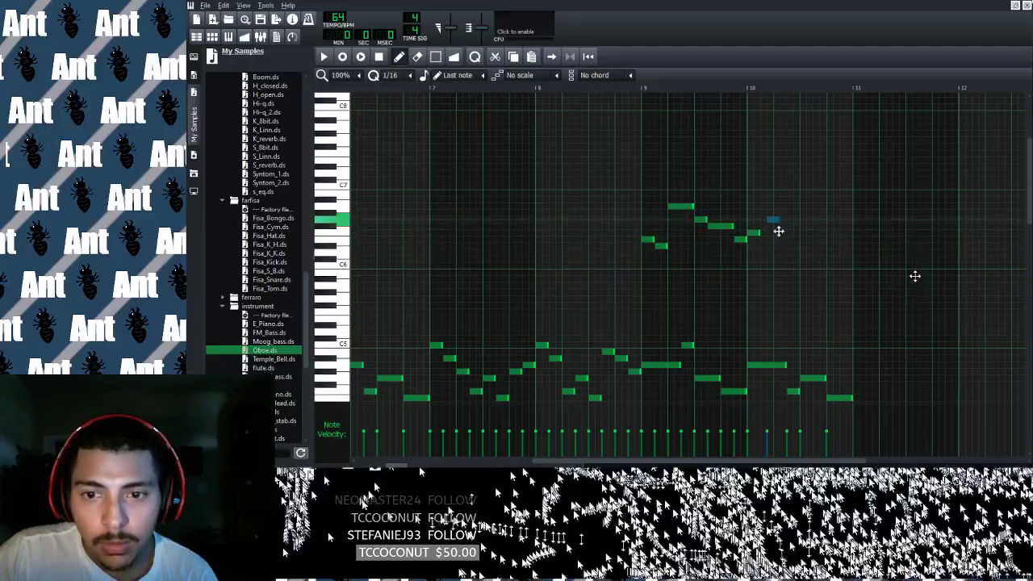
{"action": "left_click", "coordinate": [786, 228]}
{"action": "left_click_drag", "start_coordinate": [790, 234], "coordinate": [779, 230]}
Play the extended phrase from just before bar 9, and play the whole melody from the start.
{"action": "left_click", "coordinate": [616, 89]}
{"action": "key", "text": "space"}
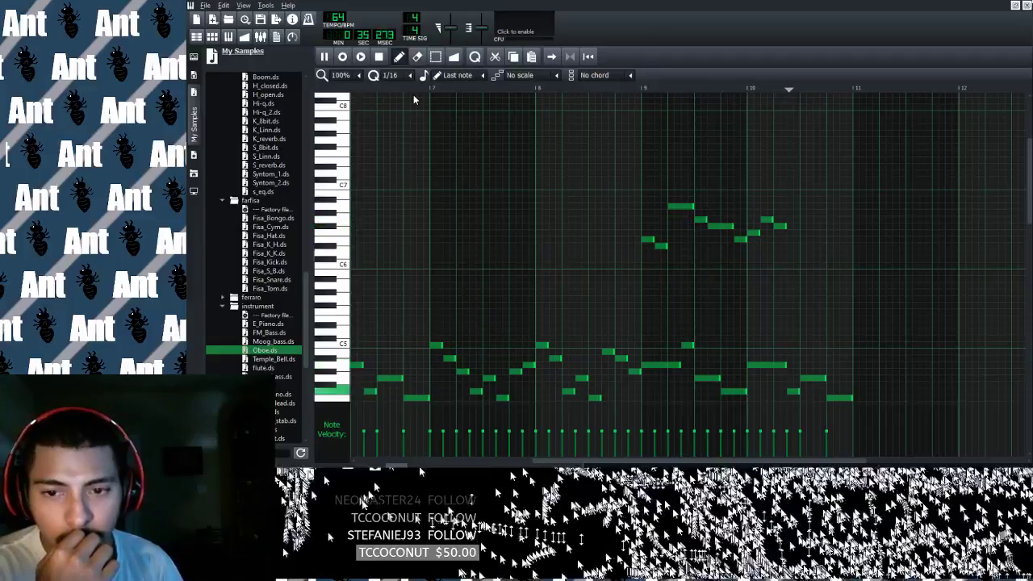
{"action": "key", "text": "space"}
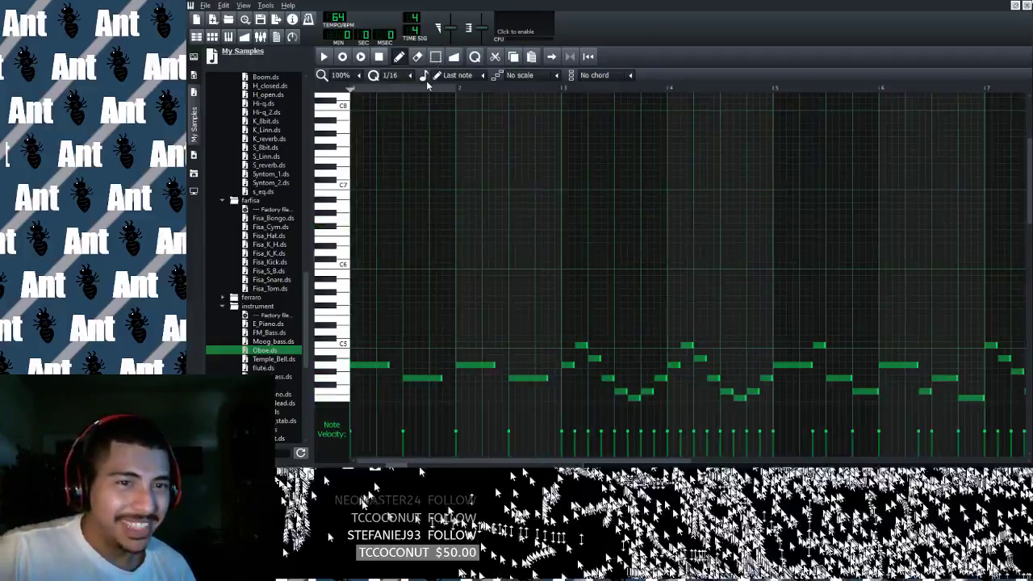
{"action": "key", "text": "space"}
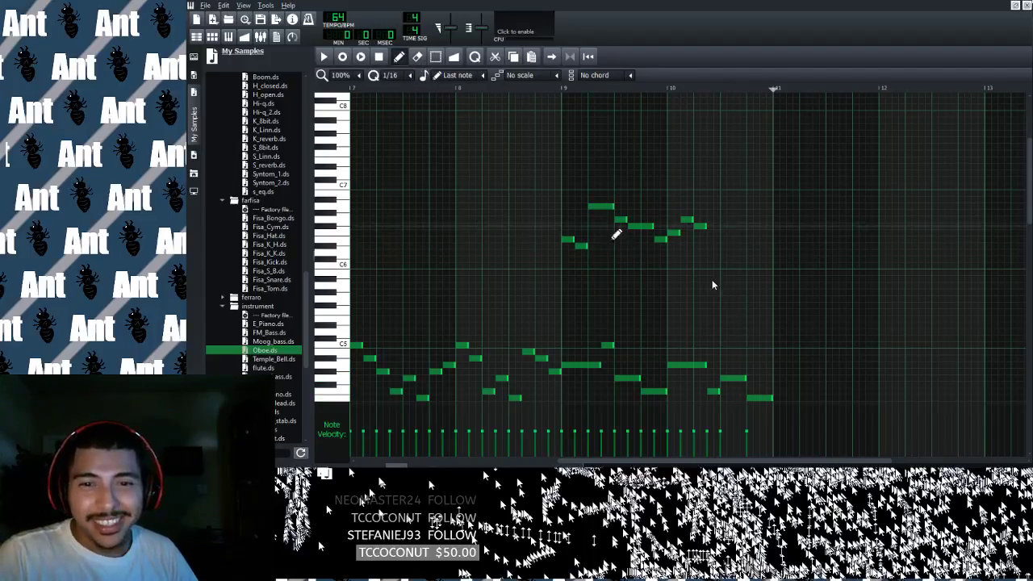
Select the entire high phrase across bars 9 and 10 and delete it, keeping the lower melody.
{"action": "left_click", "coordinate": [435, 56]}
{"action": "left_click_drag", "start_coordinate": [557, 166], "coordinate": [895, 341]}
{"action": "key", "text": "Delete"}
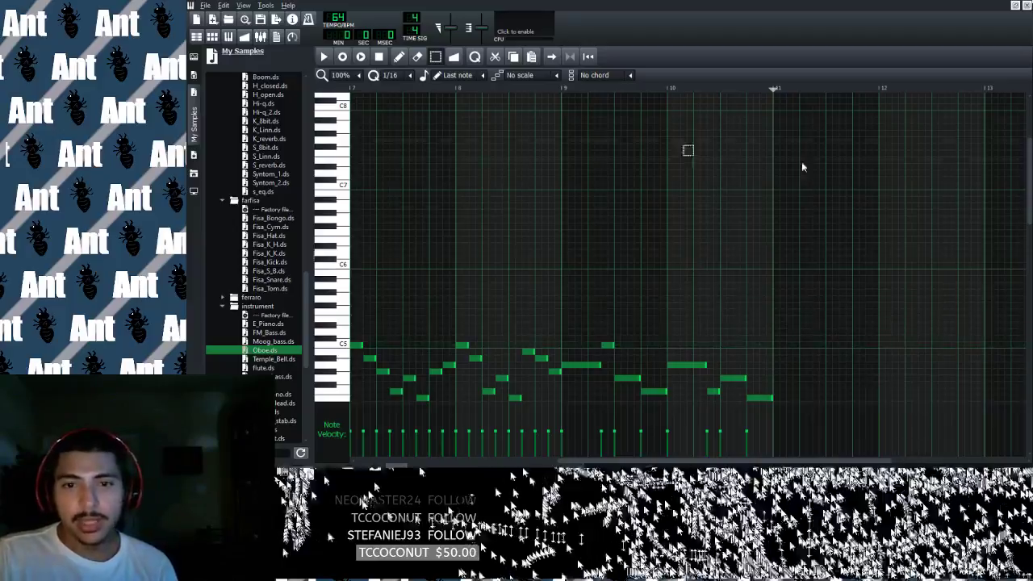
Place scattered short test notes between C6 and just above C7, across bars 1 to 3.
{"action": "left_click_drag", "start_coordinate": [817, 461], "coordinate": [607, 424]}
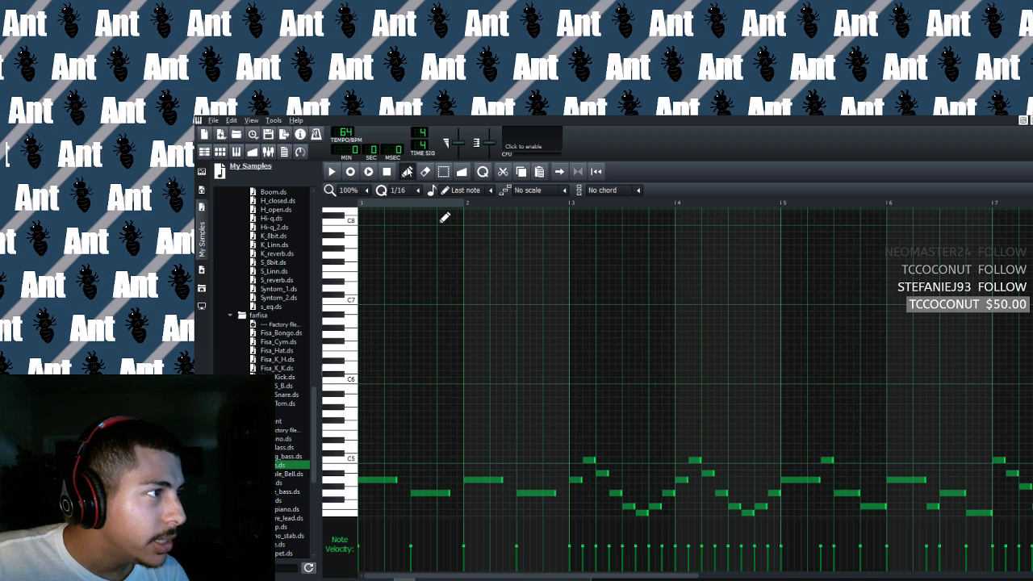
{"action": "left_click", "coordinate": [423, 295]}
{"action": "left_click", "coordinate": [476, 294]}
{"action": "left_click", "coordinate": [489, 307]}
{"action": "left_click", "coordinate": [476, 340]}
{"action": "left_click", "coordinate": [496, 353]}
{"action": "left_click", "coordinate": [515, 307]}
{"action": "left_click", "coordinate": [529, 361]}
{"action": "left_click", "coordinate": [548, 327]}
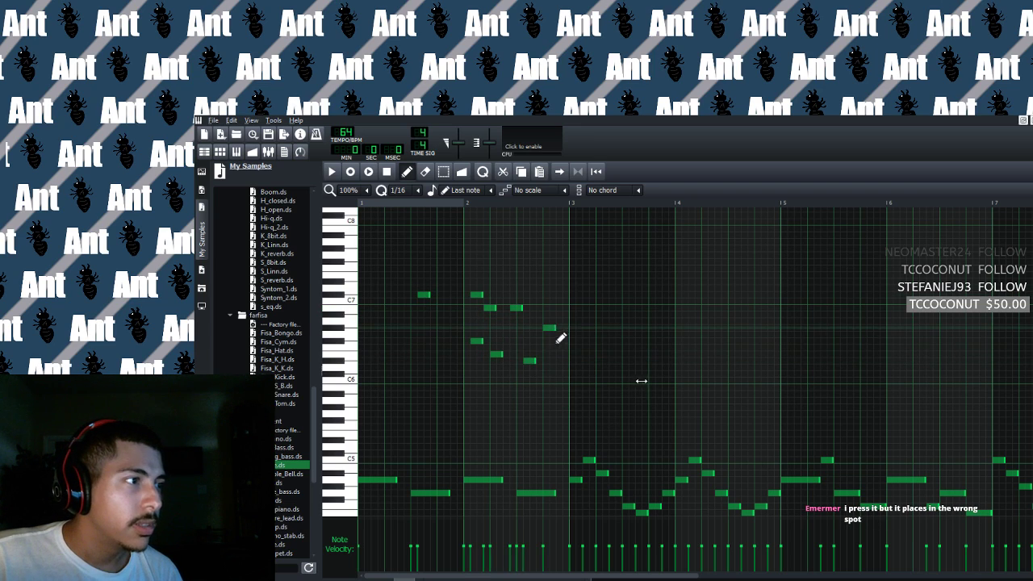
{"action": "left_click", "coordinate": [567, 315]}
{"action": "left_click", "coordinate": [574, 288]}
{"action": "left_click", "coordinate": [535, 288]}
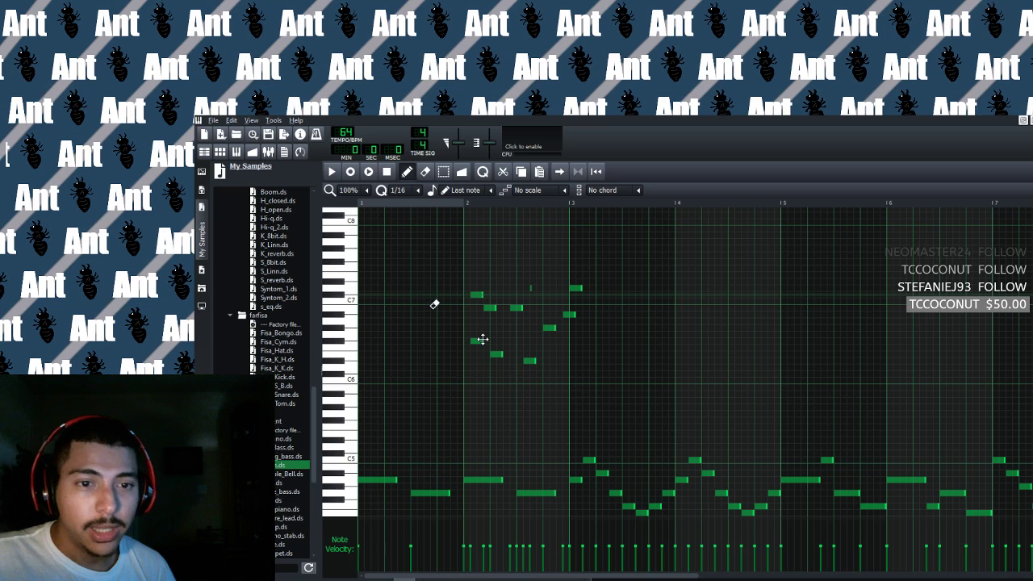
Erase all the scattered test notes above the melody in bars 2 and 3 one by one.
{"action": "right_click", "coordinate": [476, 295]}
{"action": "right_click", "coordinate": [488, 307]}
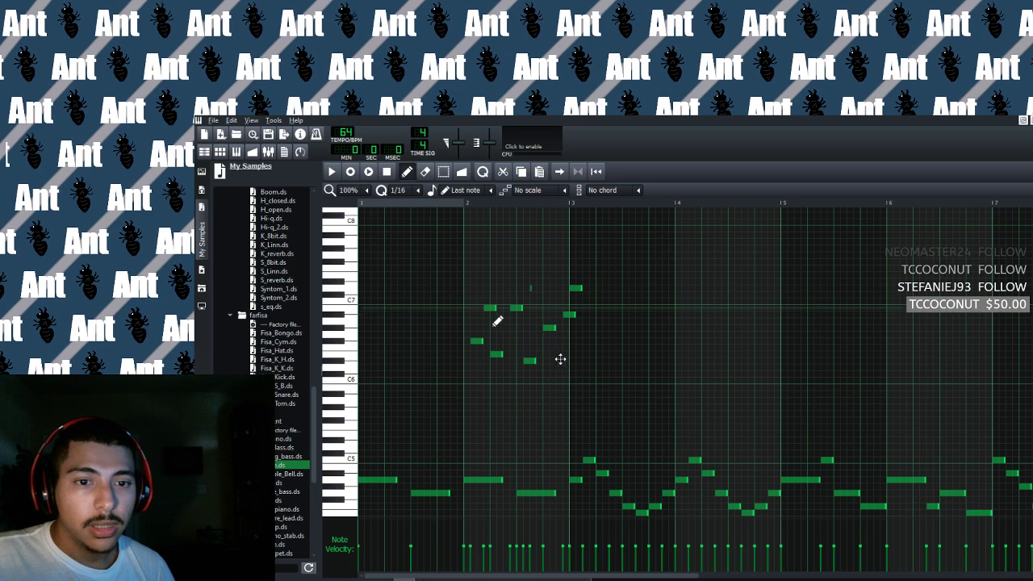
{"action": "right_click", "coordinate": [477, 341]}
{"action": "right_click", "coordinate": [495, 353]}
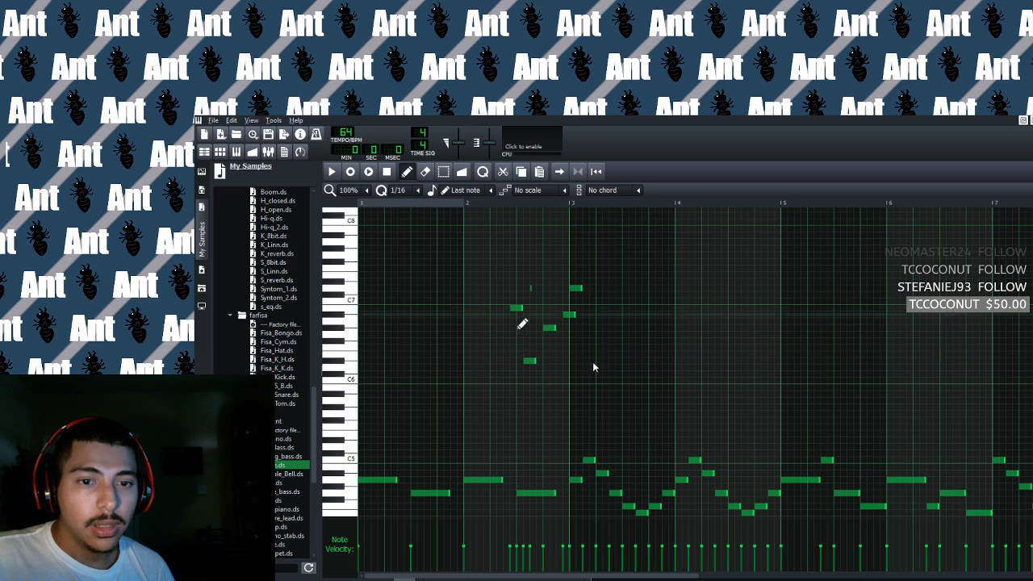
{"action": "right_click", "coordinate": [518, 309]}
{"action": "right_click", "coordinate": [531, 361]}
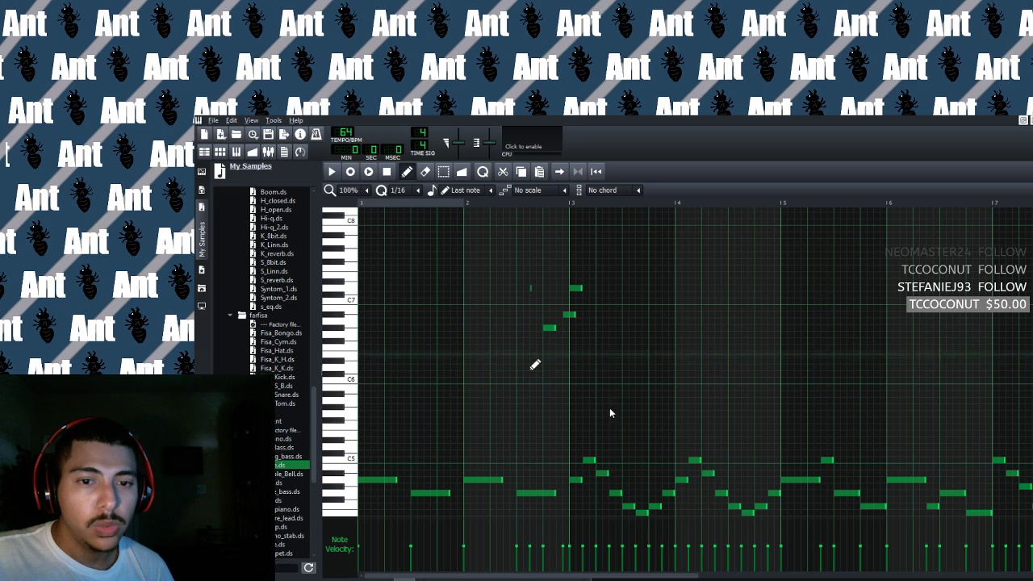
{"action": "right_click", "coordinate": [531, 289]}
{"action": "right_click", "coordinate": [548, 327]}
{"action": "right_click", "coordinate": [570, 314]}
{"action": "right_click", "coordinate": [575, 288]}
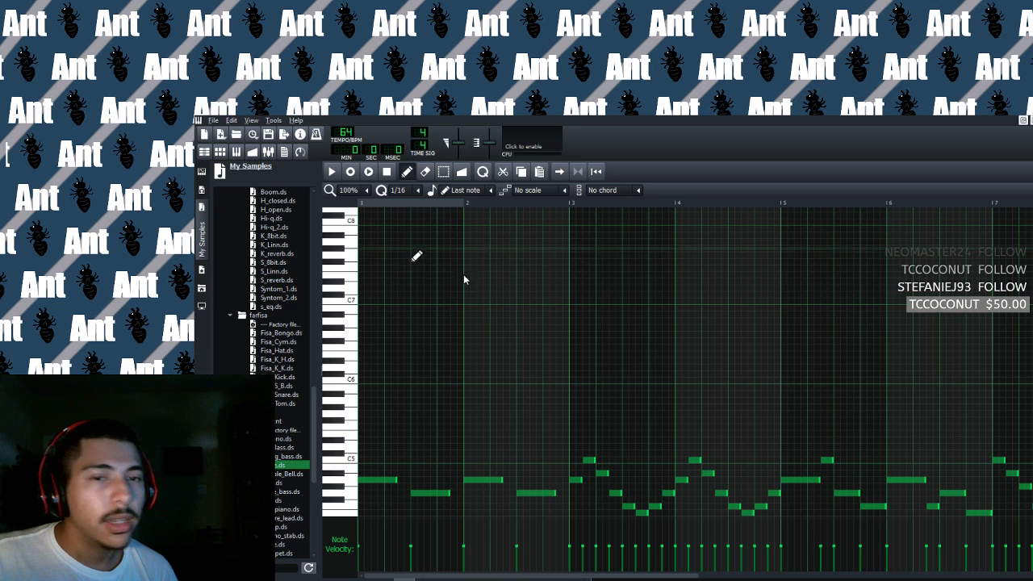
Try out area selection in the empty space and around the notes in bars 2 and 3, and return to draw mode.
{"action": "key", "text": "shift+s"}
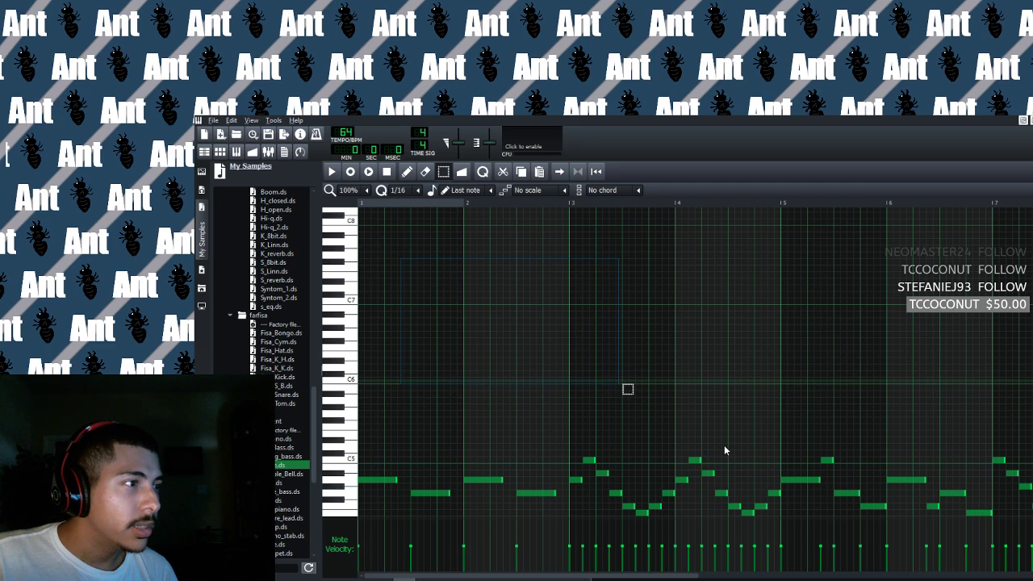
{"action": "left_click_drag", "start_coordinate": [525, 489], "coordinate": [663, 495]}
{"action": "left_click", "coordinate": [634, 392]}
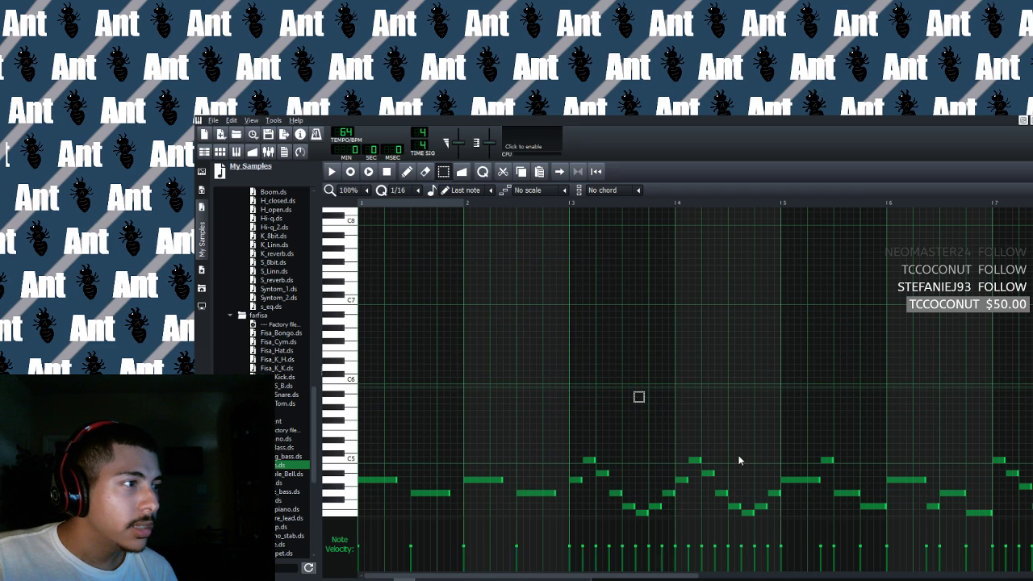
{"action": "left_click_drag", "start_coordinate": [553, 435], "coordinate": [657, 506]}
{"action": "left_click", "coordinate": [596, 382]}
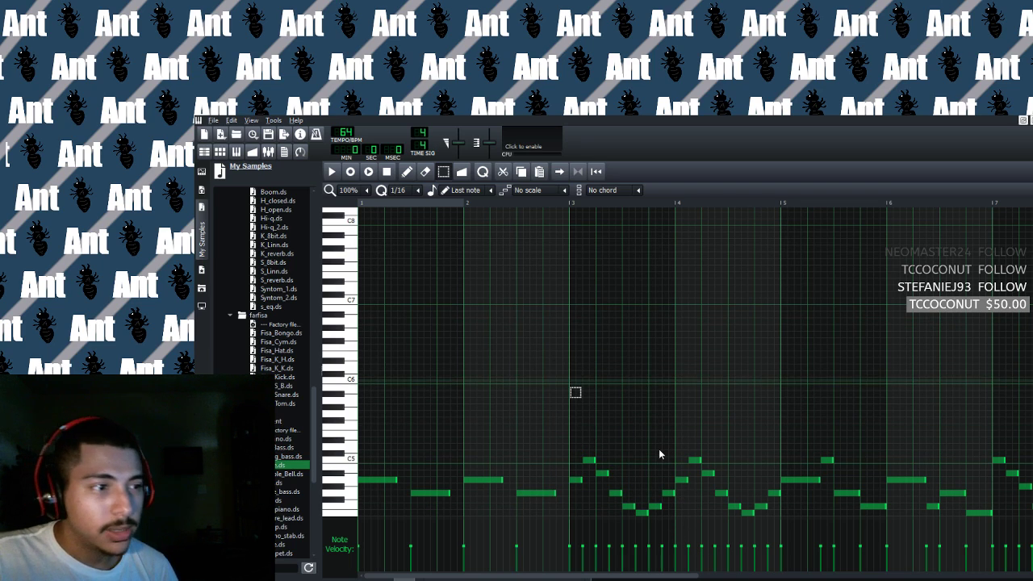
{"action": "left_click", "coordinate": [406, 171]}
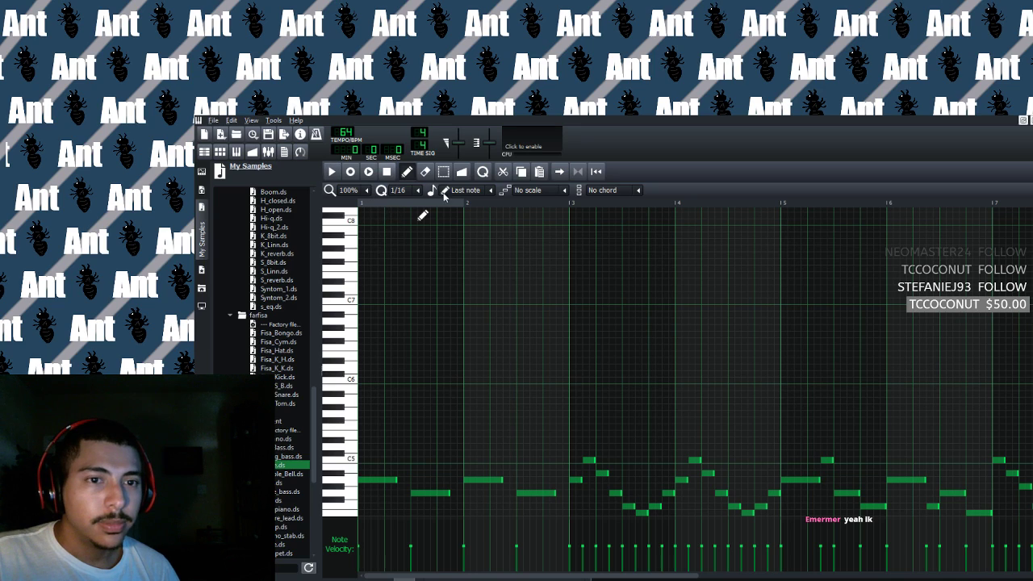
Play the whole melody through, stop playback, and bring the opening bars back into view.
{"action": "scroll", "coordinate": [618, 445], "scroll_direction": "down", "scroll_amount": 5}
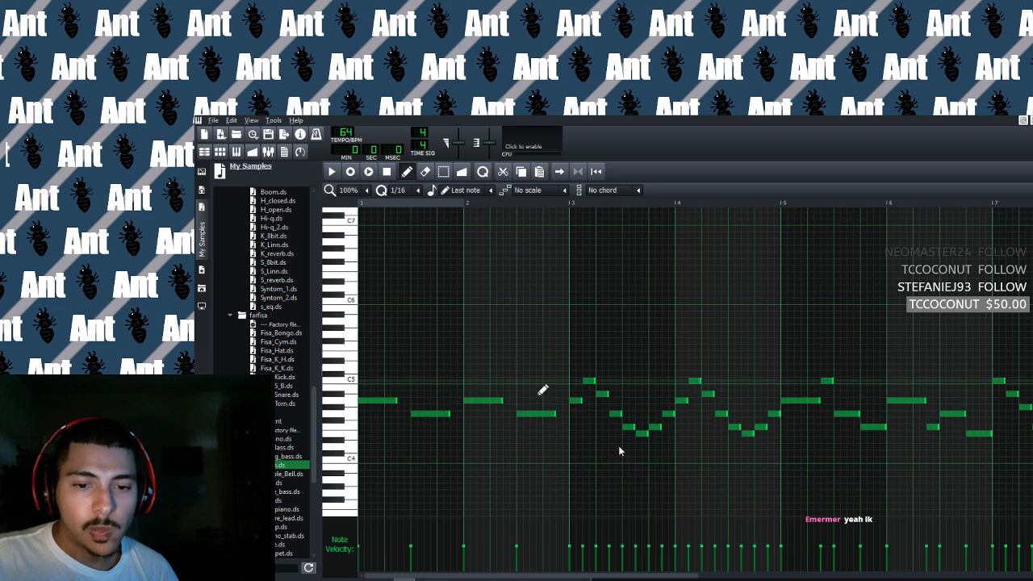
{"action": "key", "text": "space"}
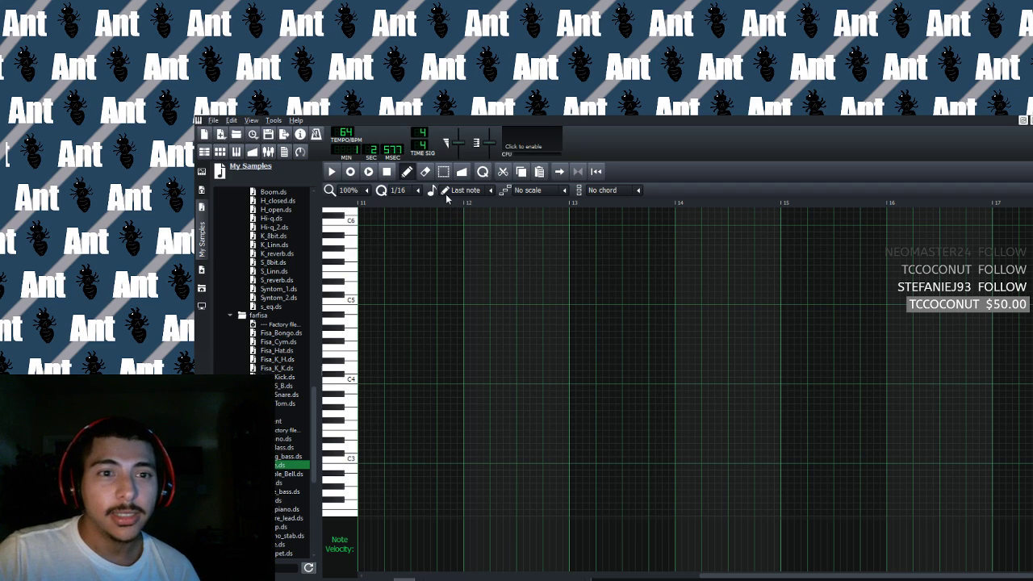
{"action": "left_click", "coordinate": [387, 171]}
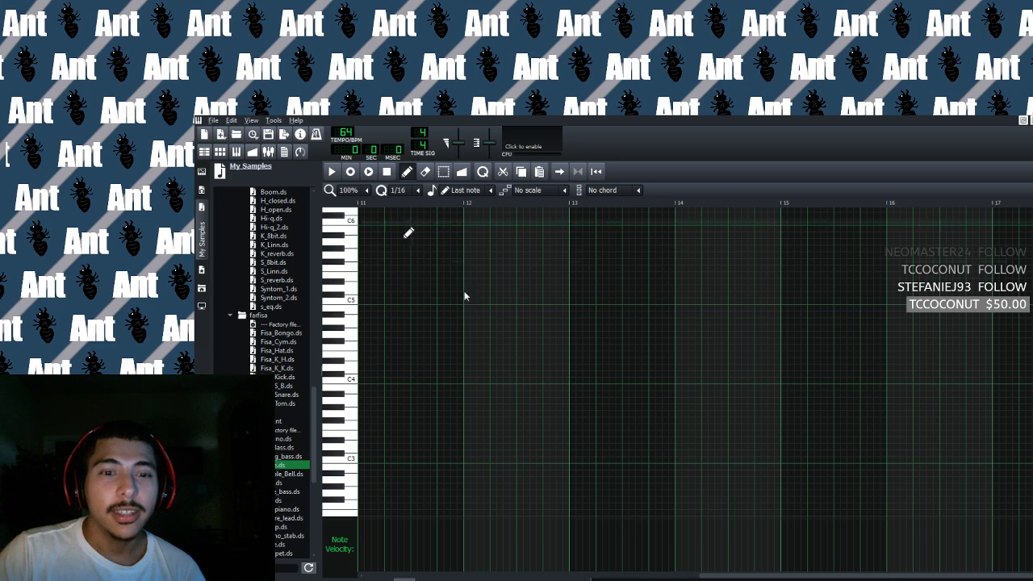
{"action": "left_click_drag", "start_coordinate": [747, 575], "coordinate": [424, 576]}
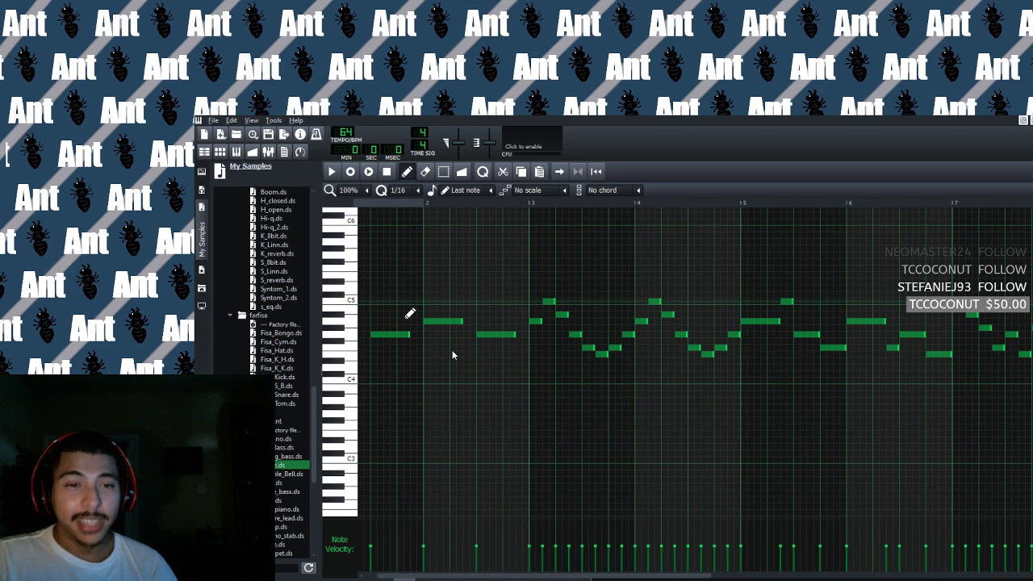